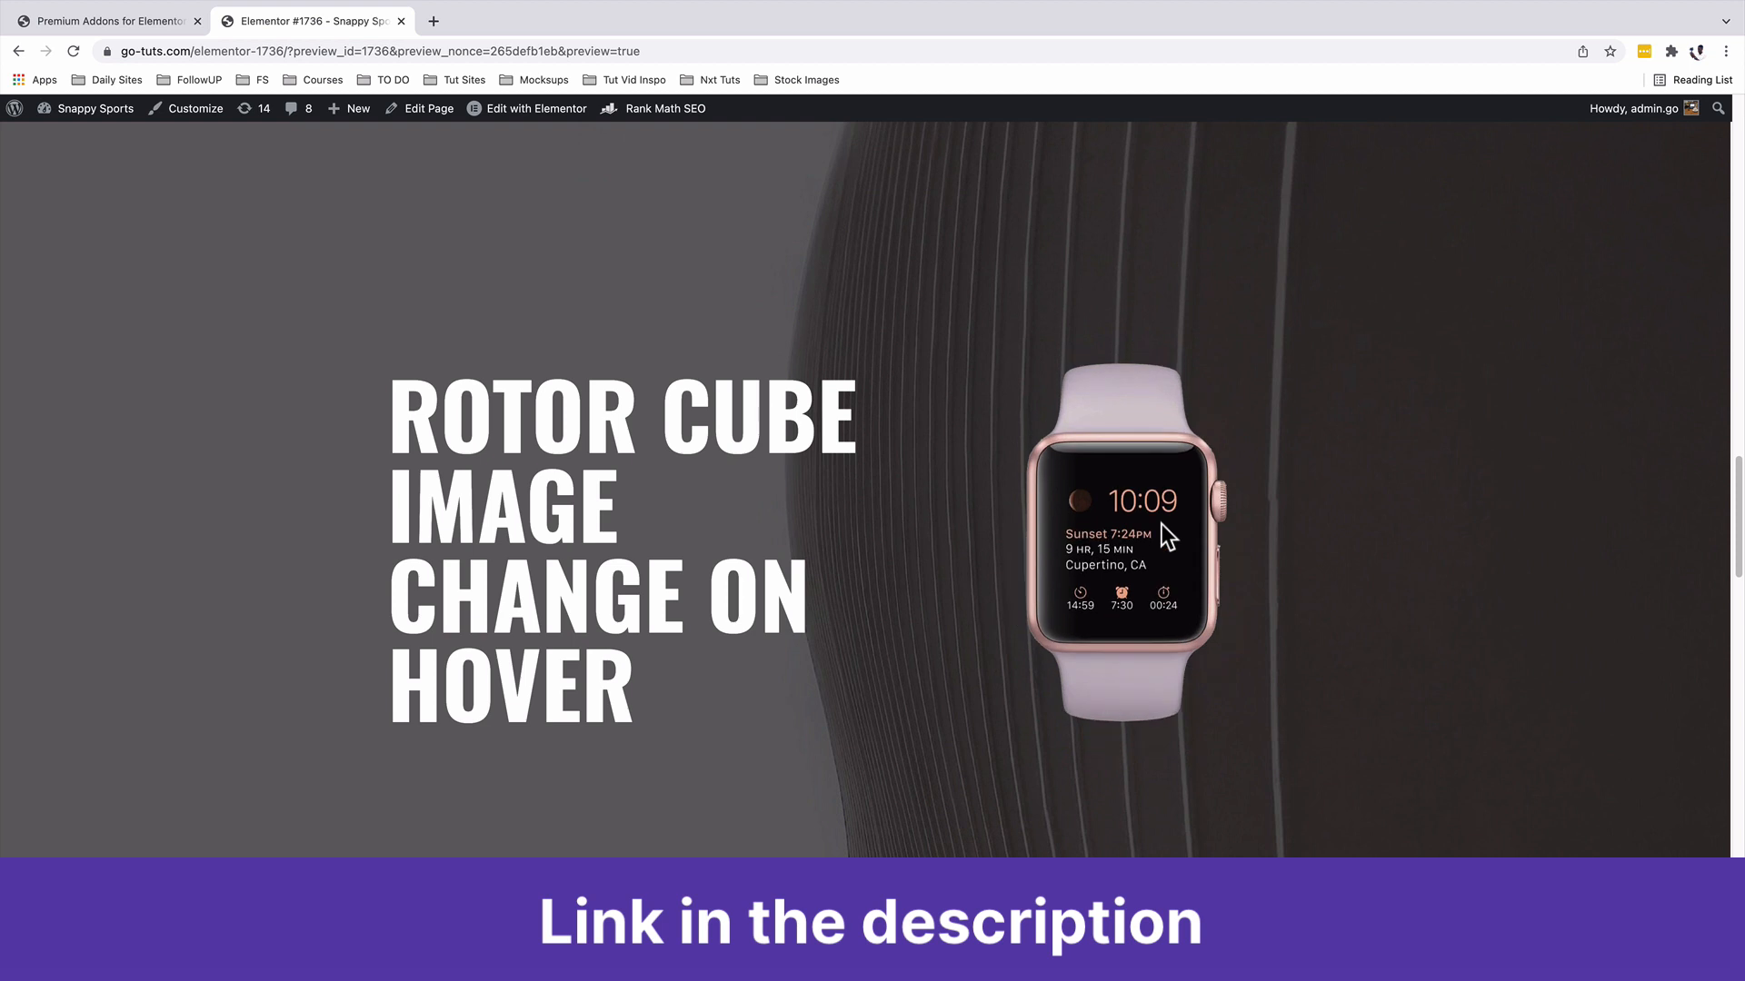
- Enable the iHover widget in the Premium Addons Widgets & Add-ons list
left_click(82, 20)
mouse_move(75, 688)
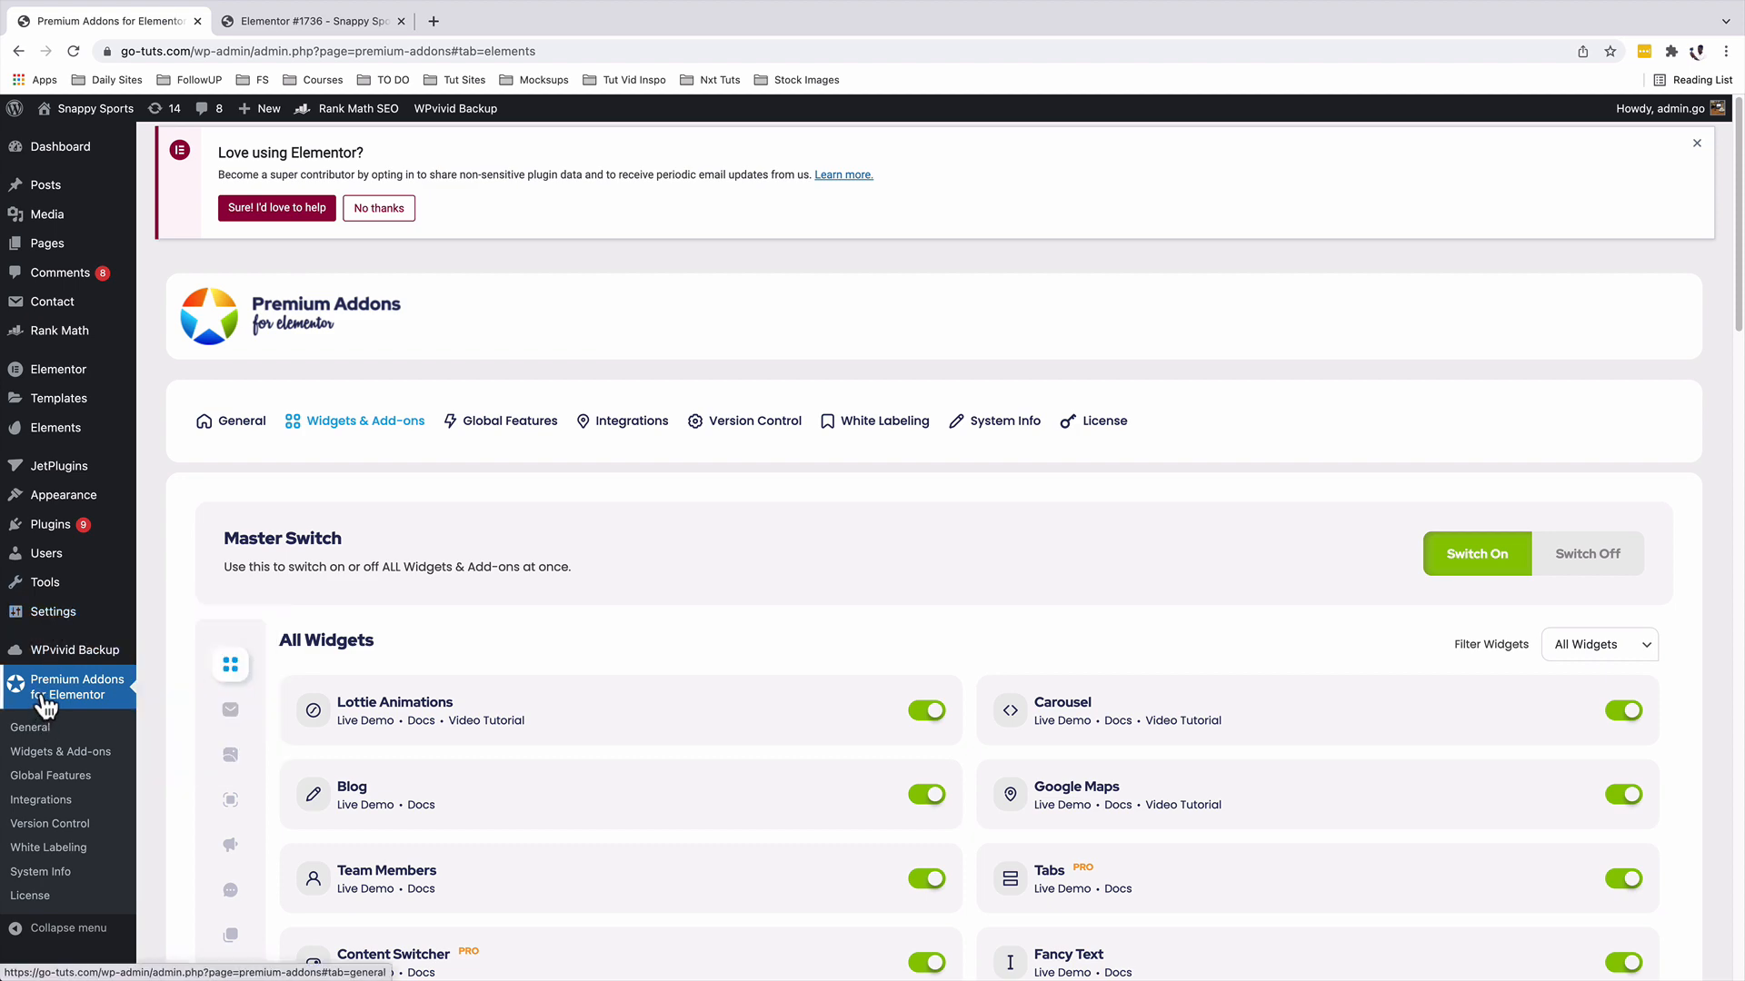
scroll(1215, 686, "down", 10)
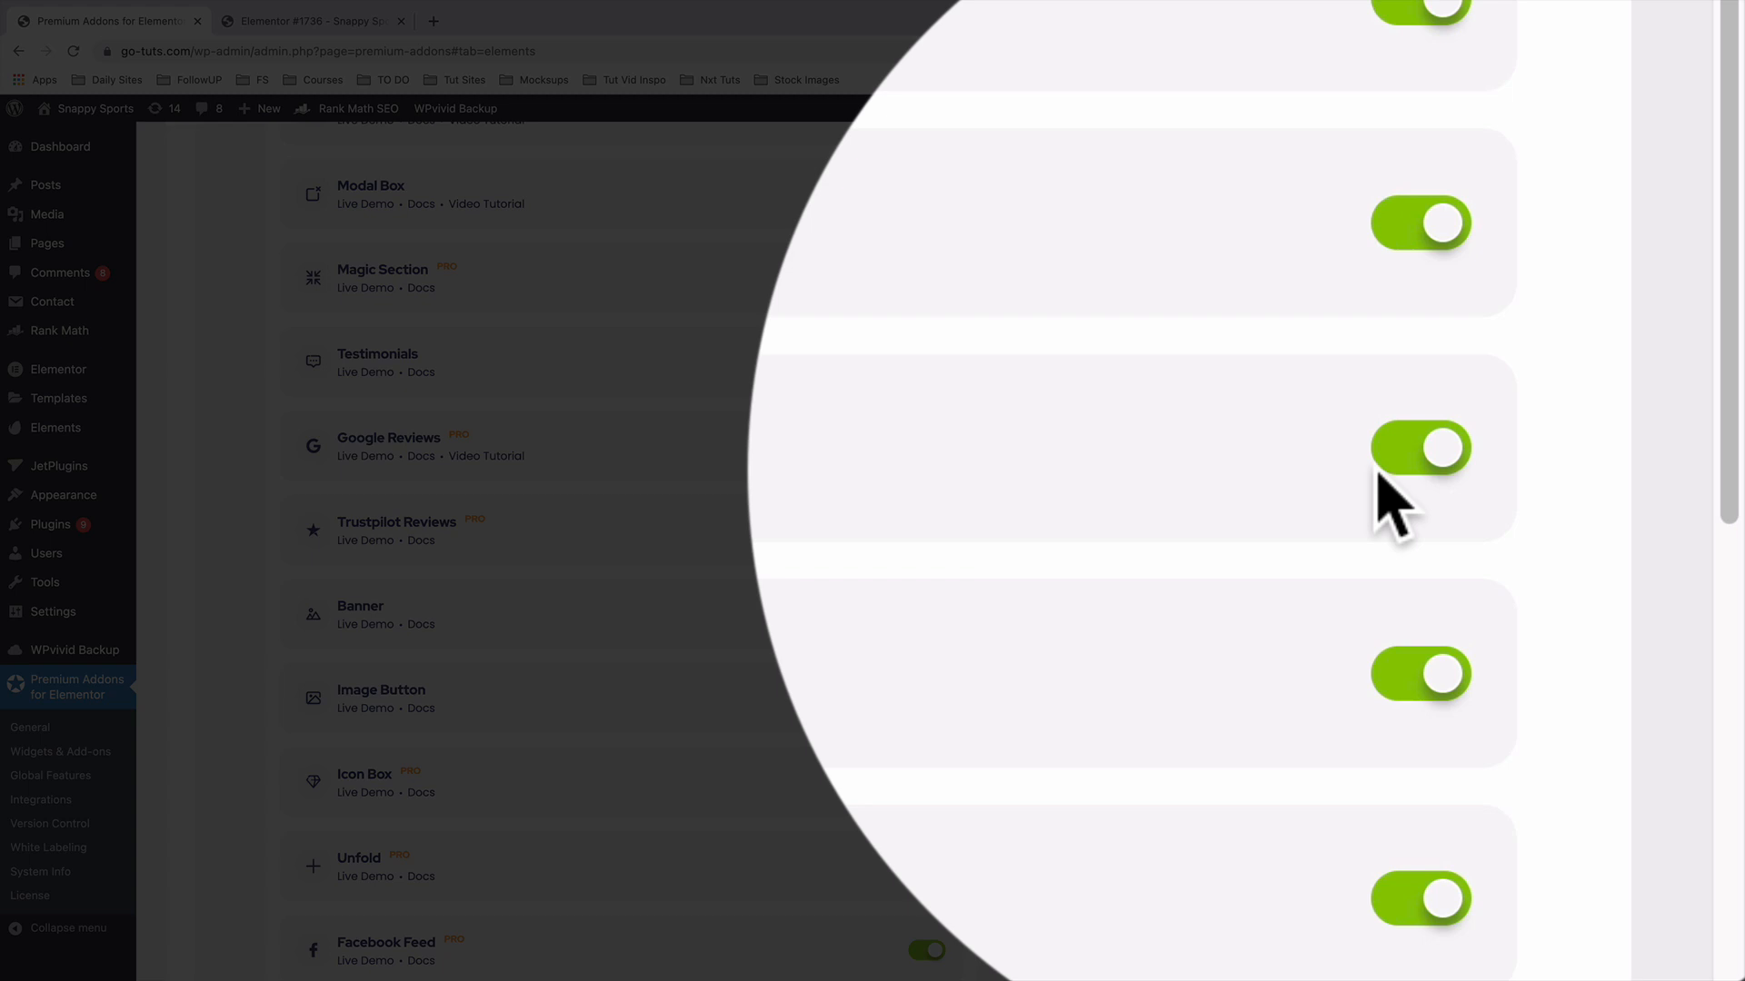
left_click(1398, 454)
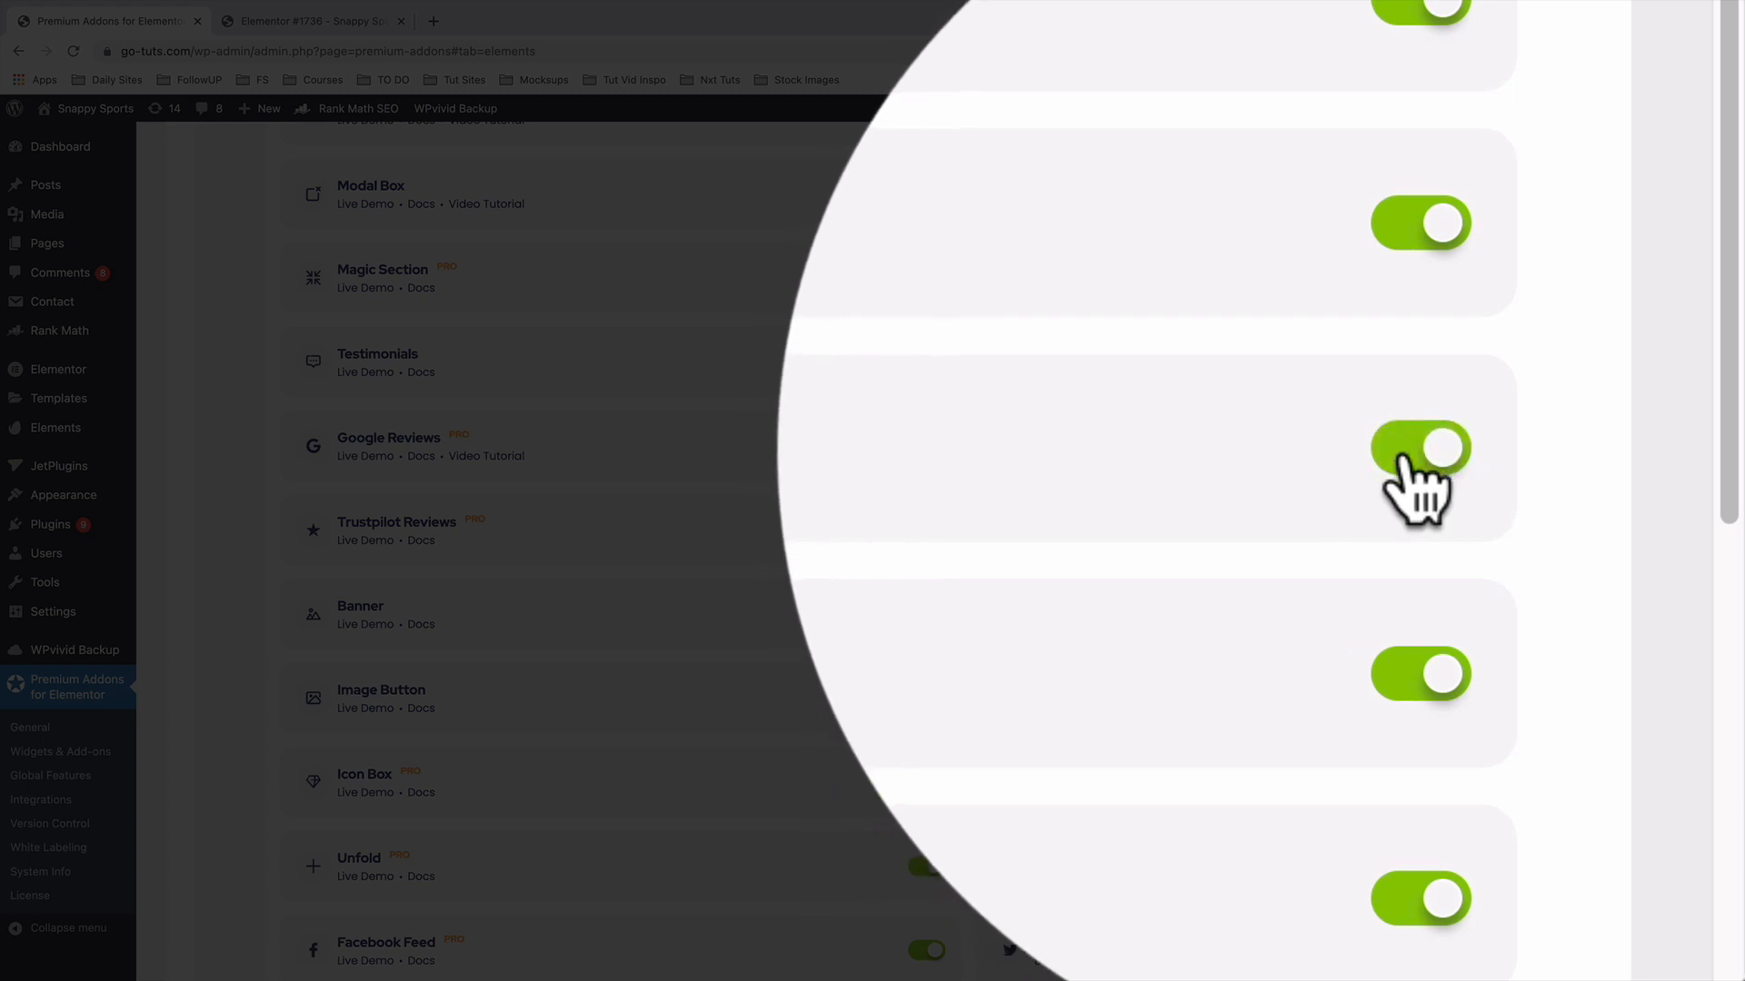
left_click(1418, 450)
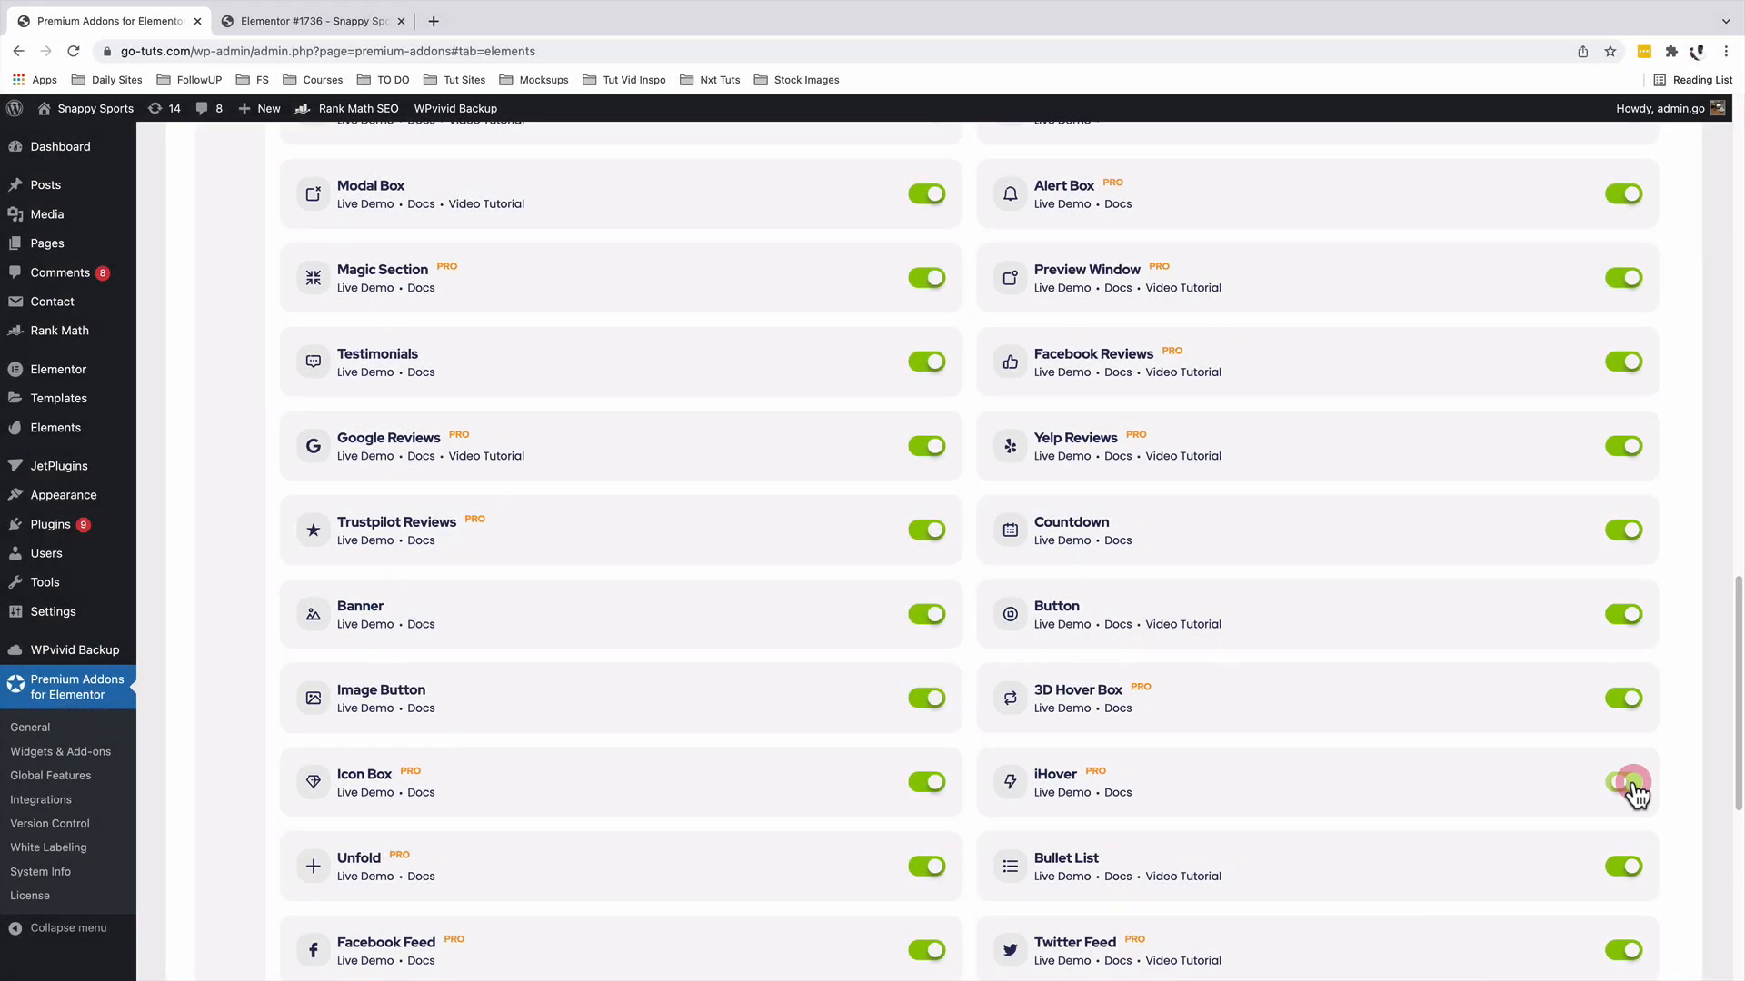
left_click(1619, 788)
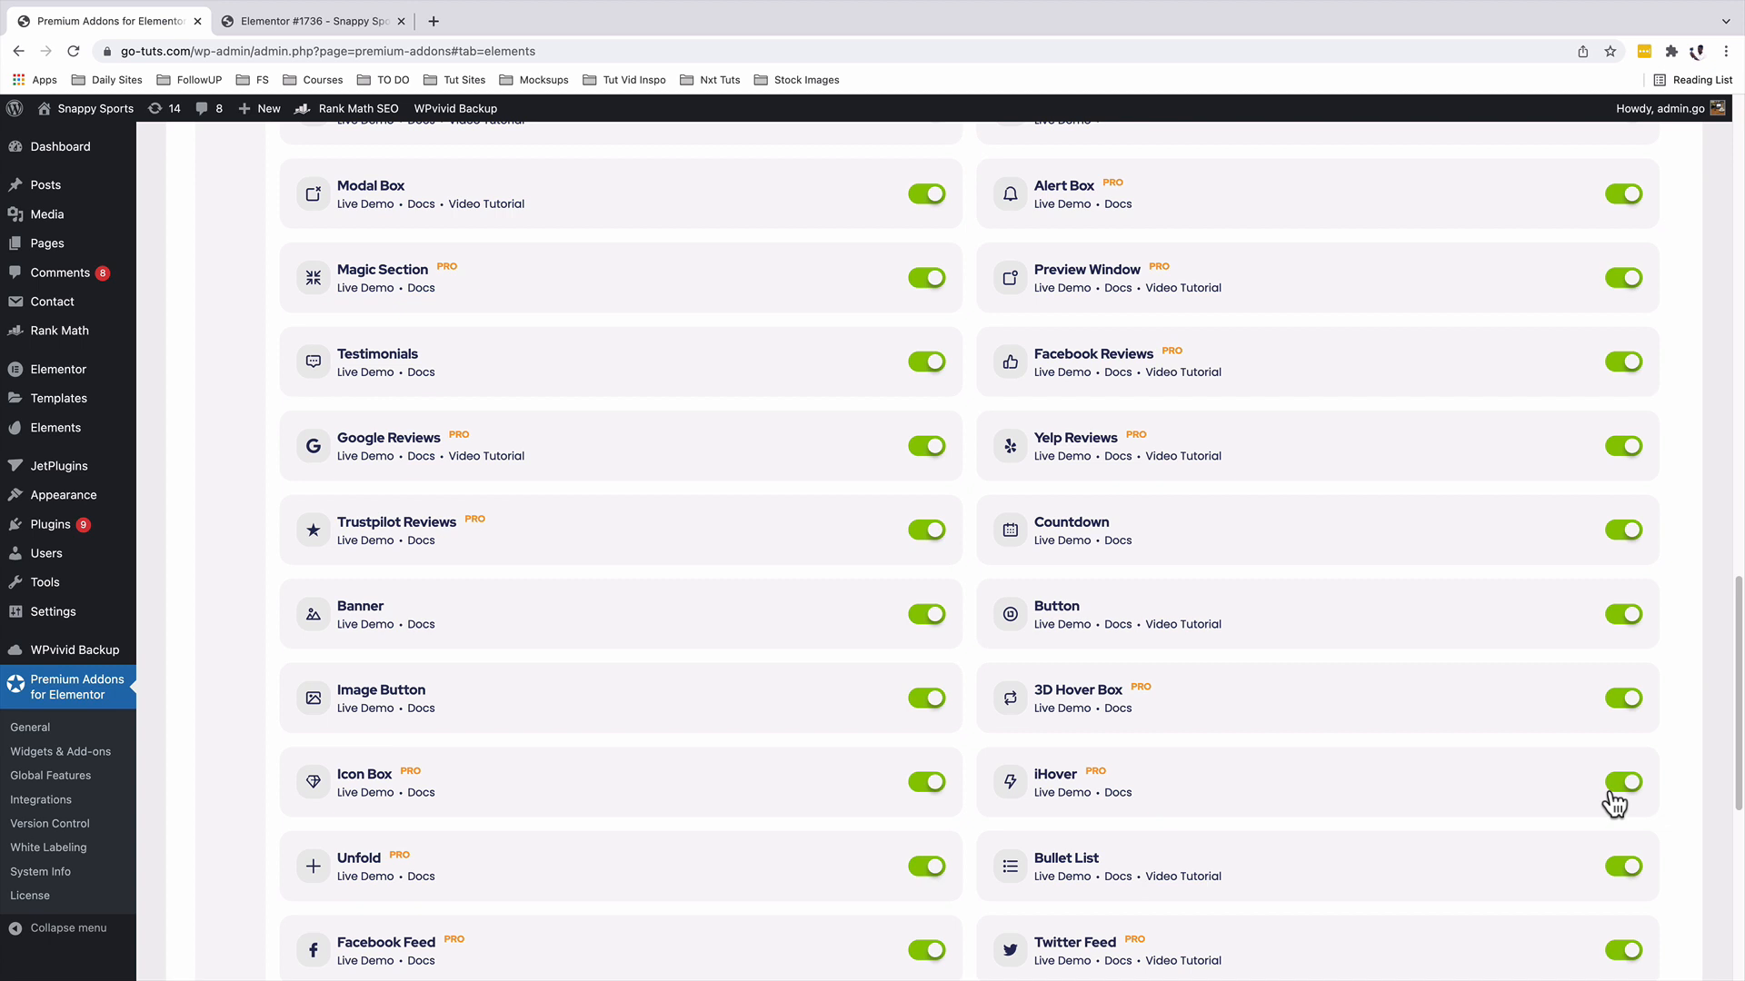
mouse_move(47, 243)
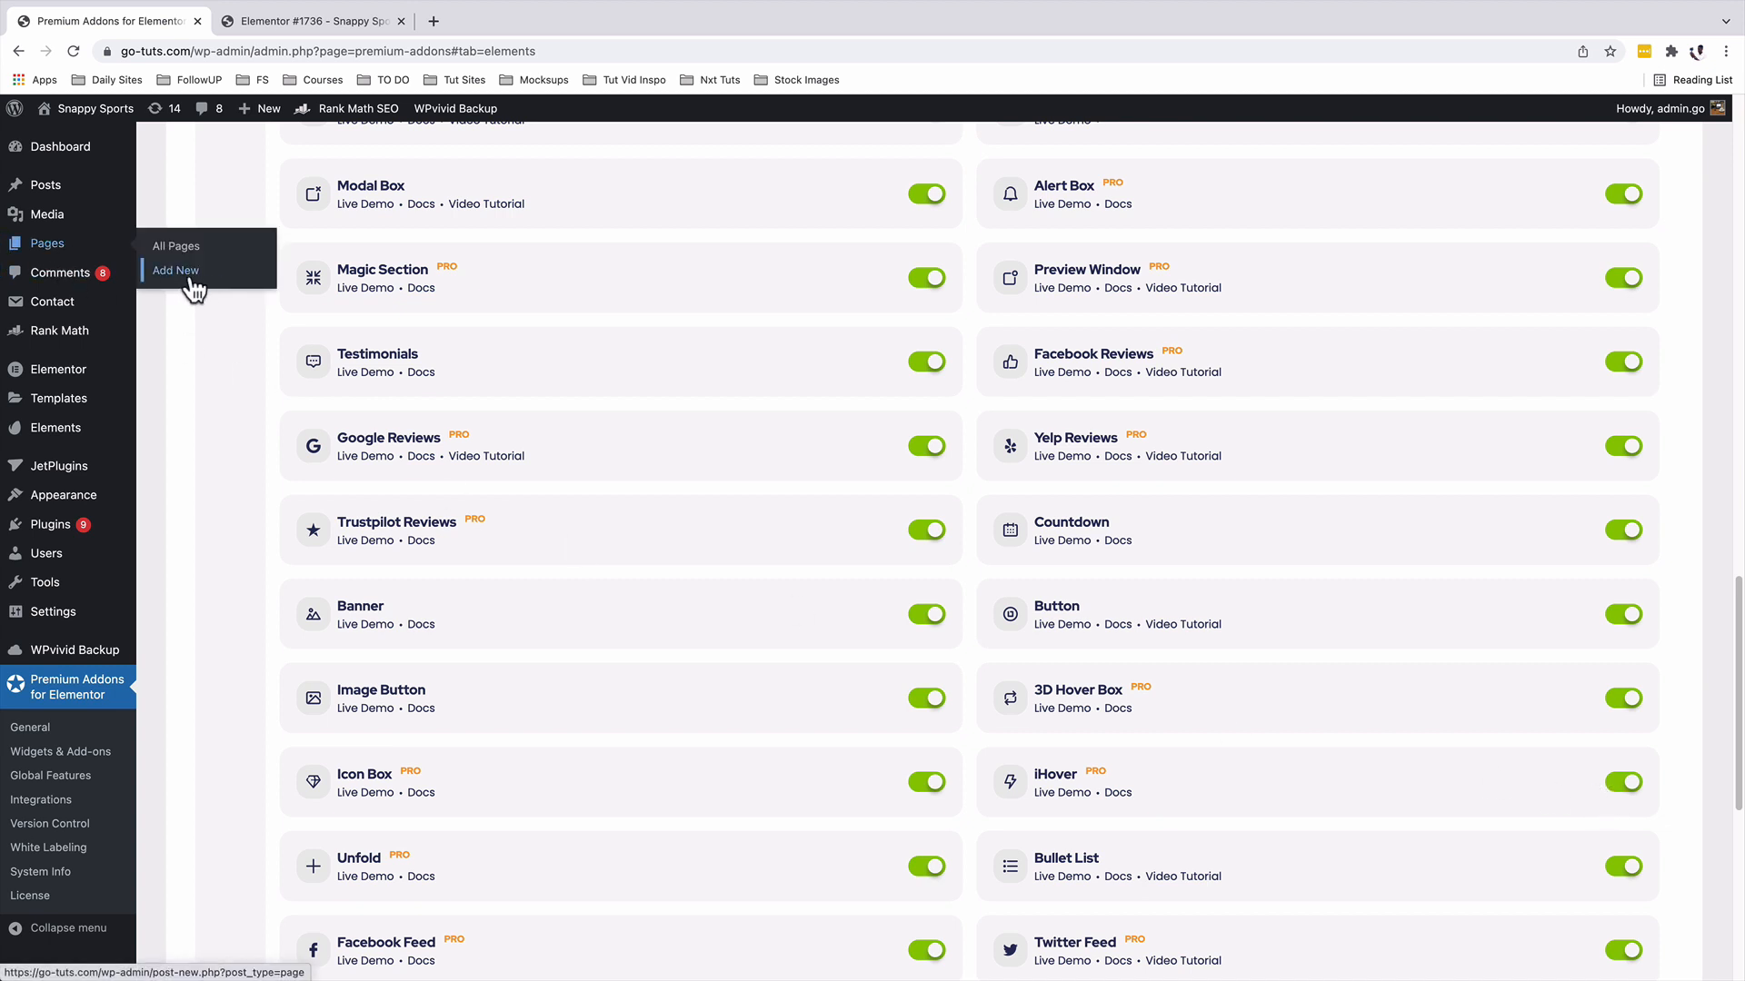
- Create a new page, edit it with Elementor and set Page Layout to Elementor Canvas
left_click(187, 279, "super")
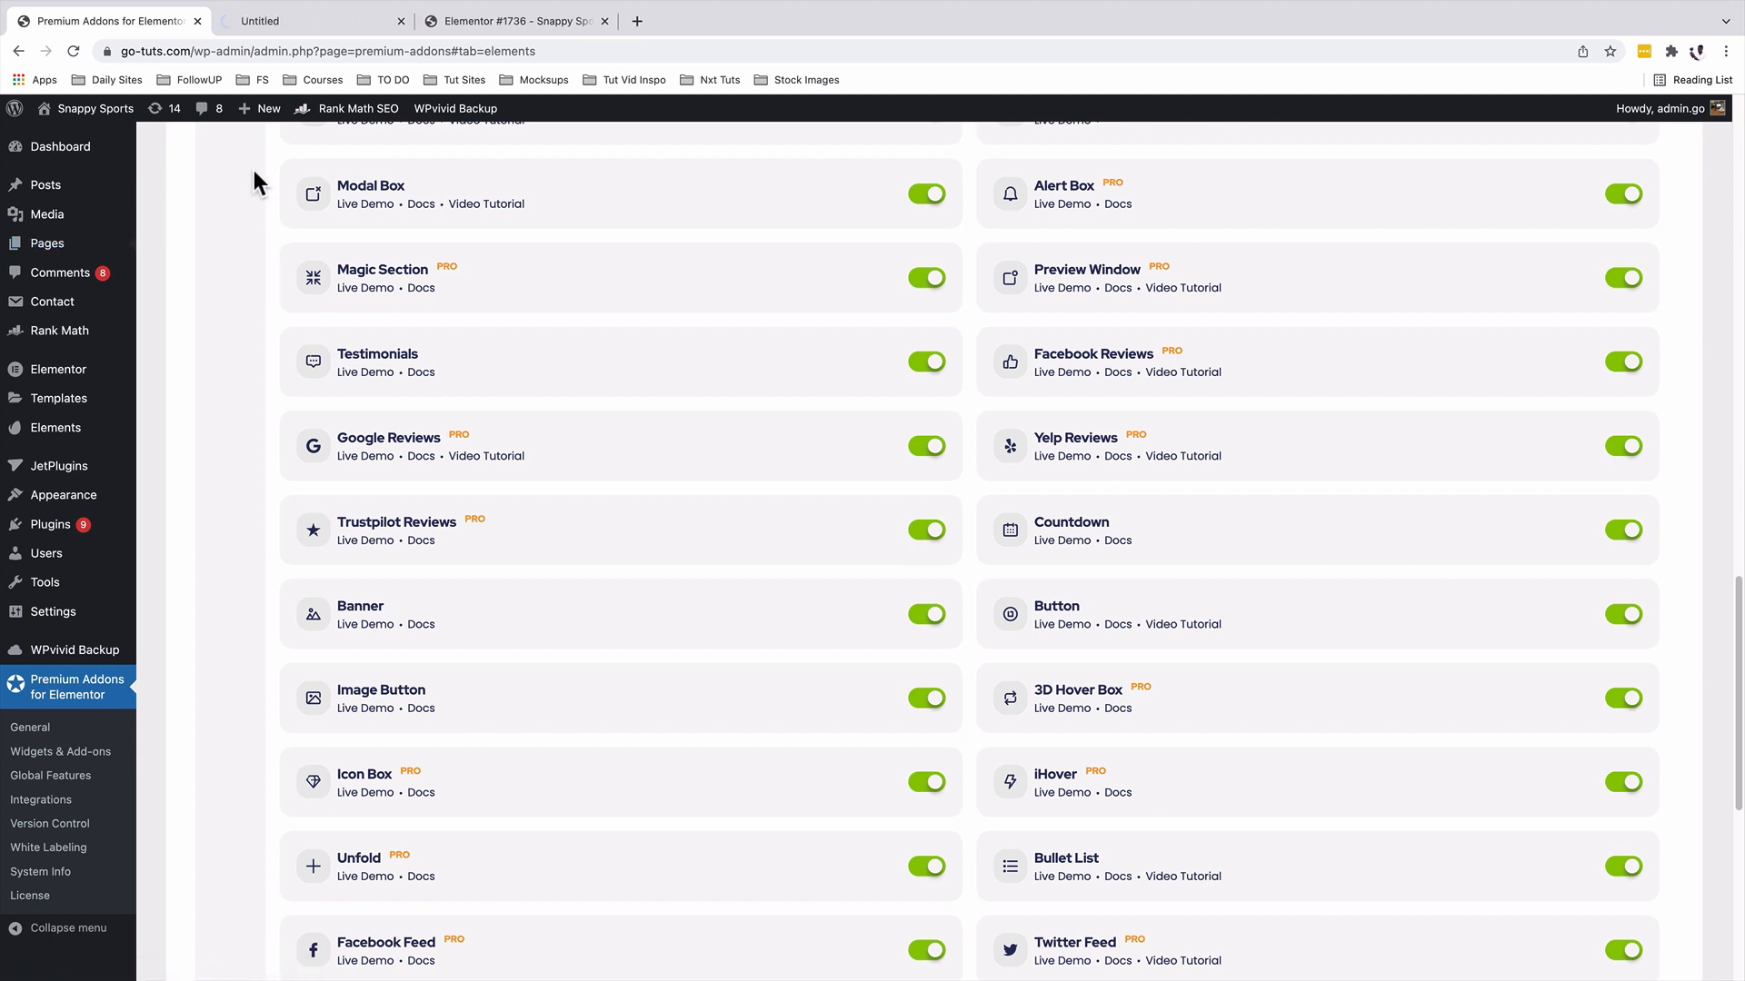
left_click(263, 26)
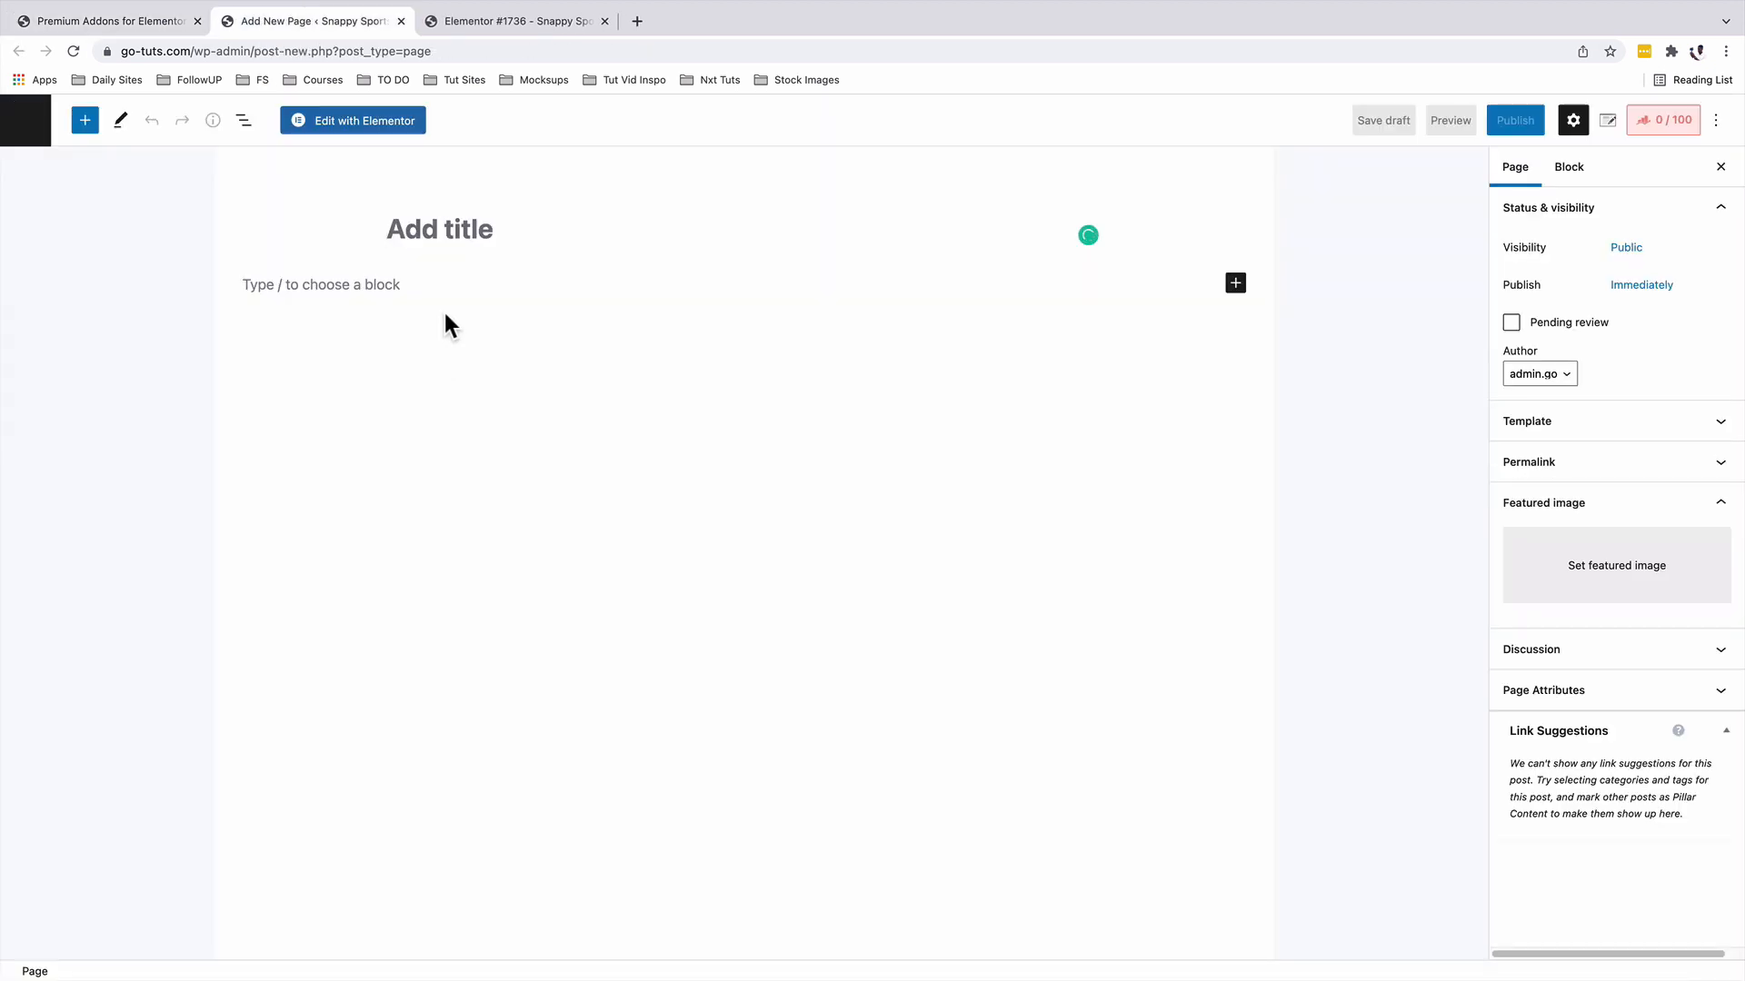
left_click(312, 124)
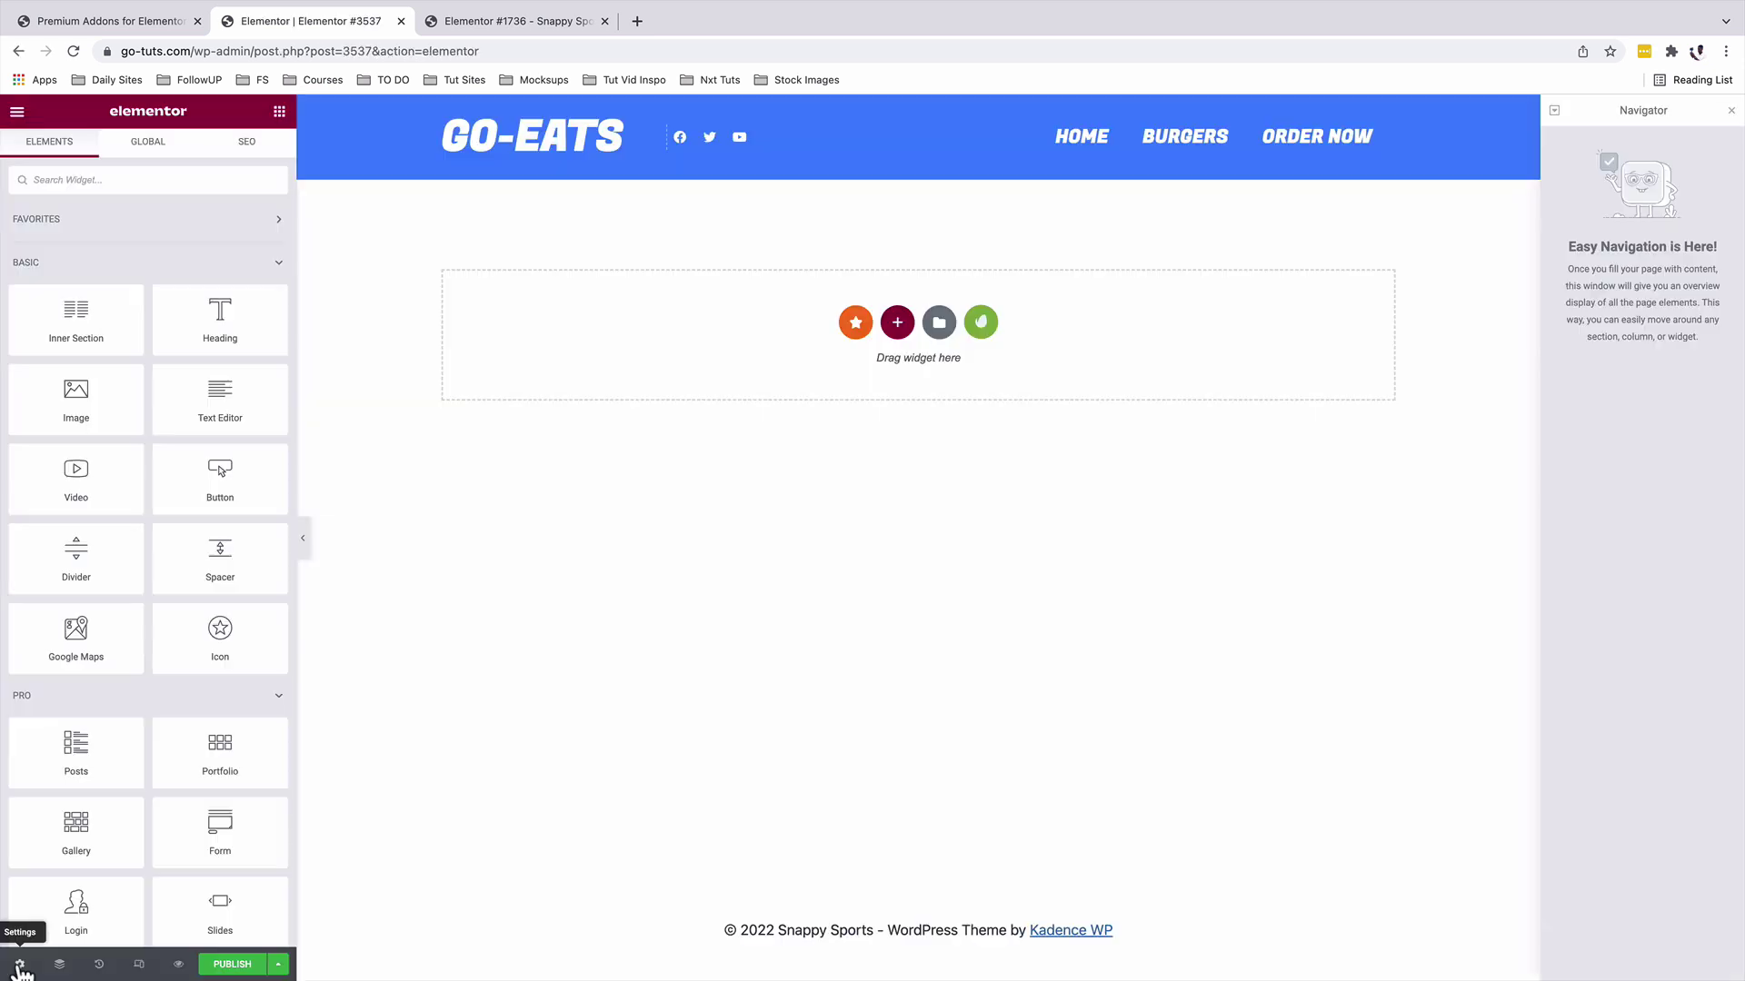
left_click(19, 962)
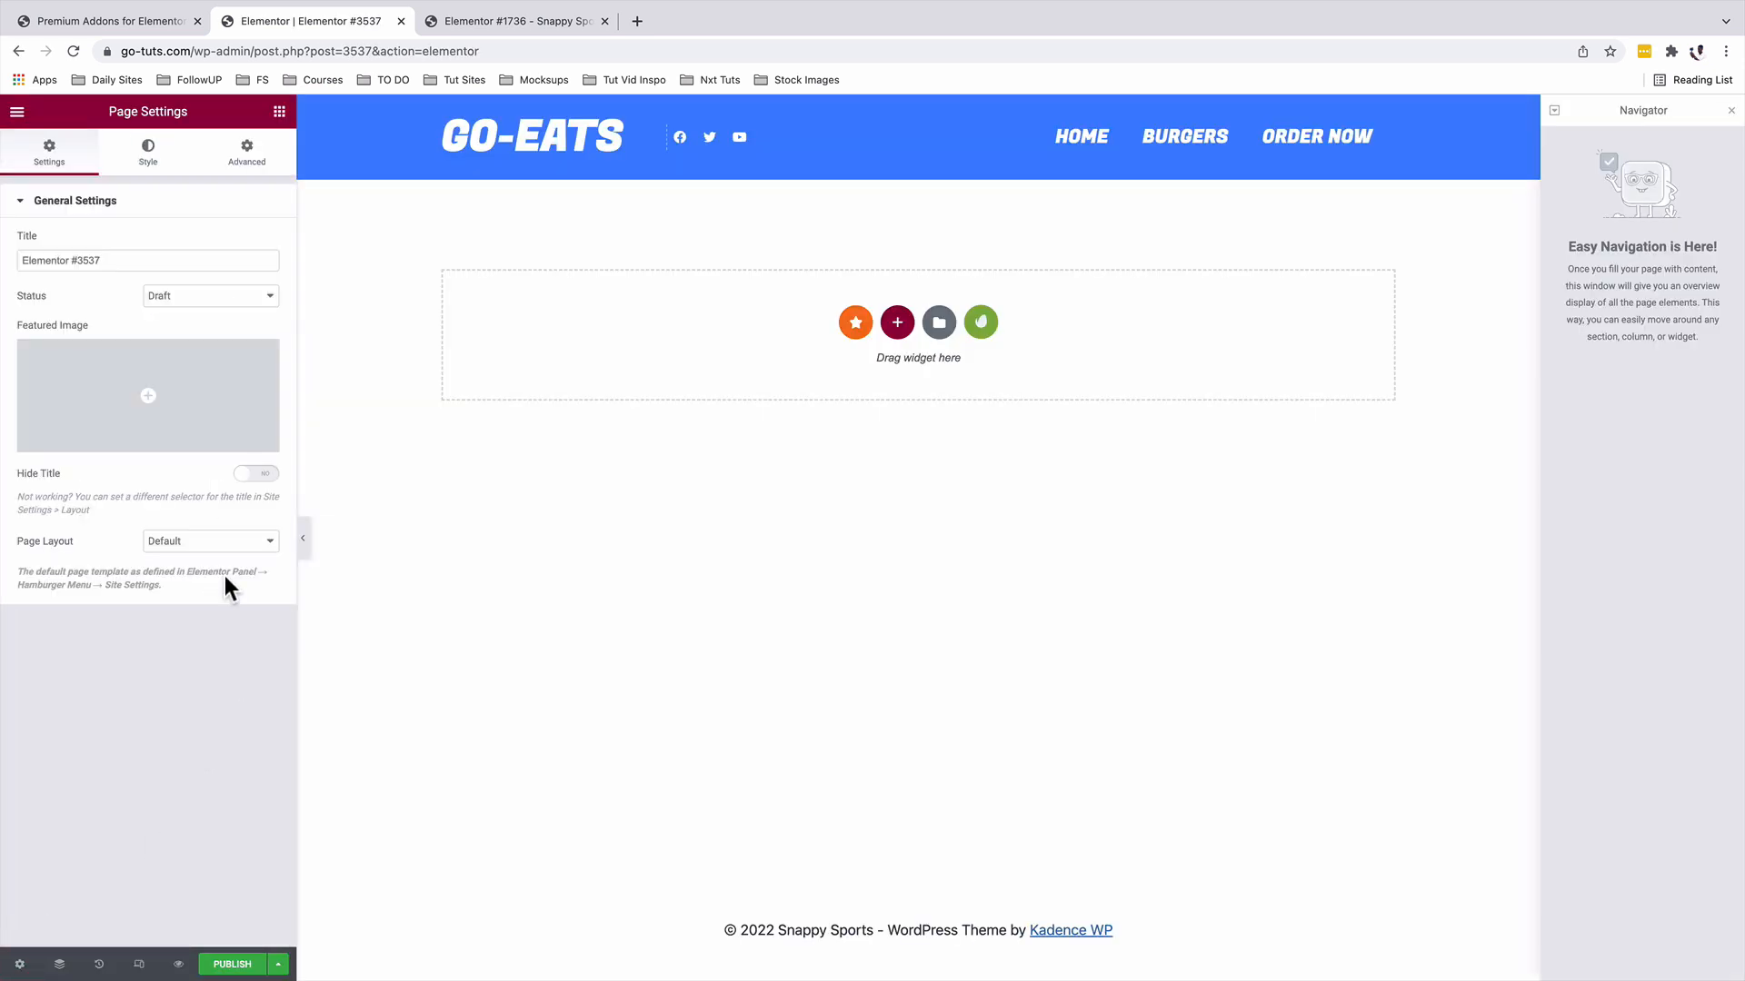
left_click(220, 542)
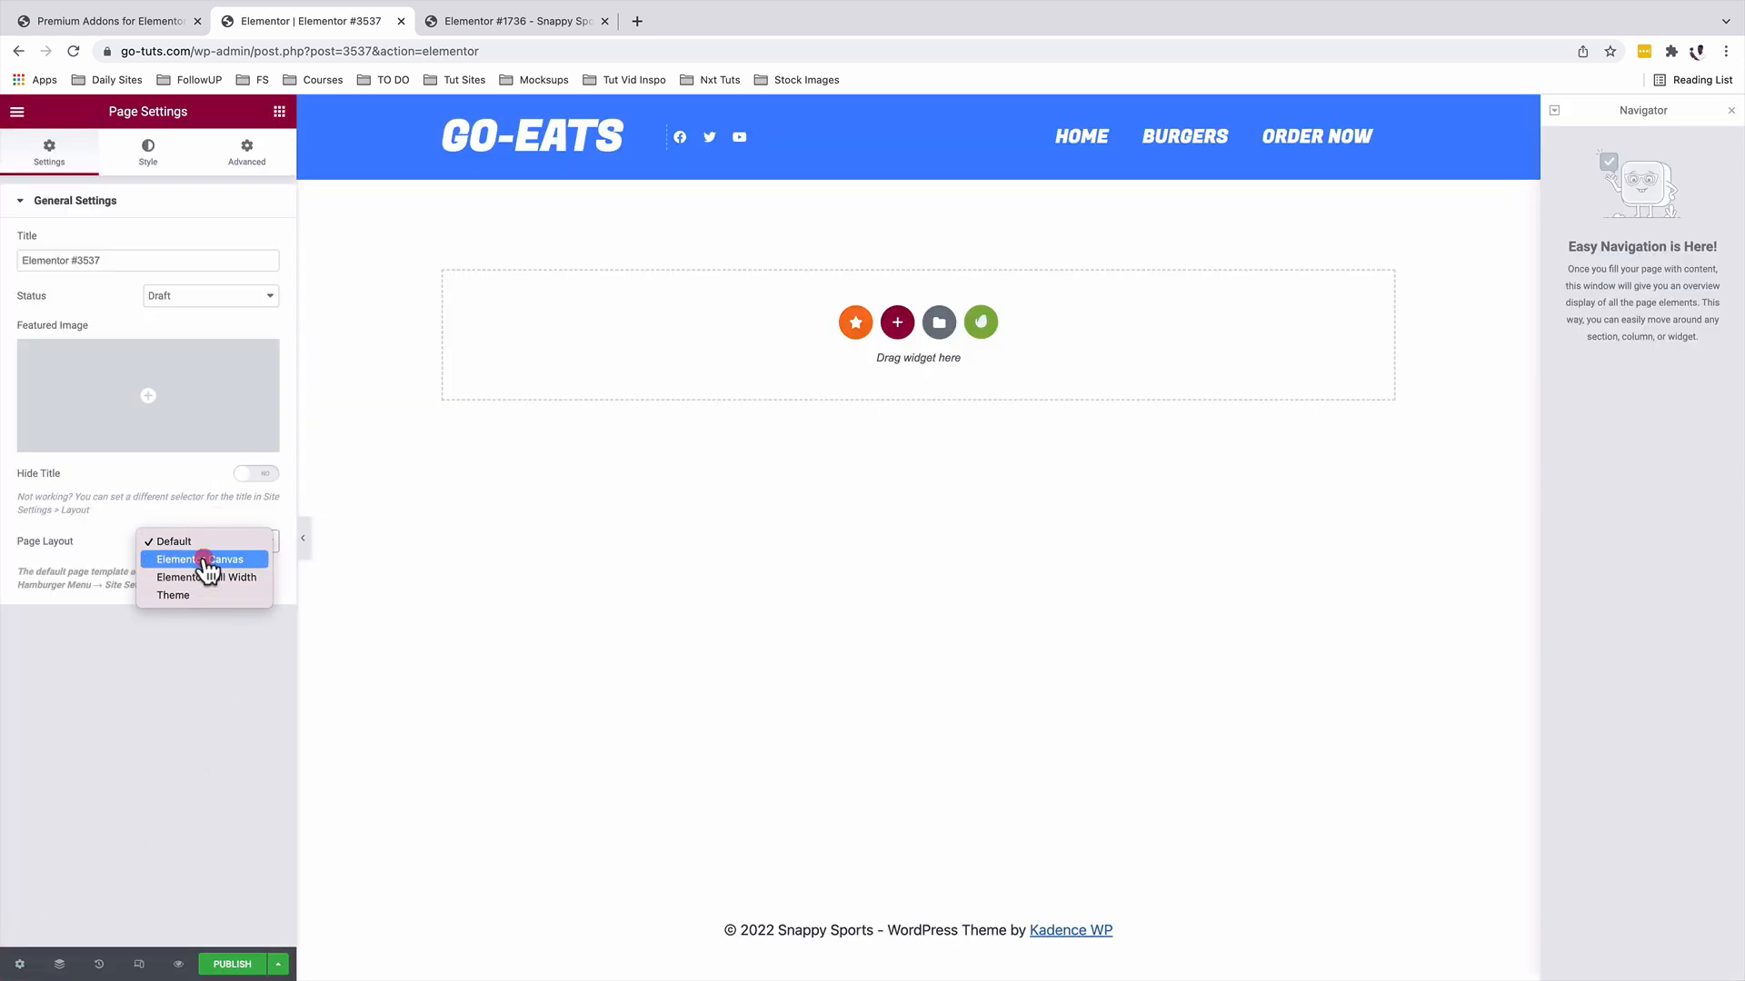
left_click(205, 558)
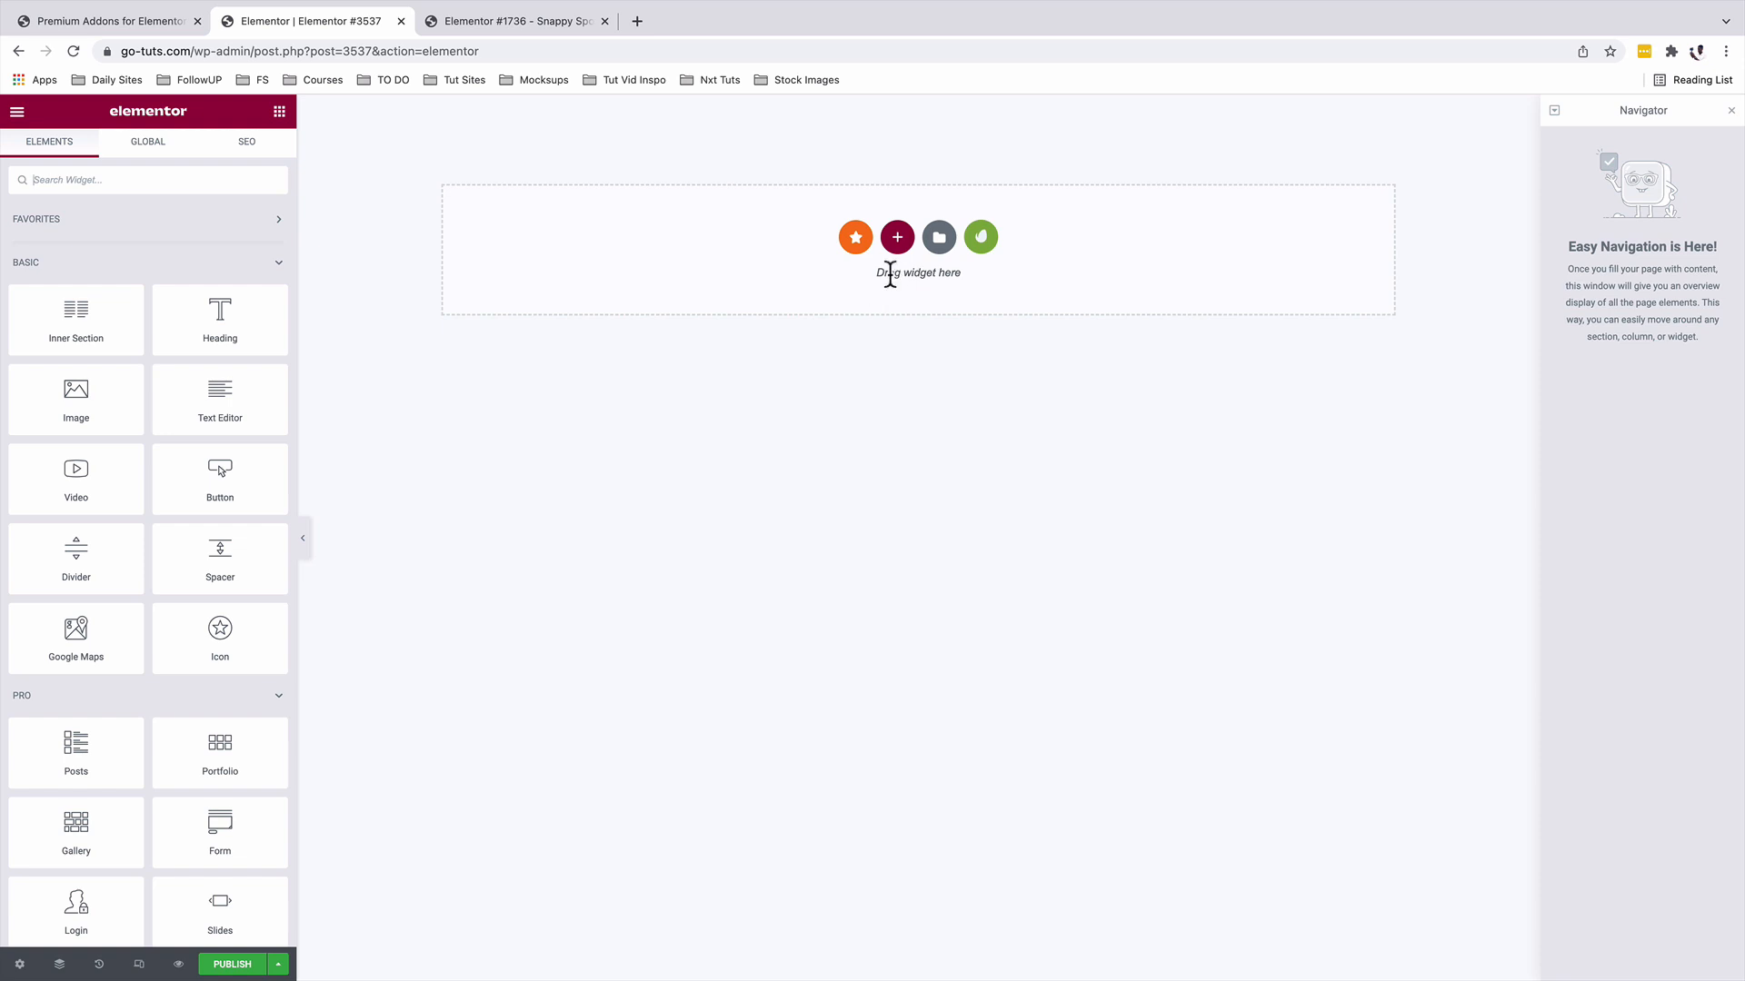
- Add a two-column section with a minimum height of 100vh
left_click(899, 240)
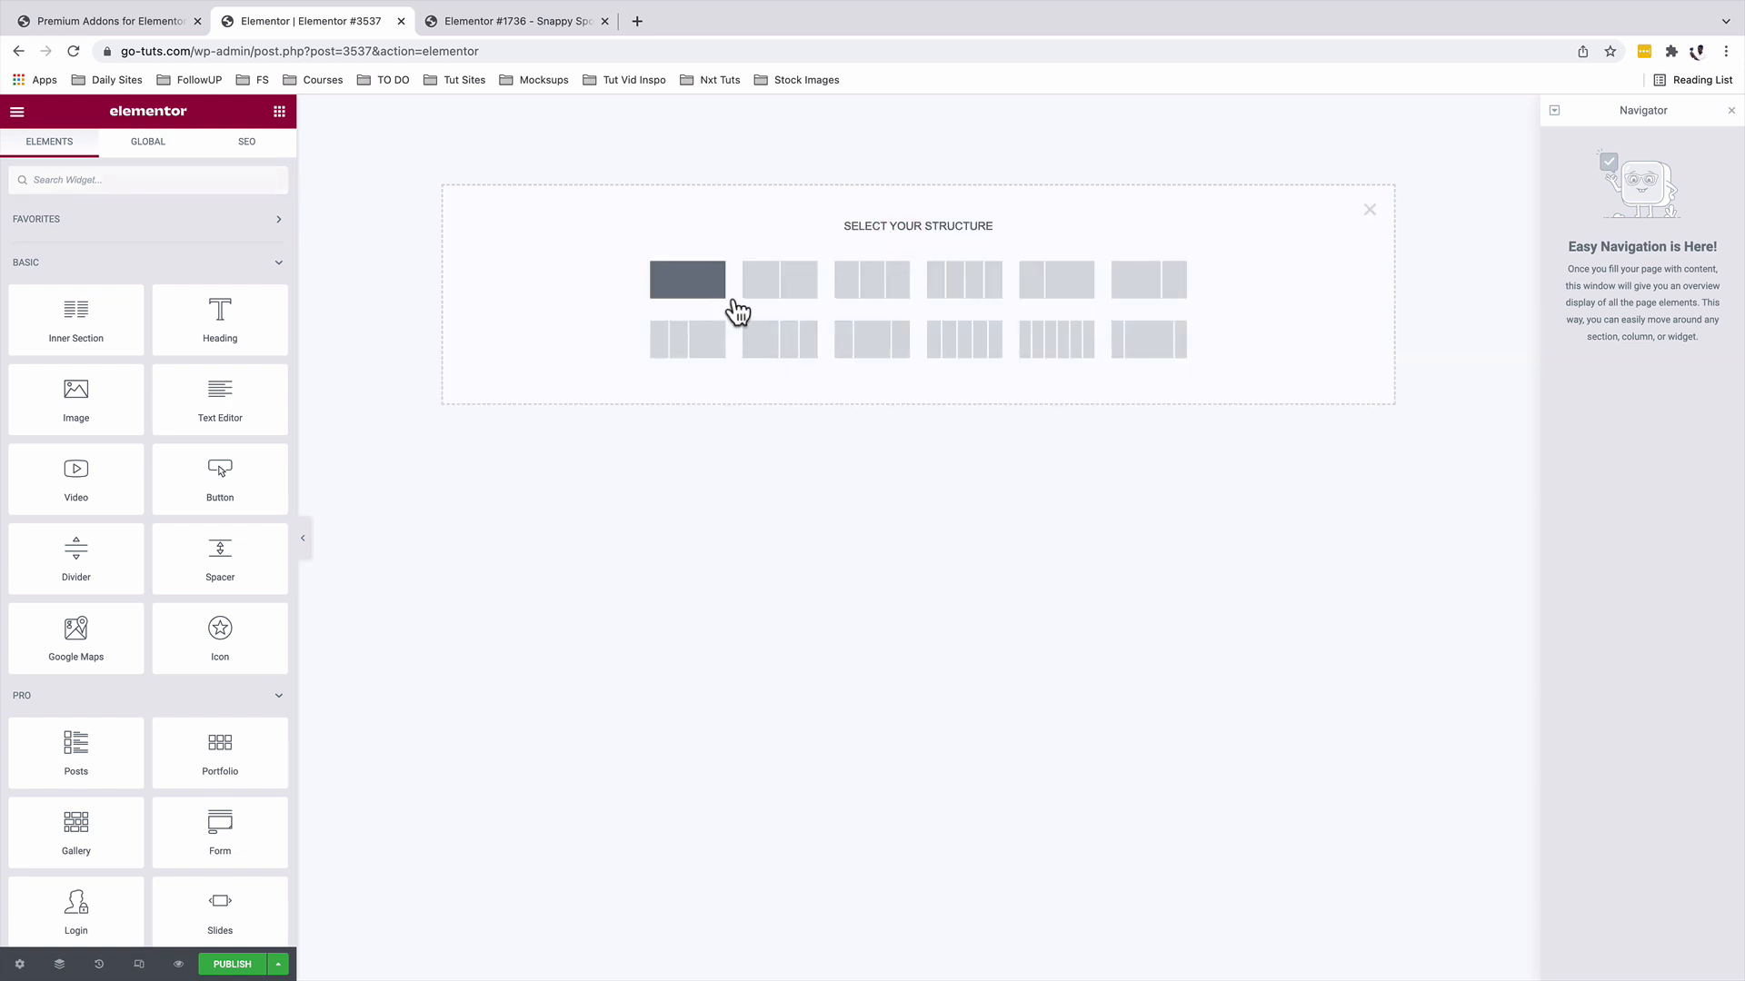
left_click(785, 292)
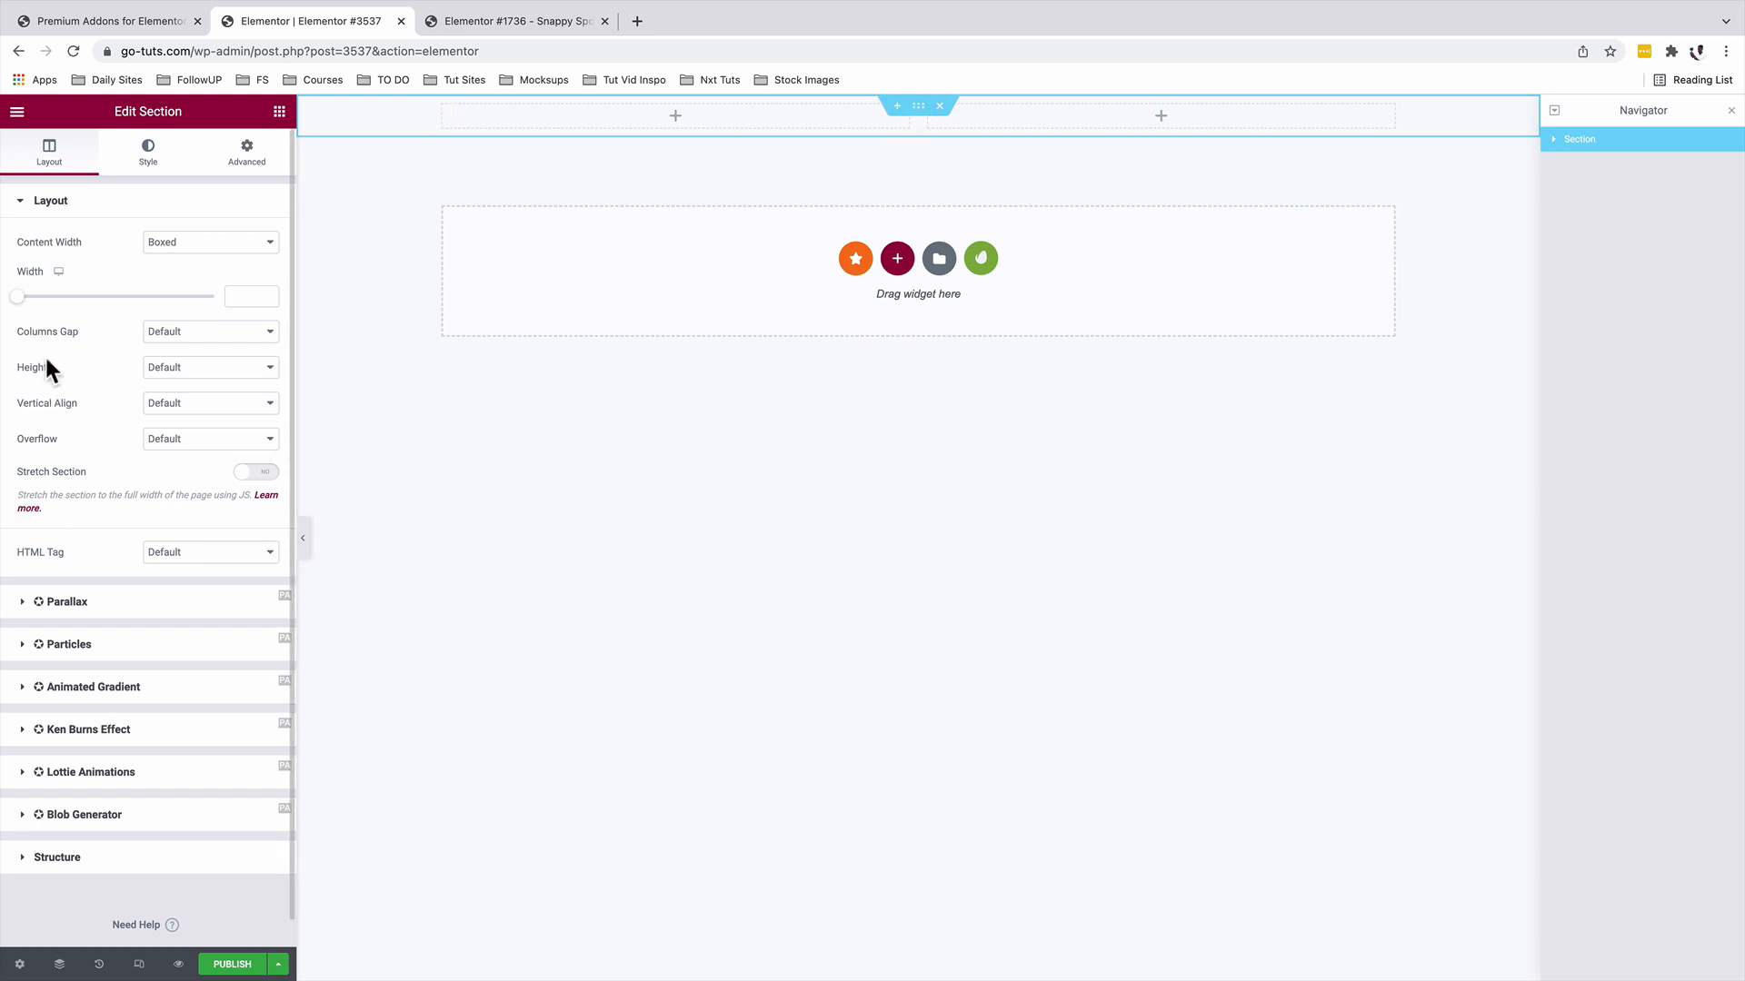
left_click(172, 368)
left_click(177, 405)
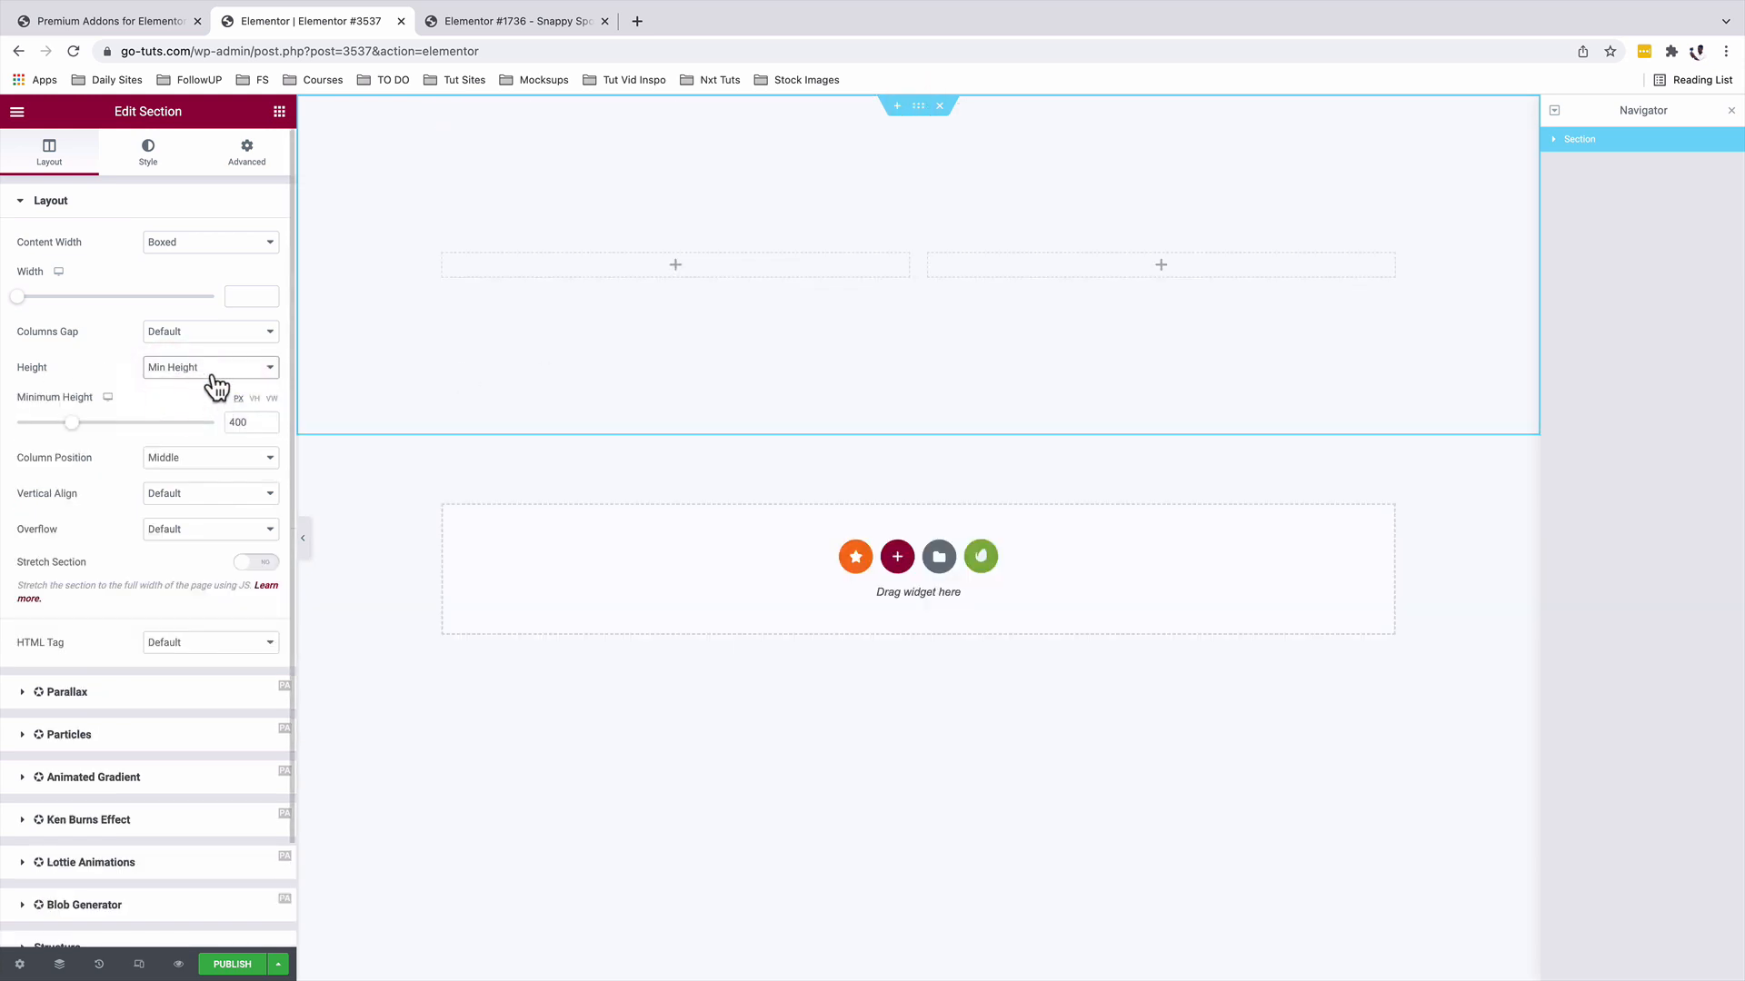
left_click(254, 399)
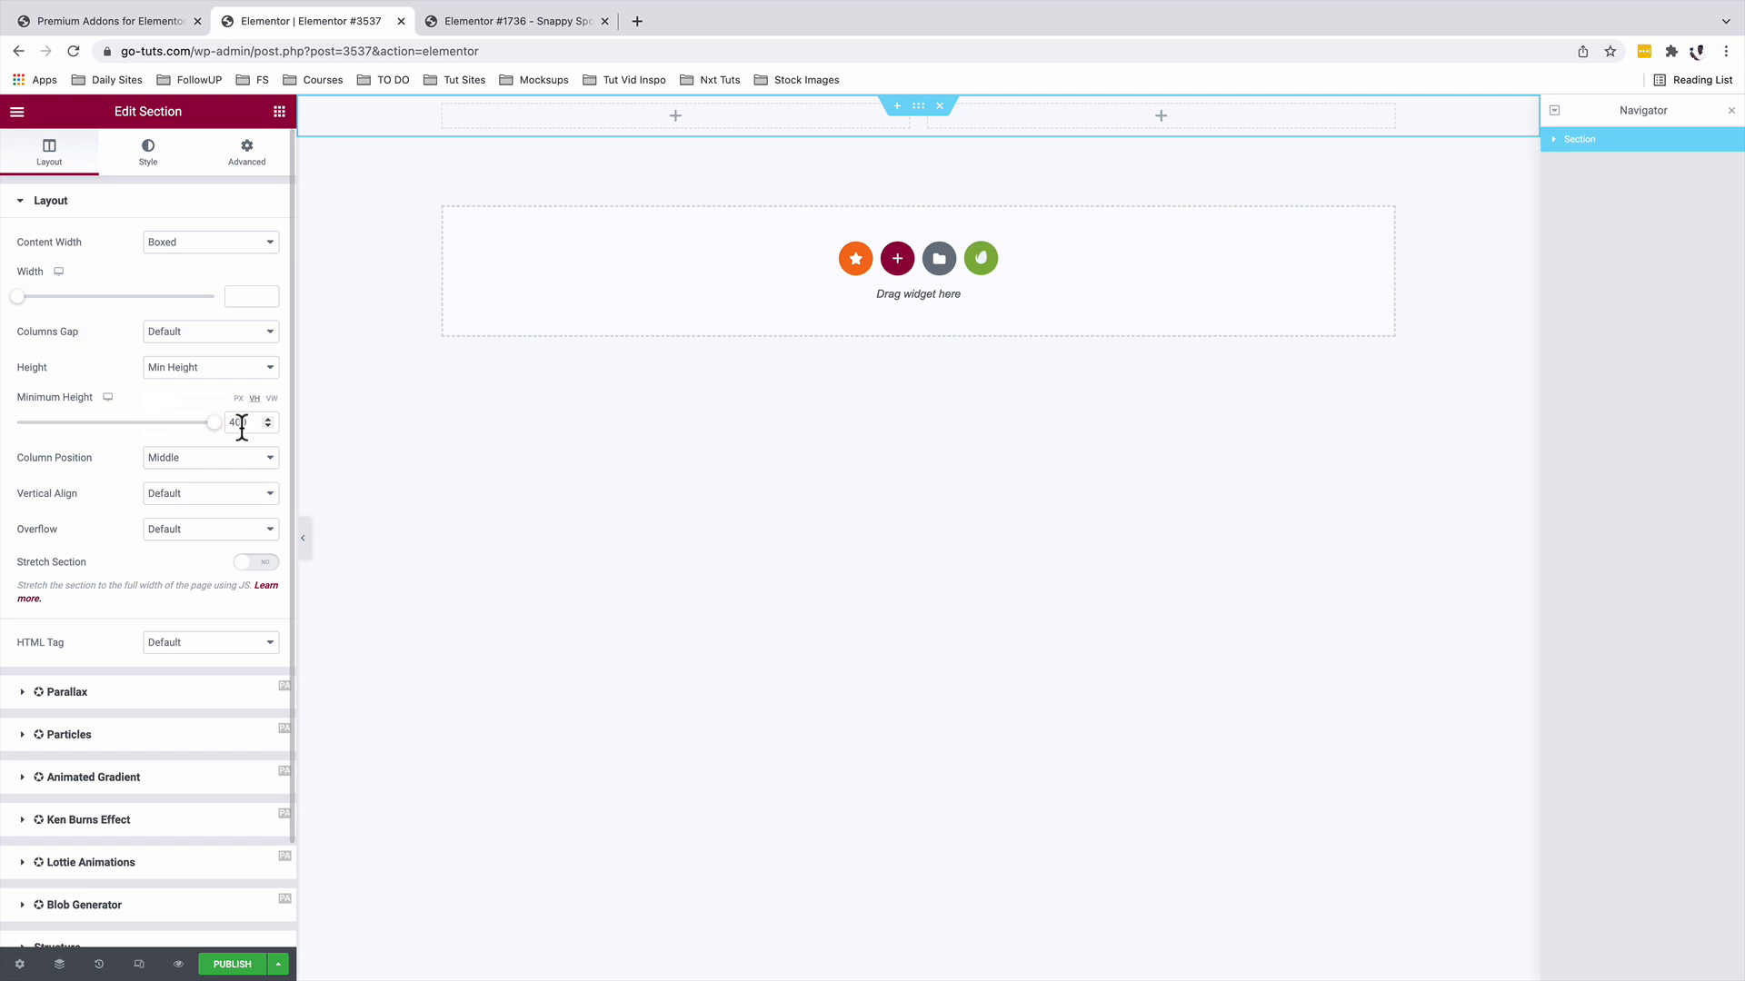
left_click(241, 427)
type("100")
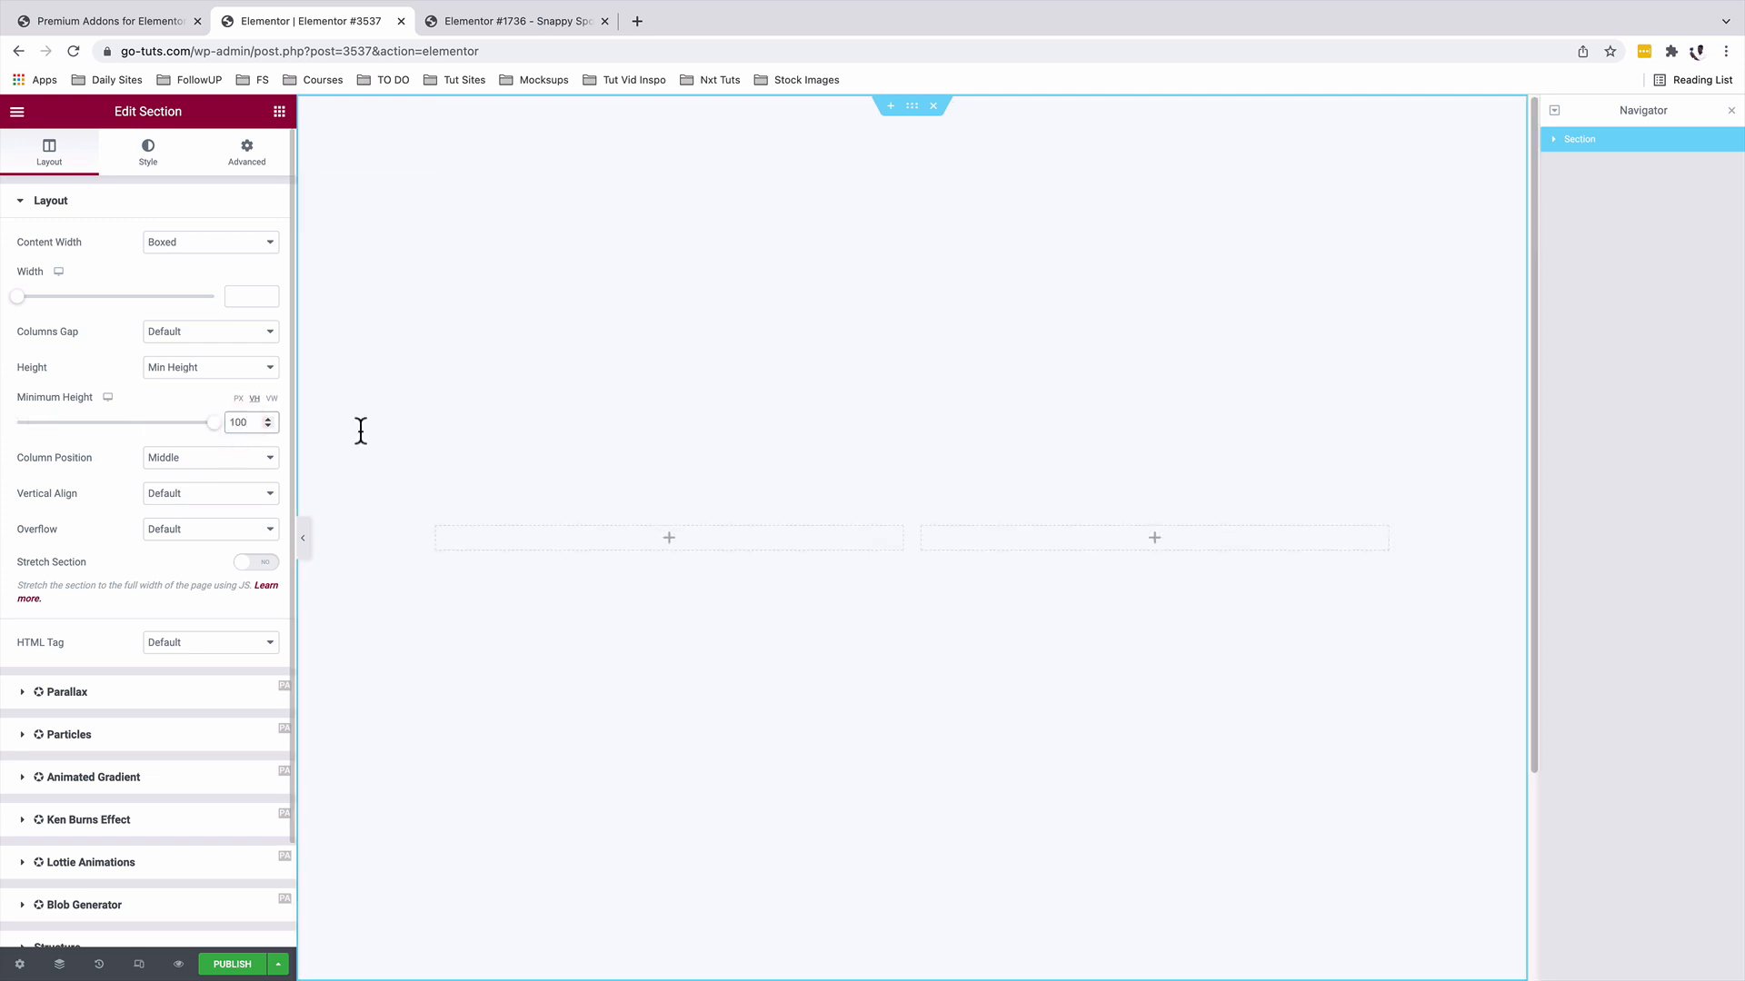
- Give the section a classic image background and place a heading 'Rotor Cube Image Change on hover' in the left column
left_click(149, 161)
left_click(198, 279)
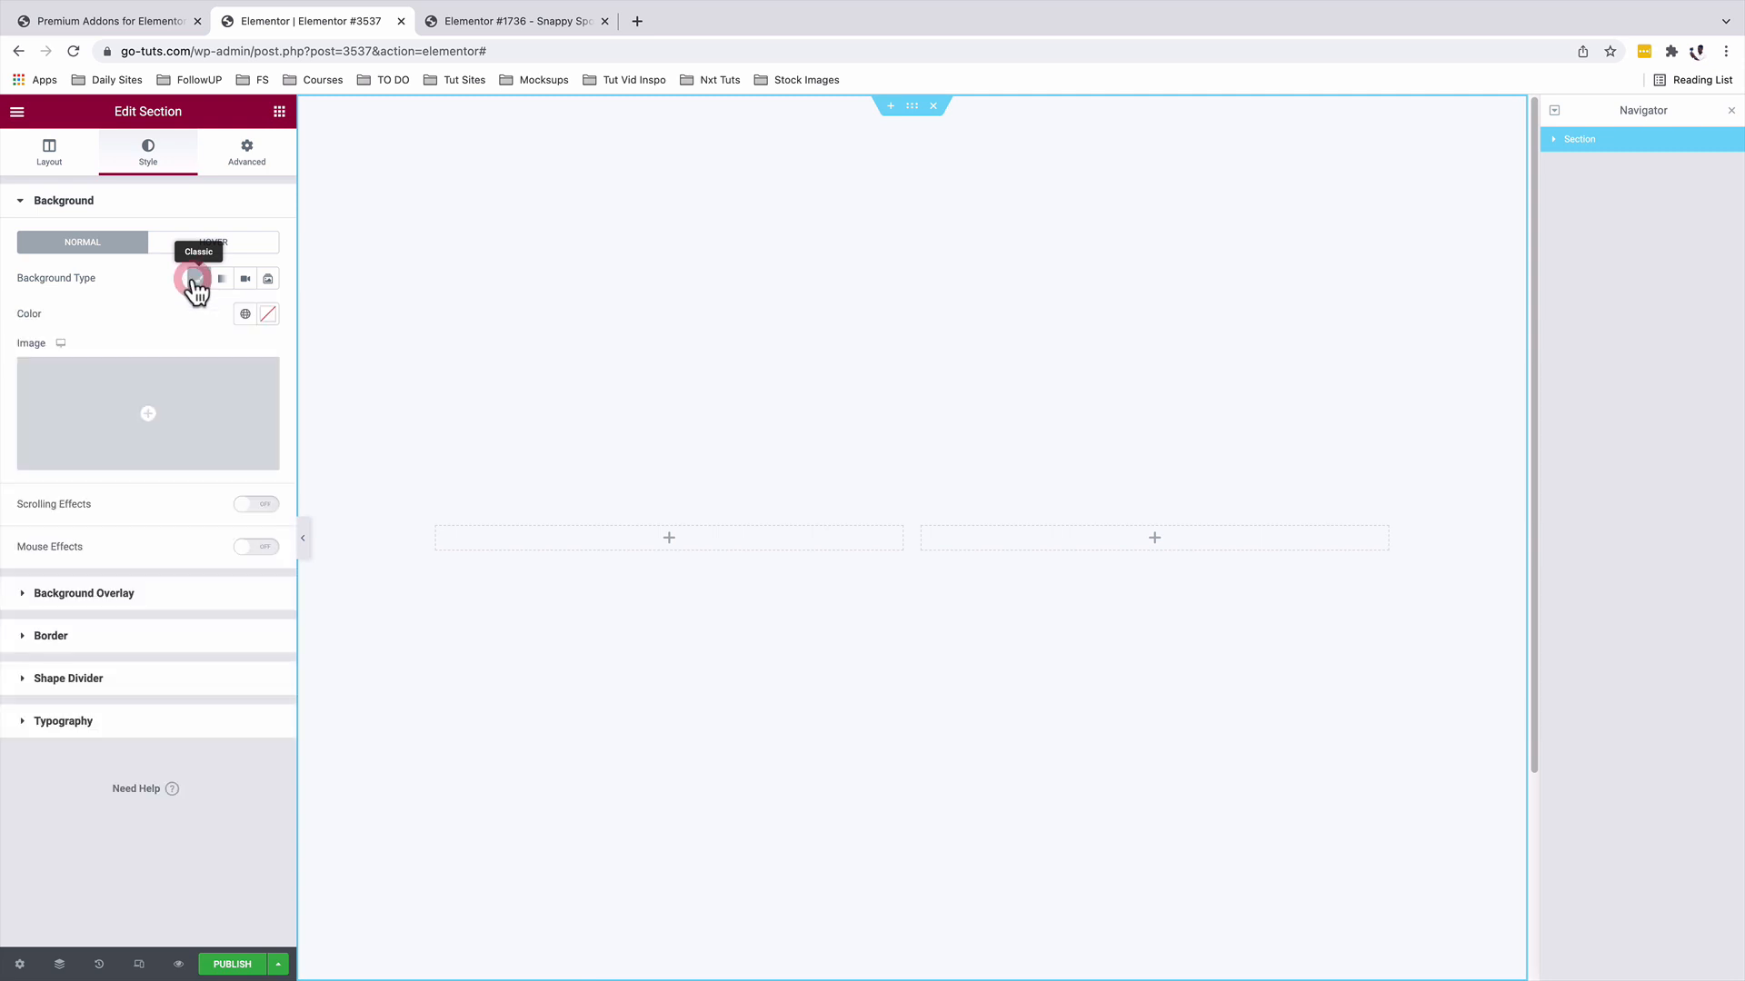
left_click(168, 413)
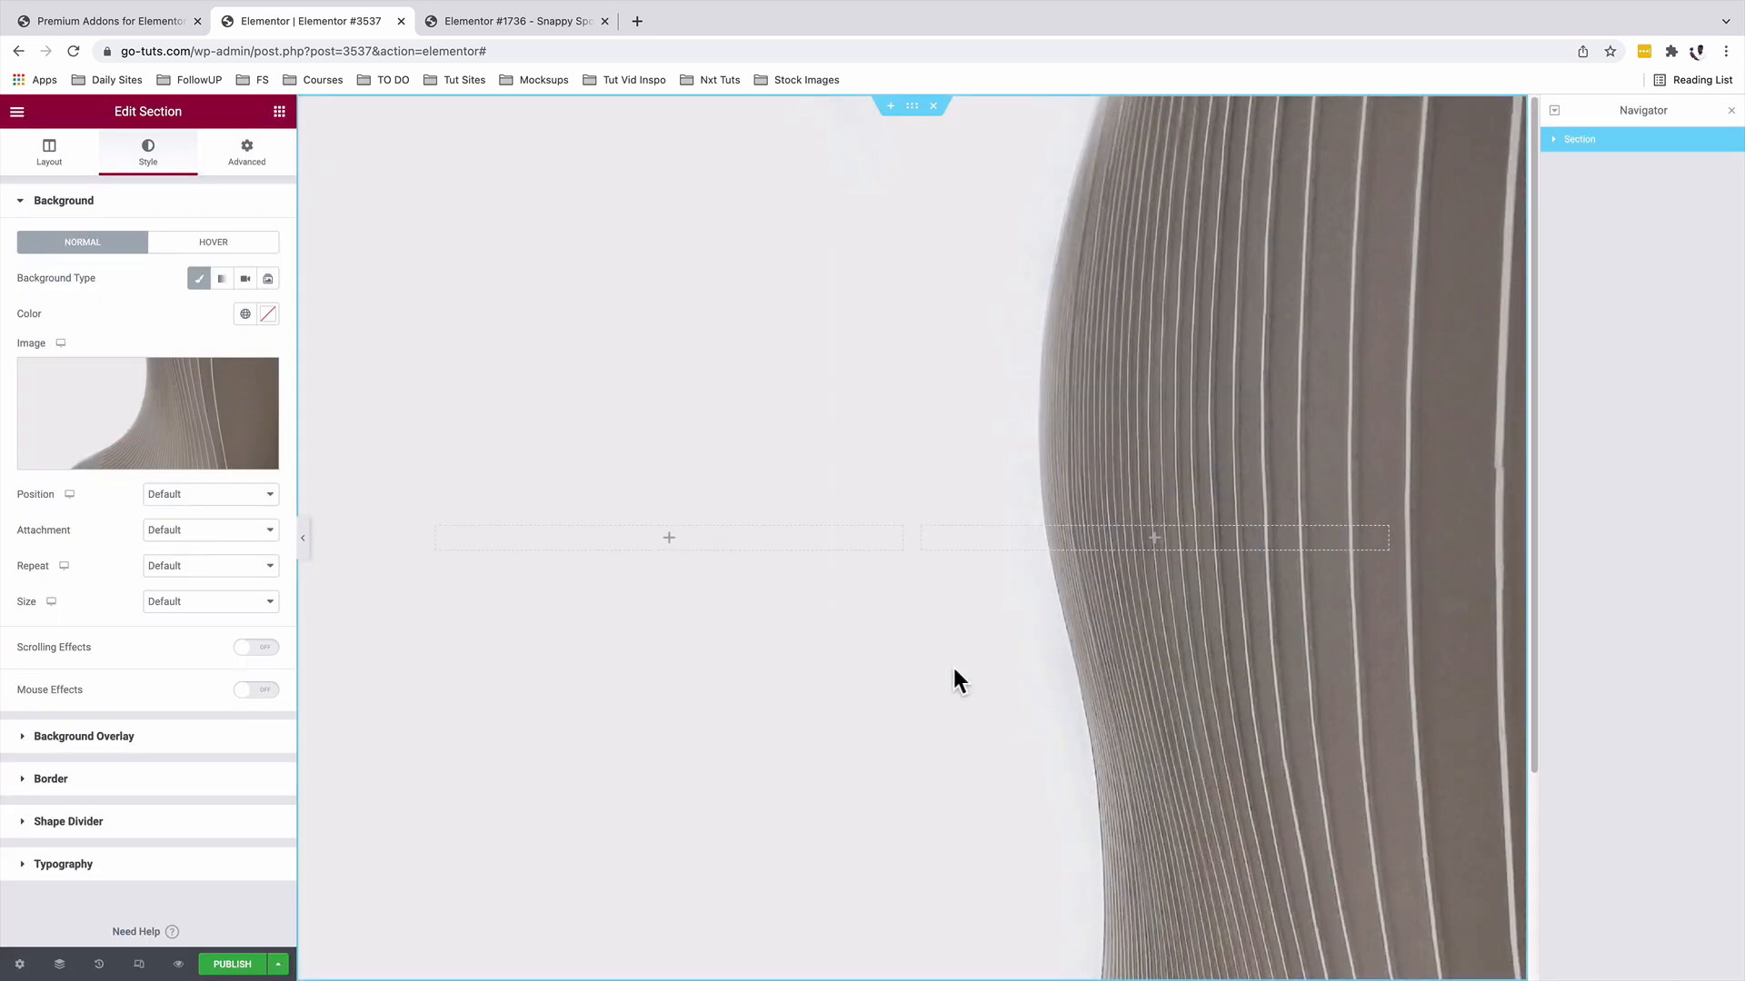
left_click(278, 111)
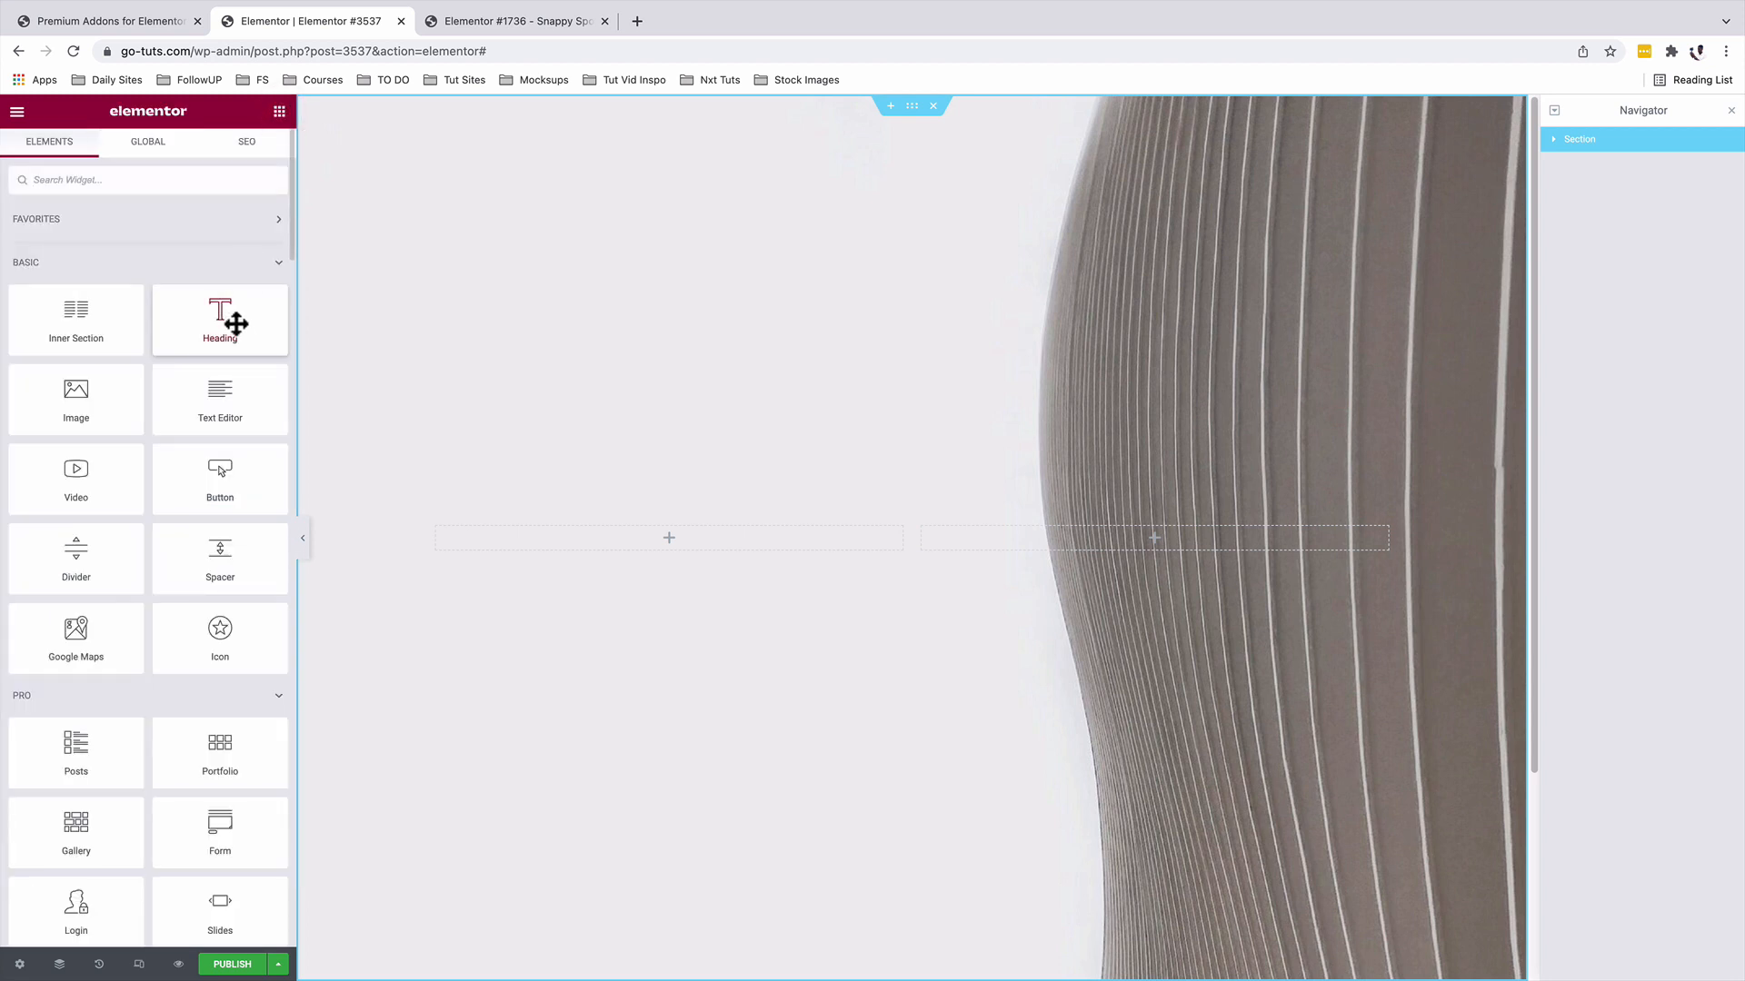
left_click_drag(227, 318, 753, 531)
type("Rotor Cube Image Change on hover")
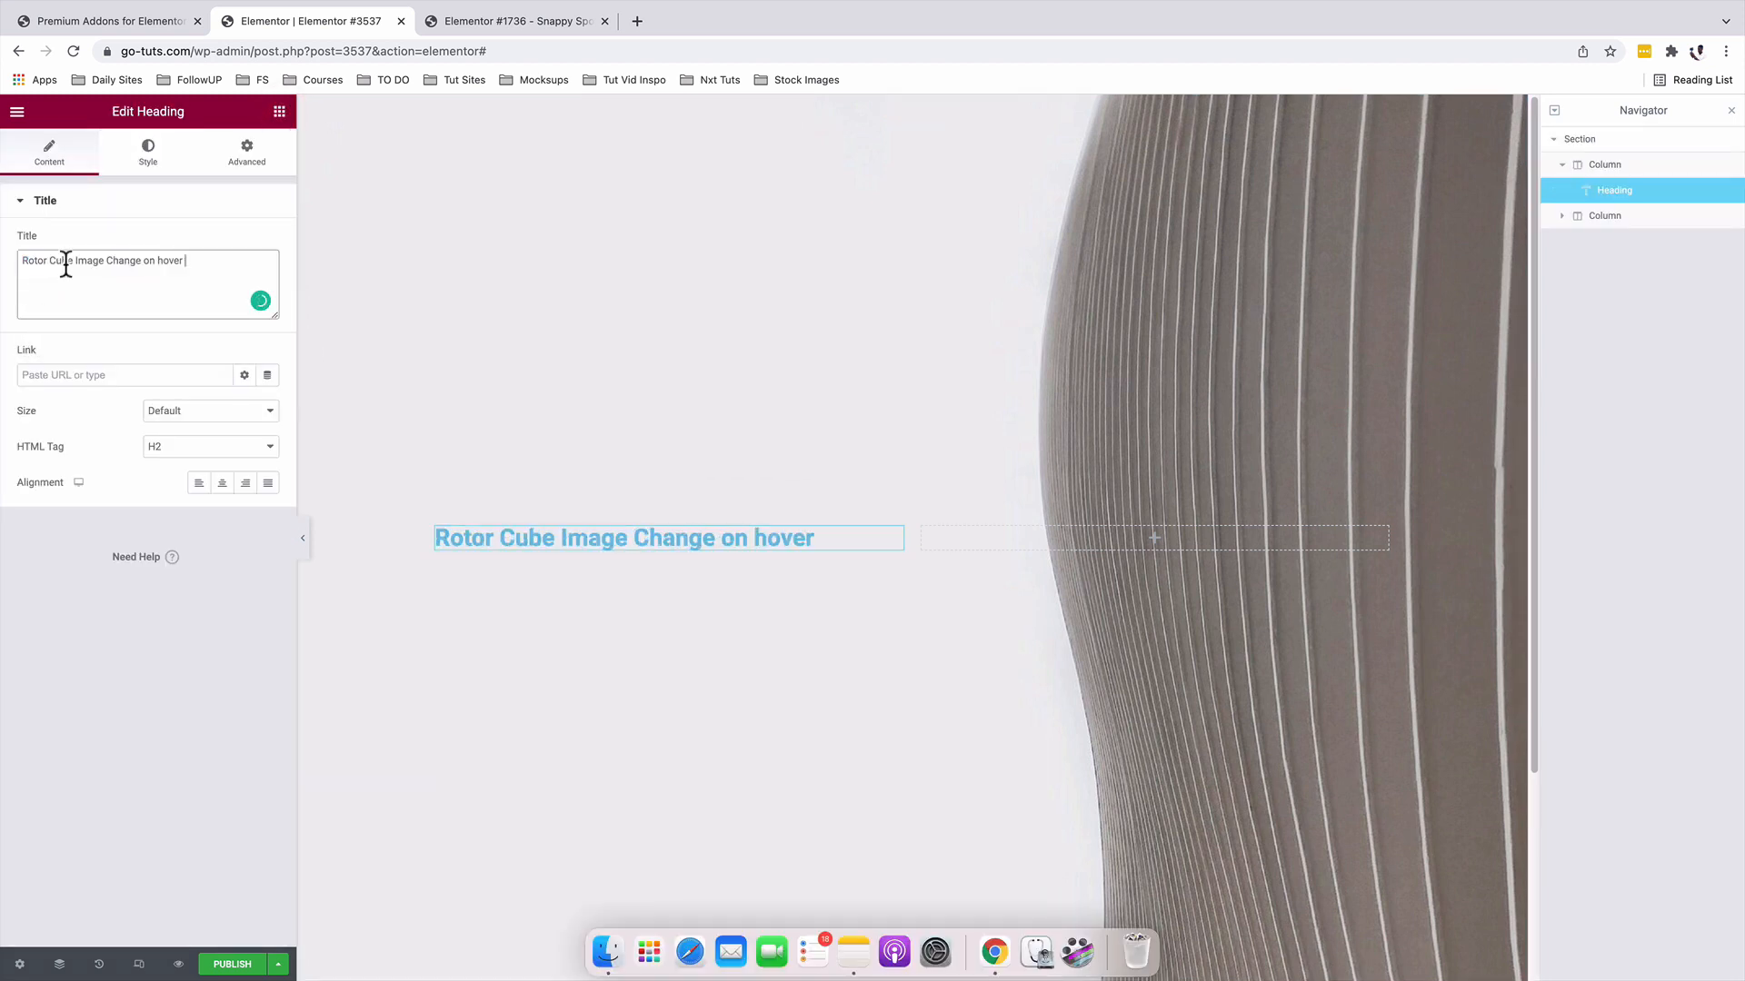
- Make the heading white, Oswald, weight 900 and uppercase
left_click(148, 153)
left_click(267, 242)
type("#FFFFFF")
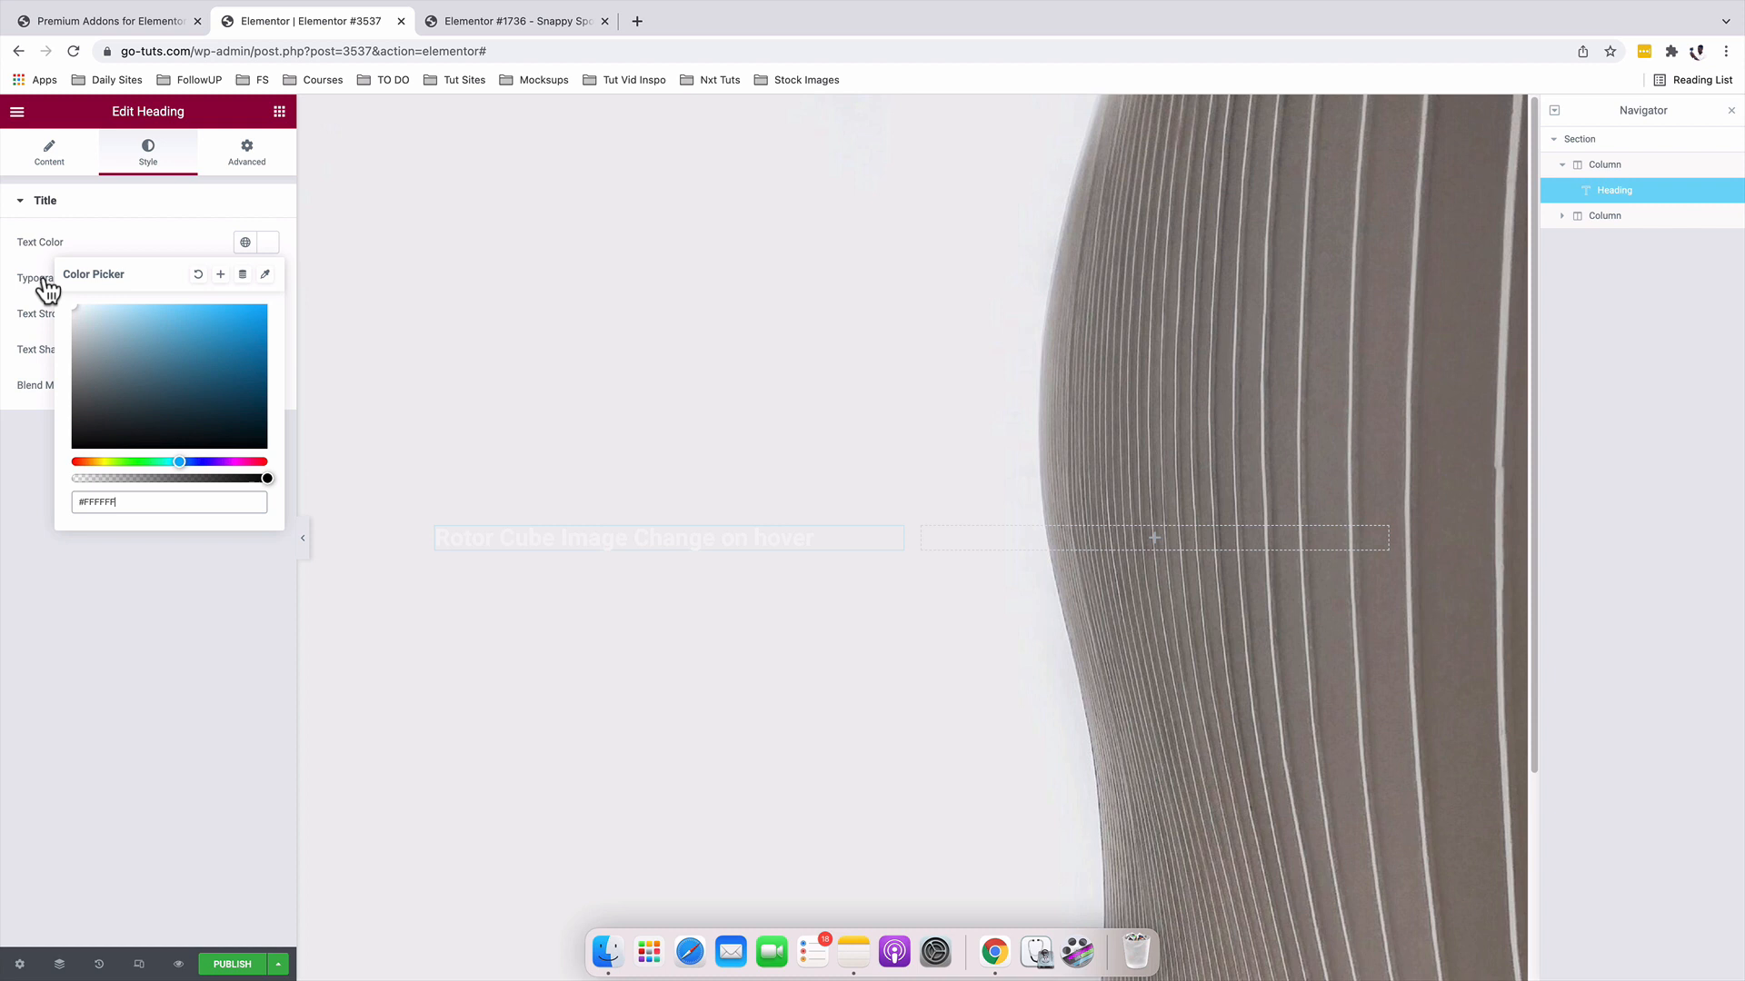
left_click(46, 285)
left_click(269, 281)
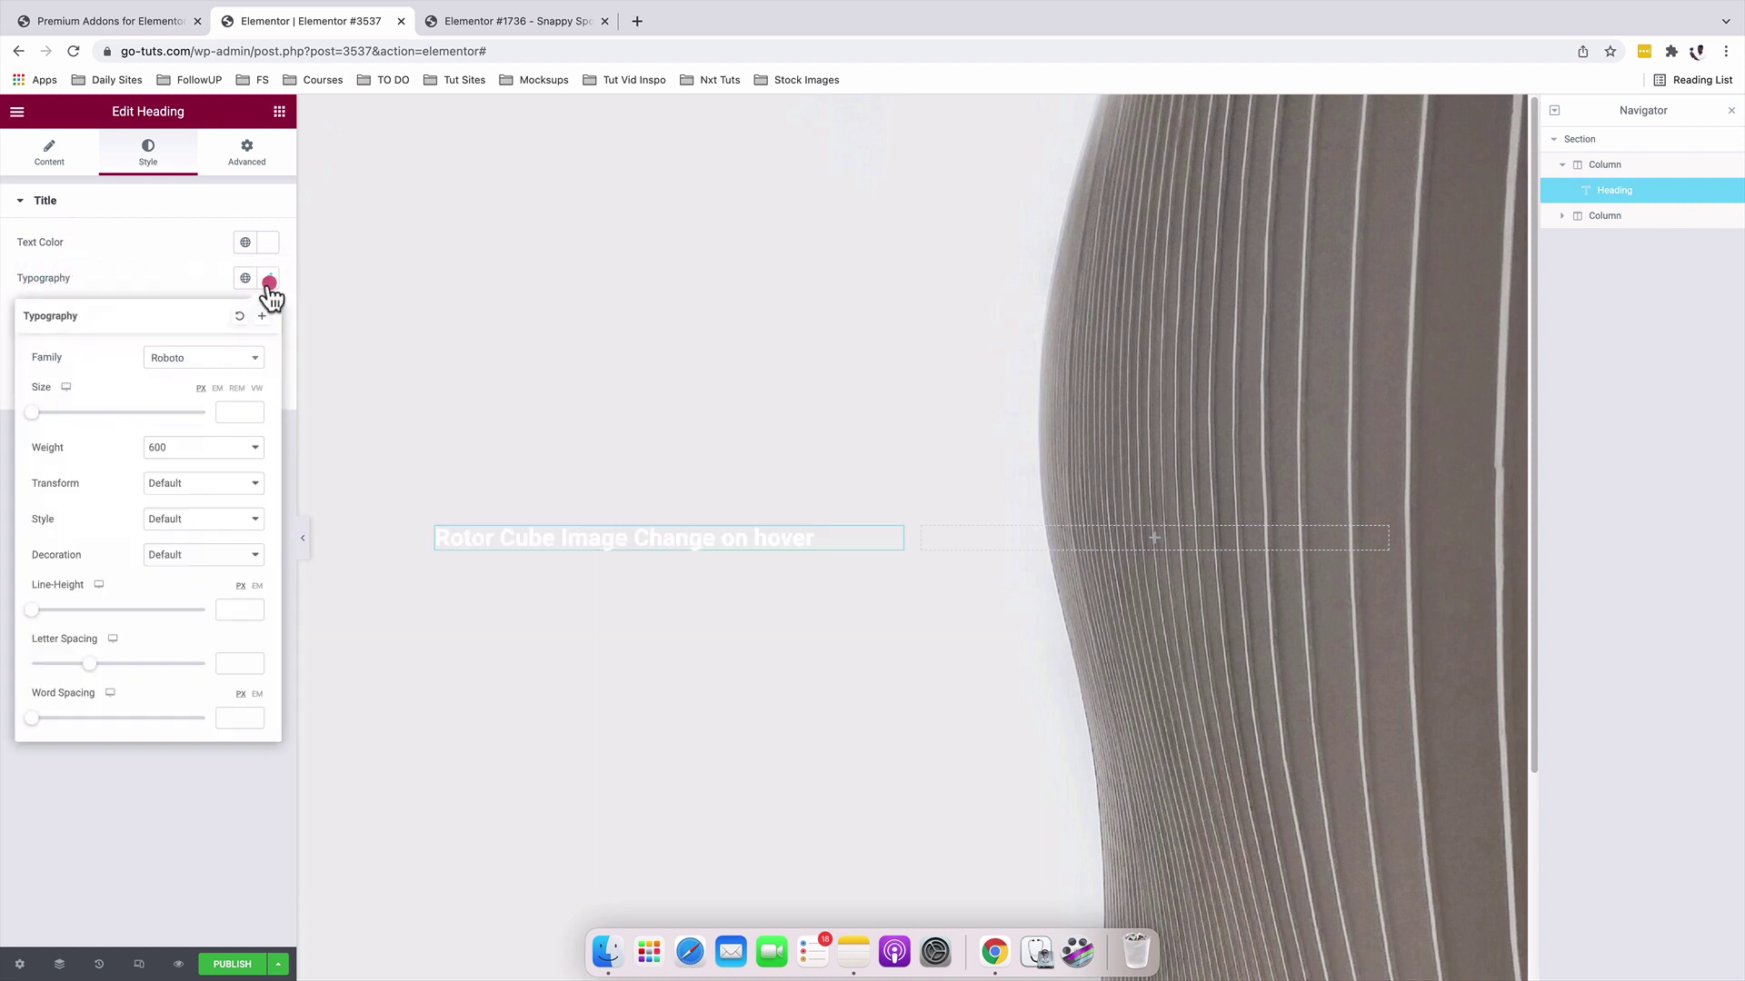
left_click(179, 357)
type("os")
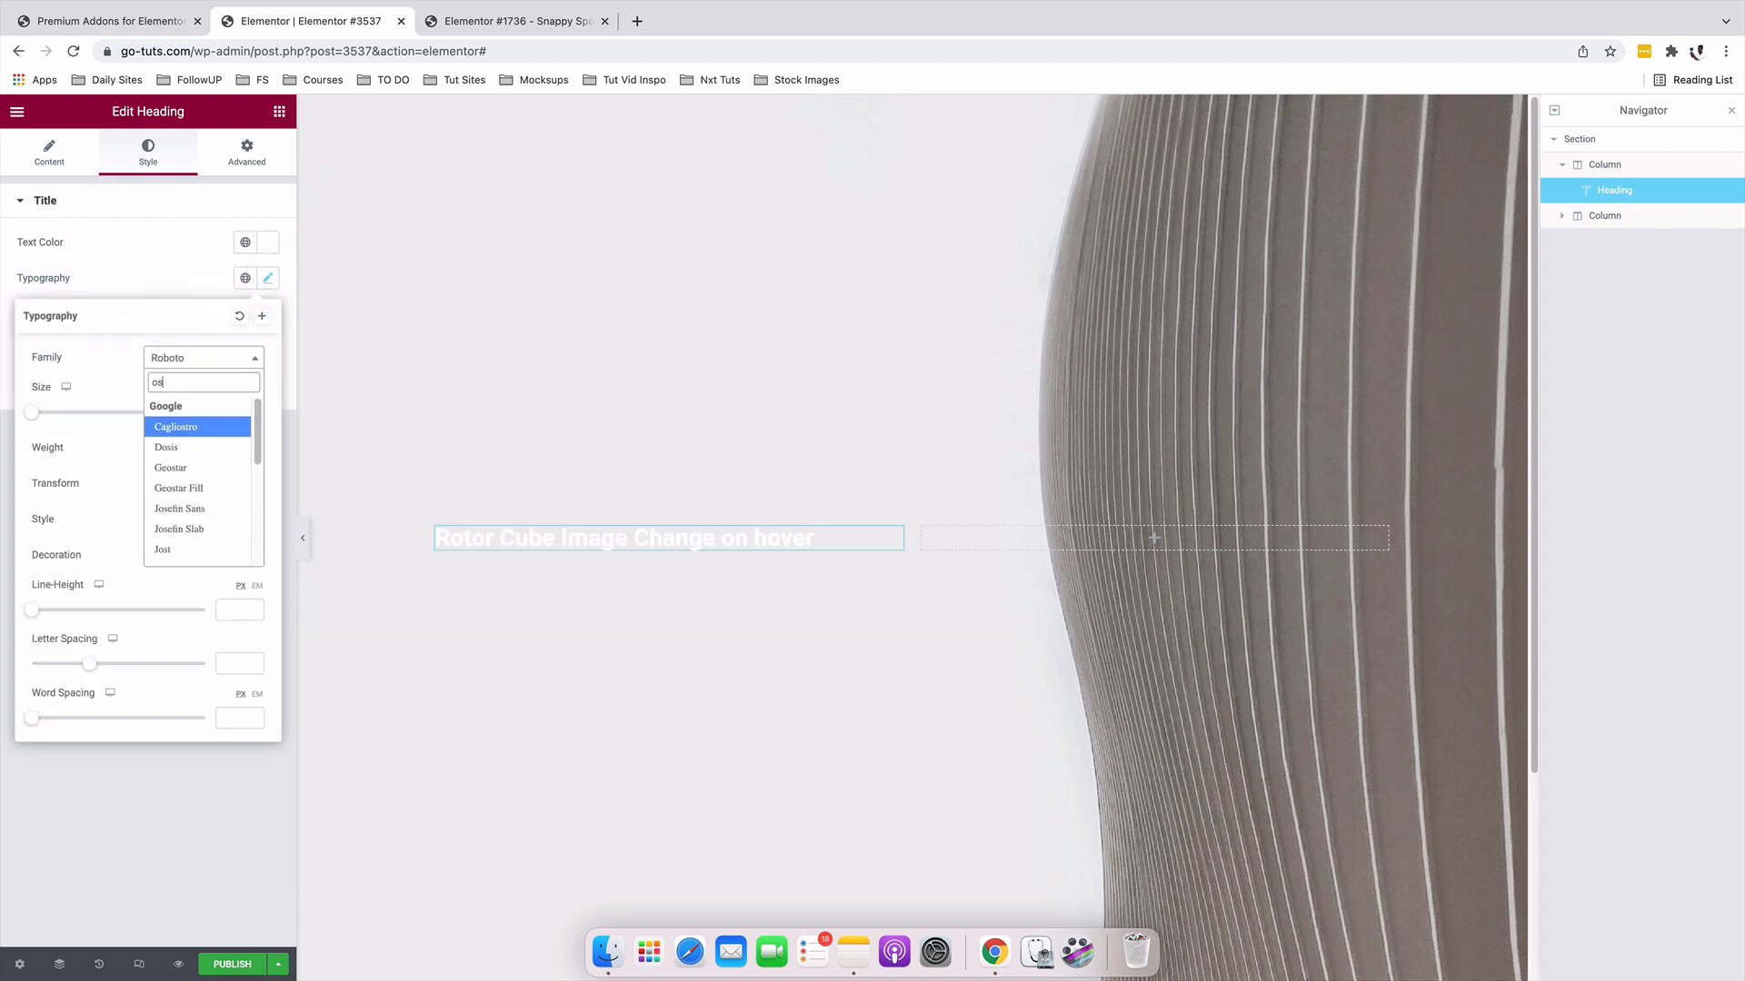
type("w")
left_click(175, 427)
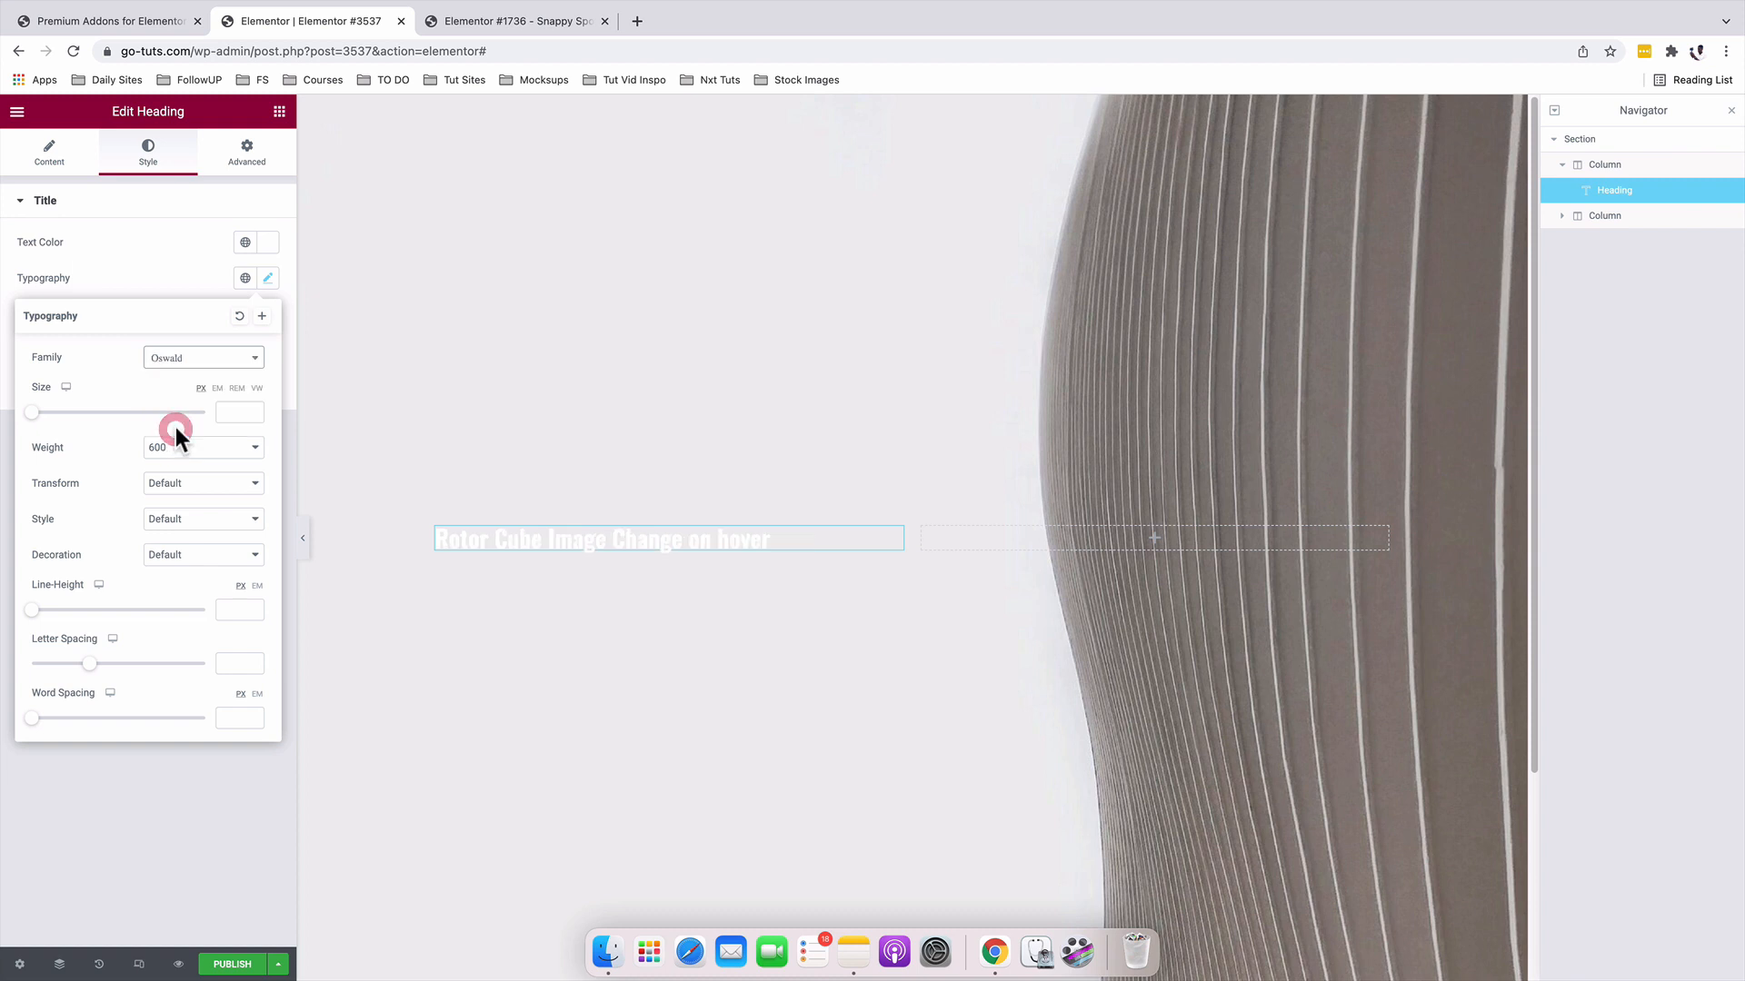
left_click(168, 443)
left_click(172, 499)
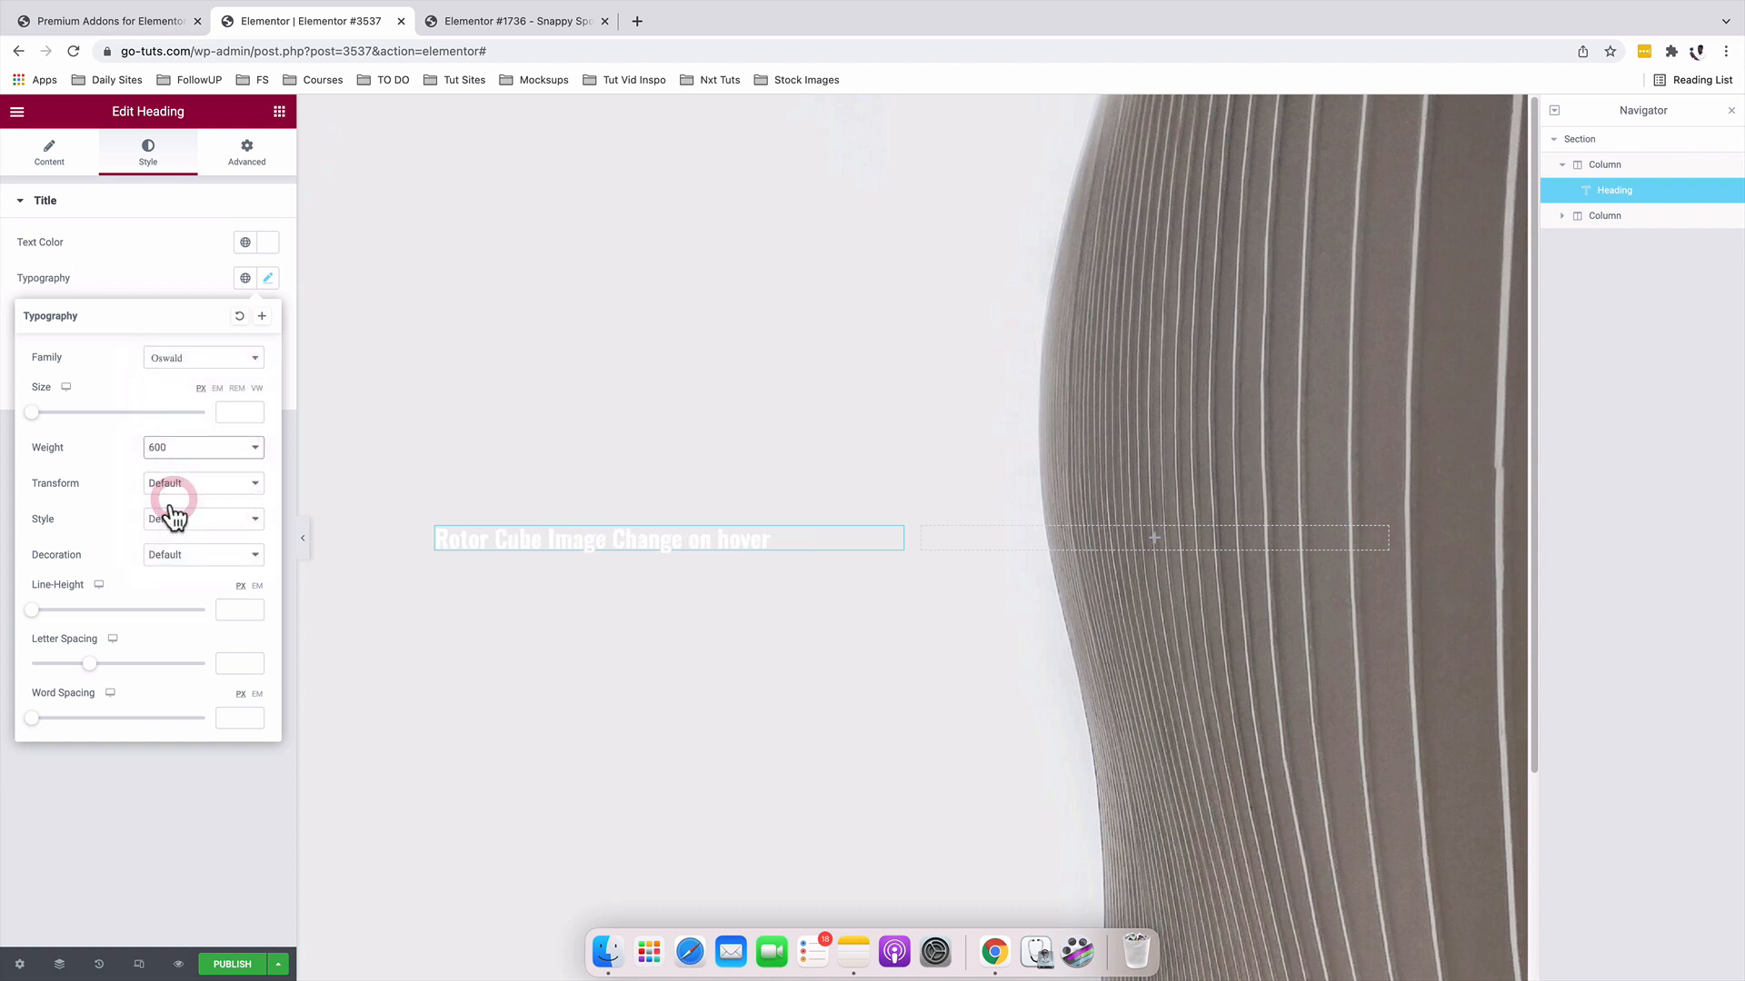
left_click(193, 494)
left_click(199, 502)
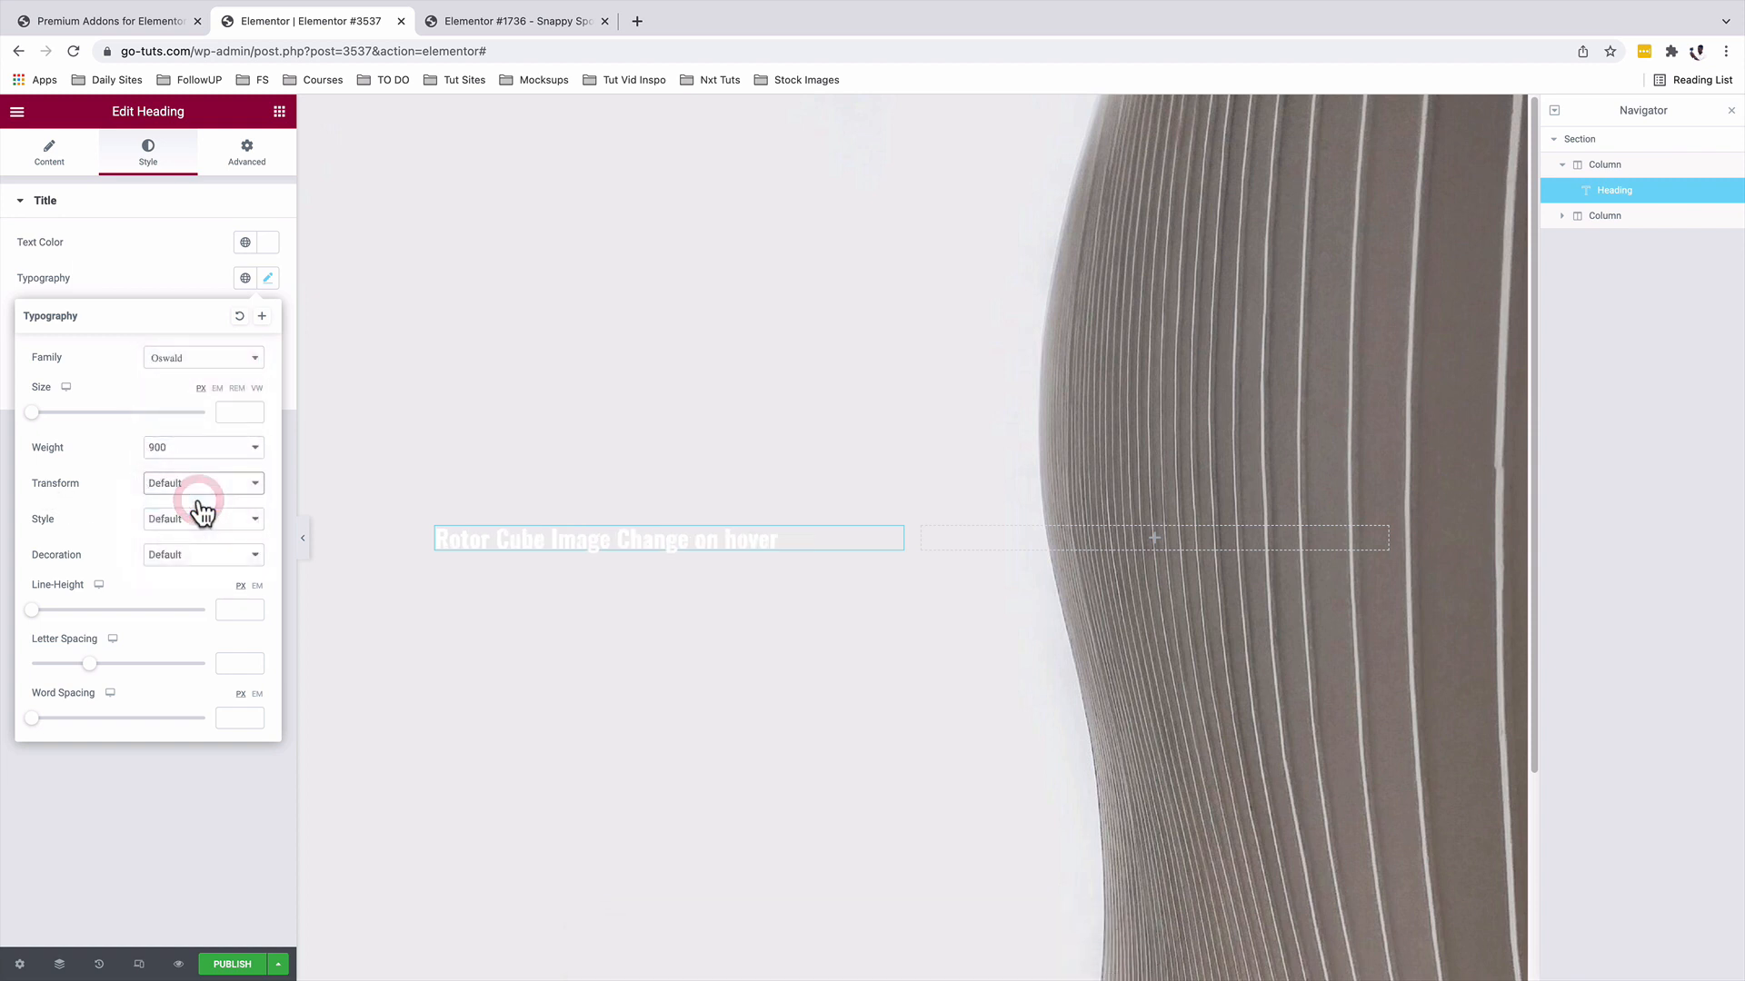
- Set the heading size to 6.2 em
mouse_move(32, 412)
left_mouse_down()
mouse_move(109, 429)
mouse_move(101, 412)
left_mouse_up()
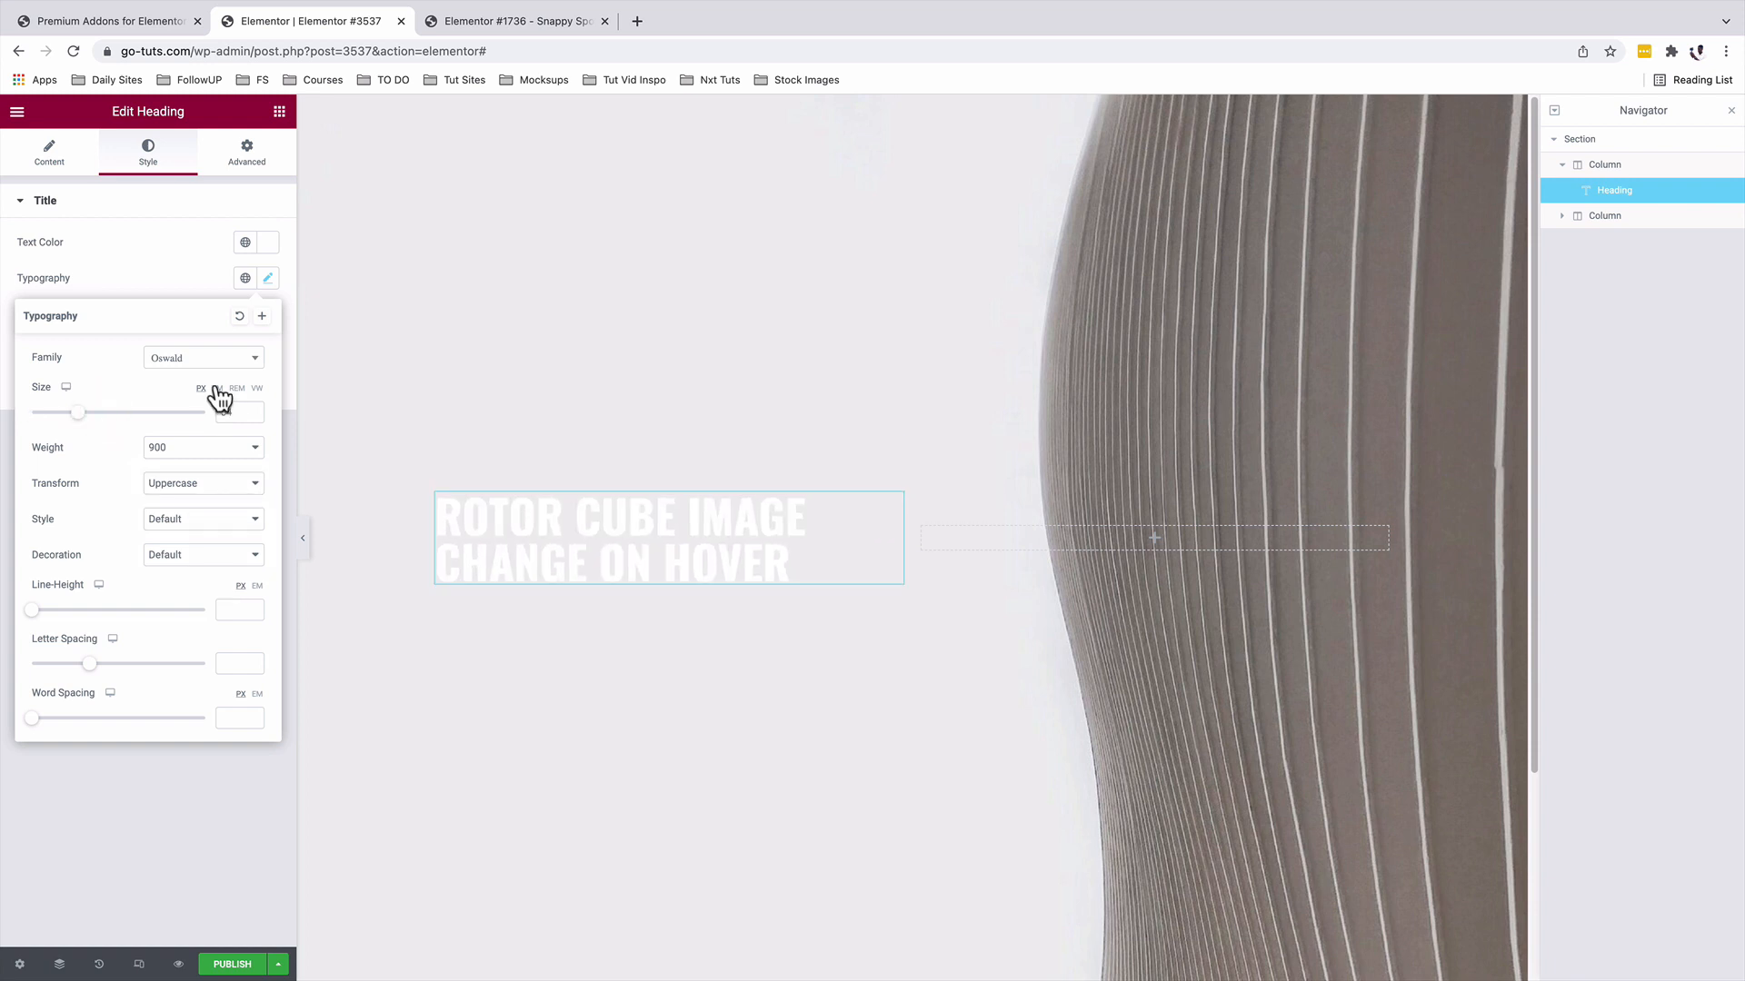
left_click(217, 387)
double_click(229, 411)
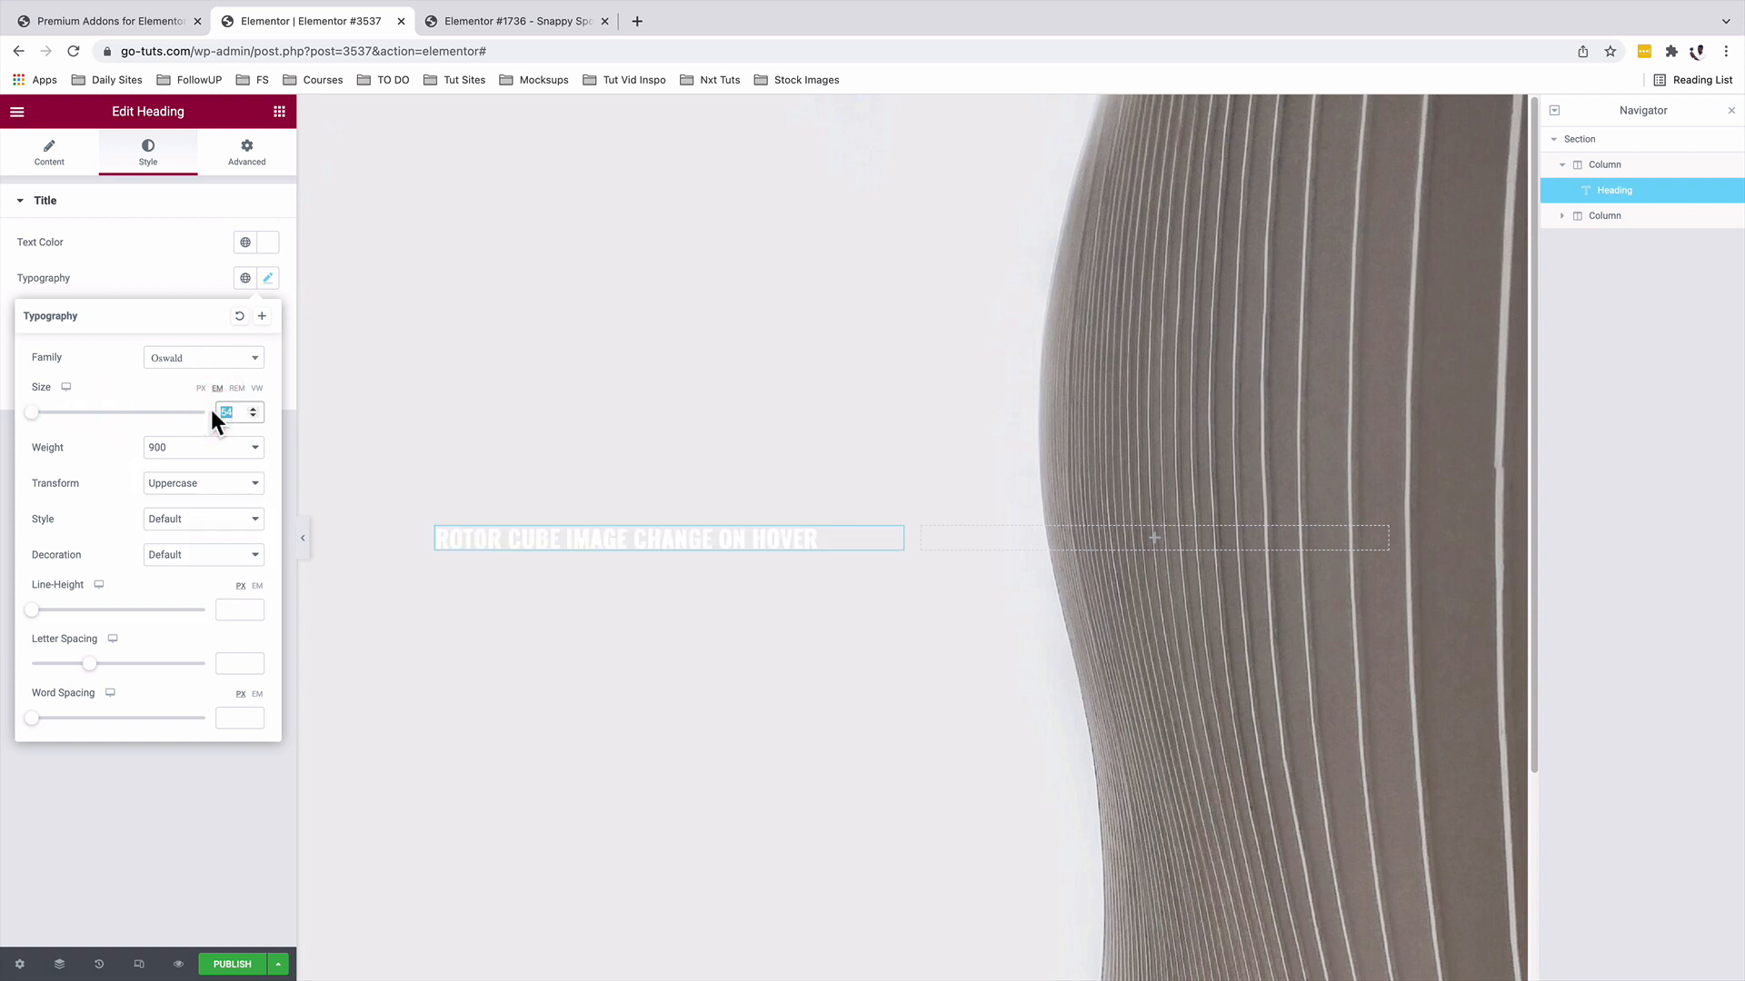
type("6.2")
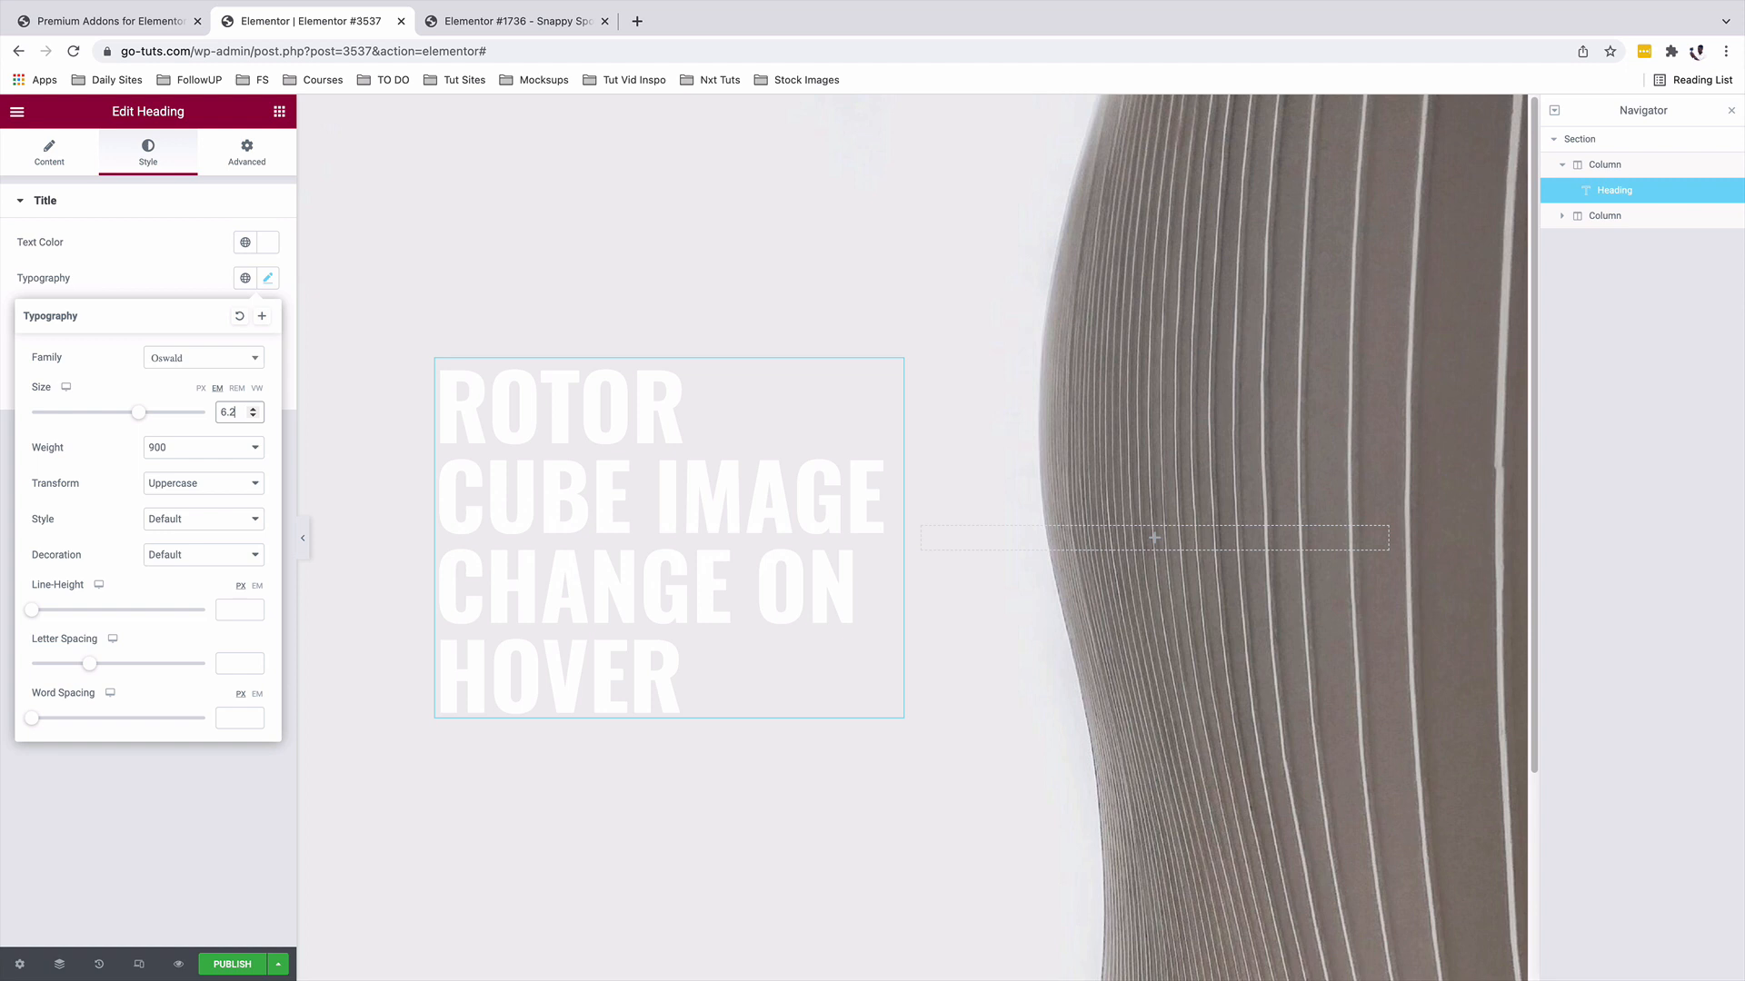
left_click(117, 286)
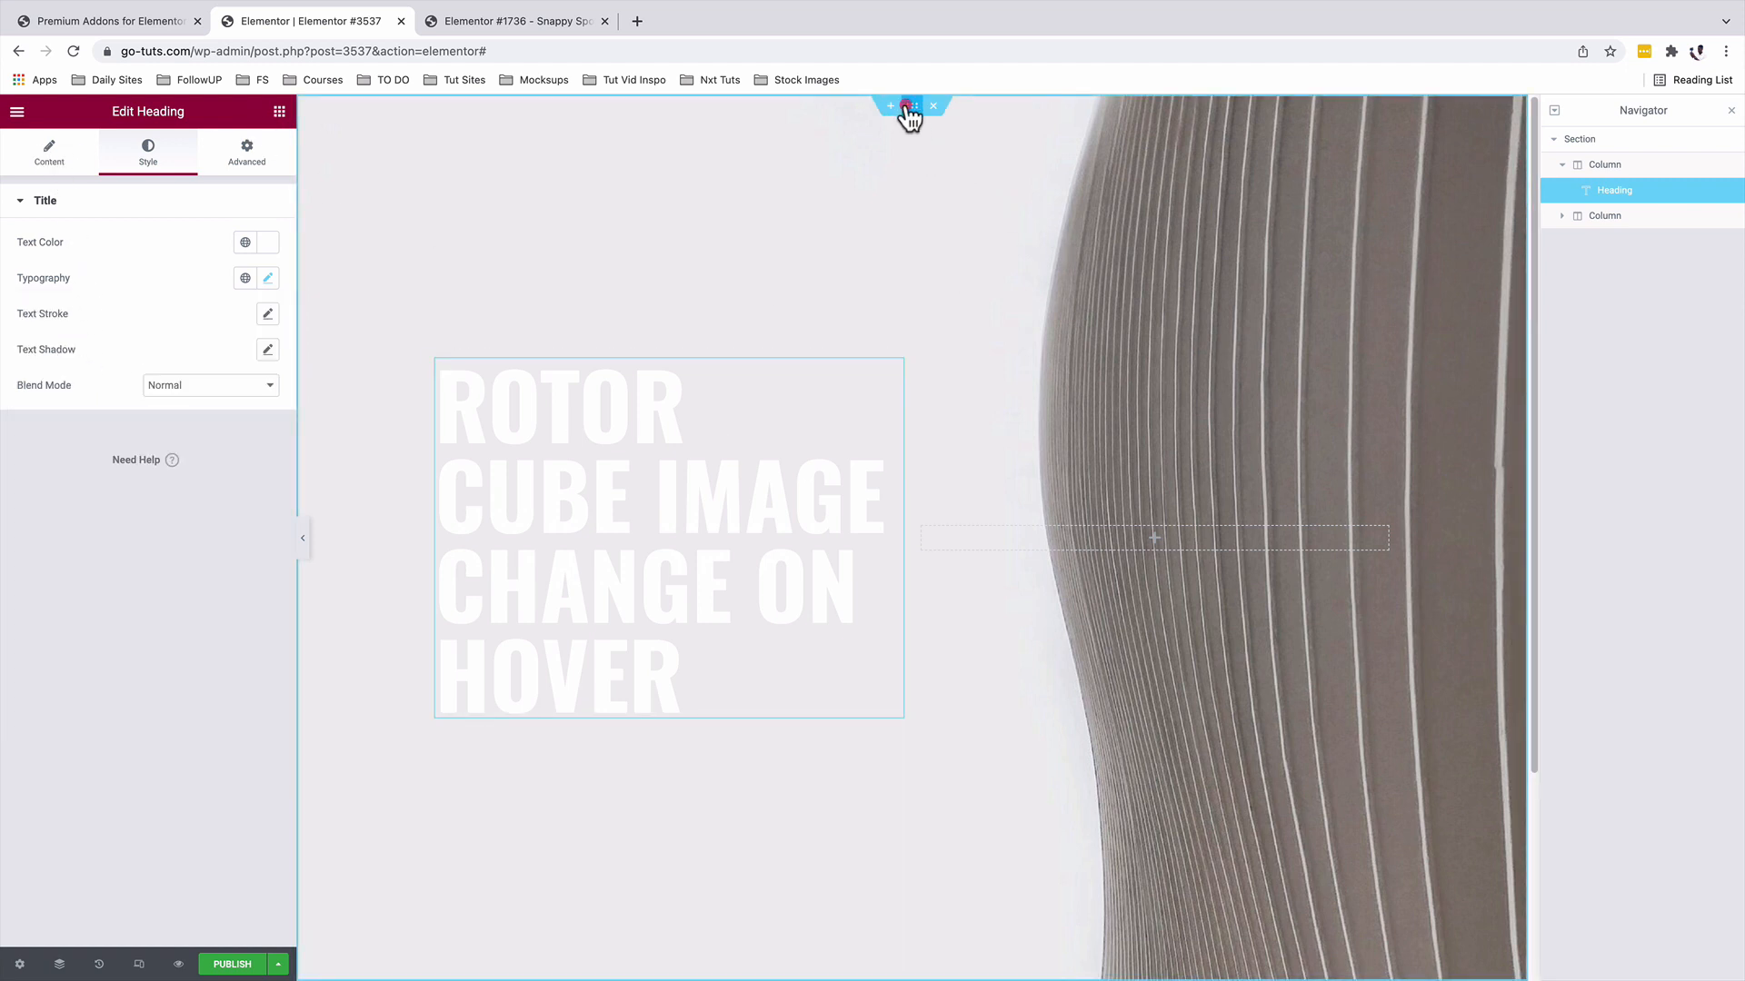
- Give the section a classic black background overlay at about 0.69 opacity
left_click(910, 109)
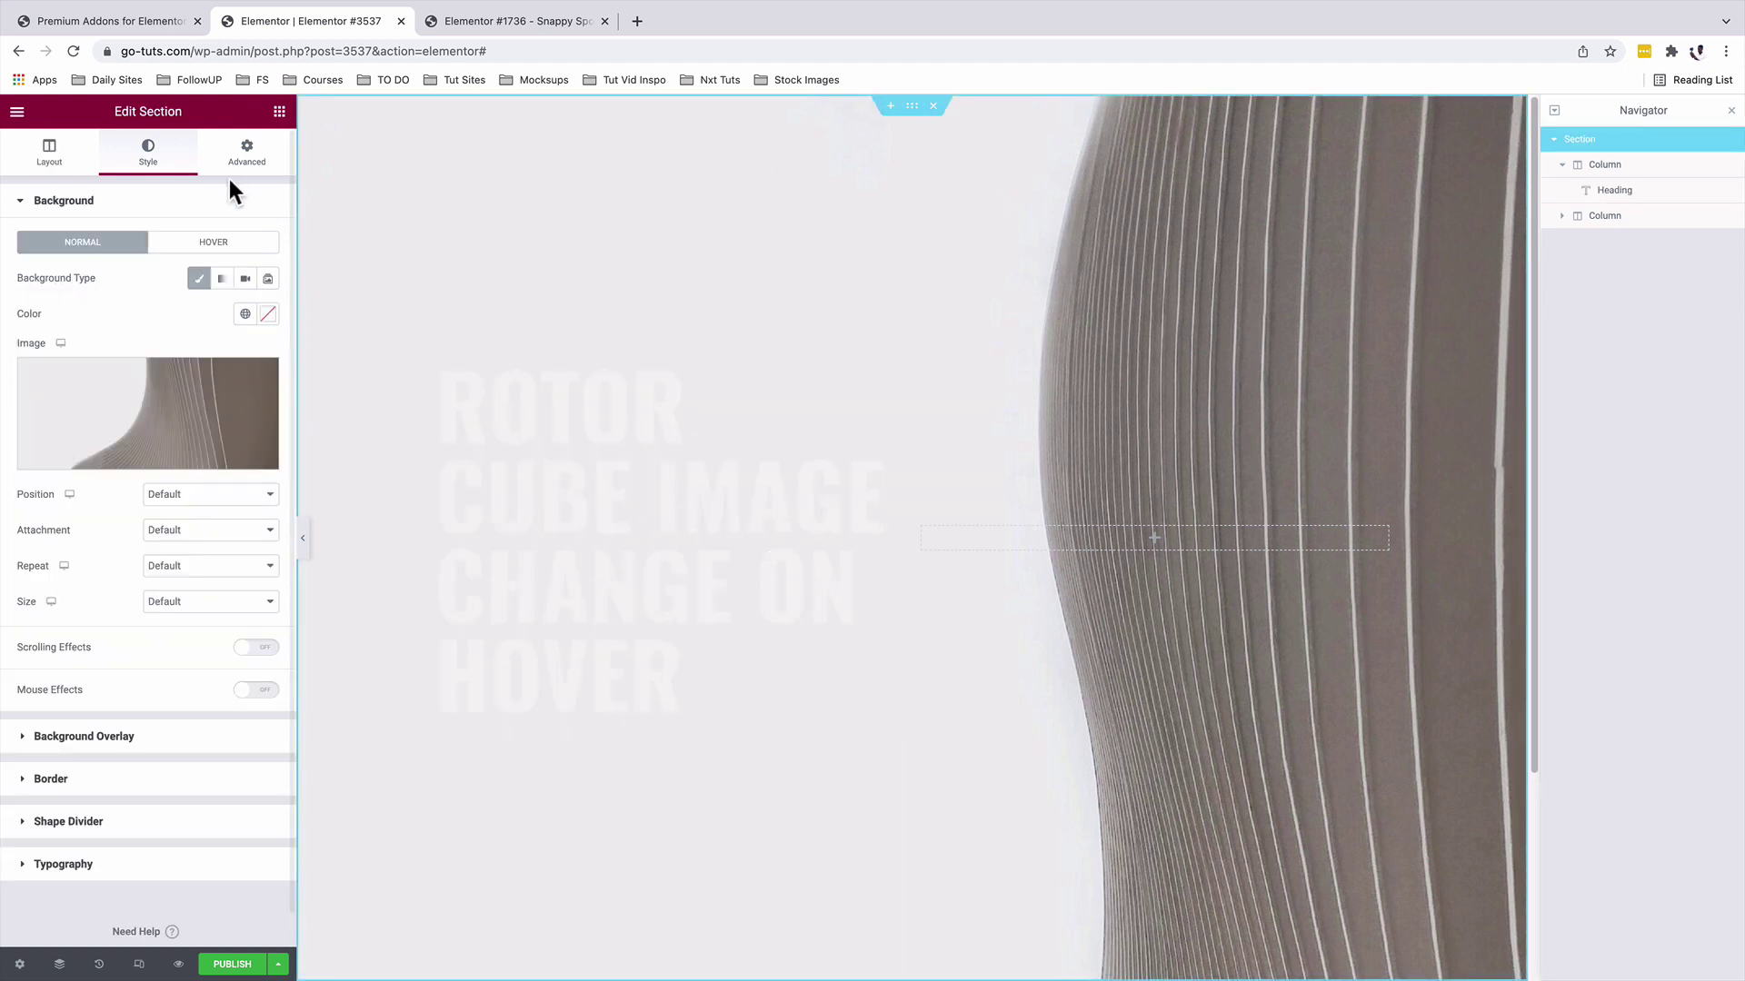
left_click(107, 741)
left_click(244, 321)
left_click(267, 355)
left_click(86, 537)
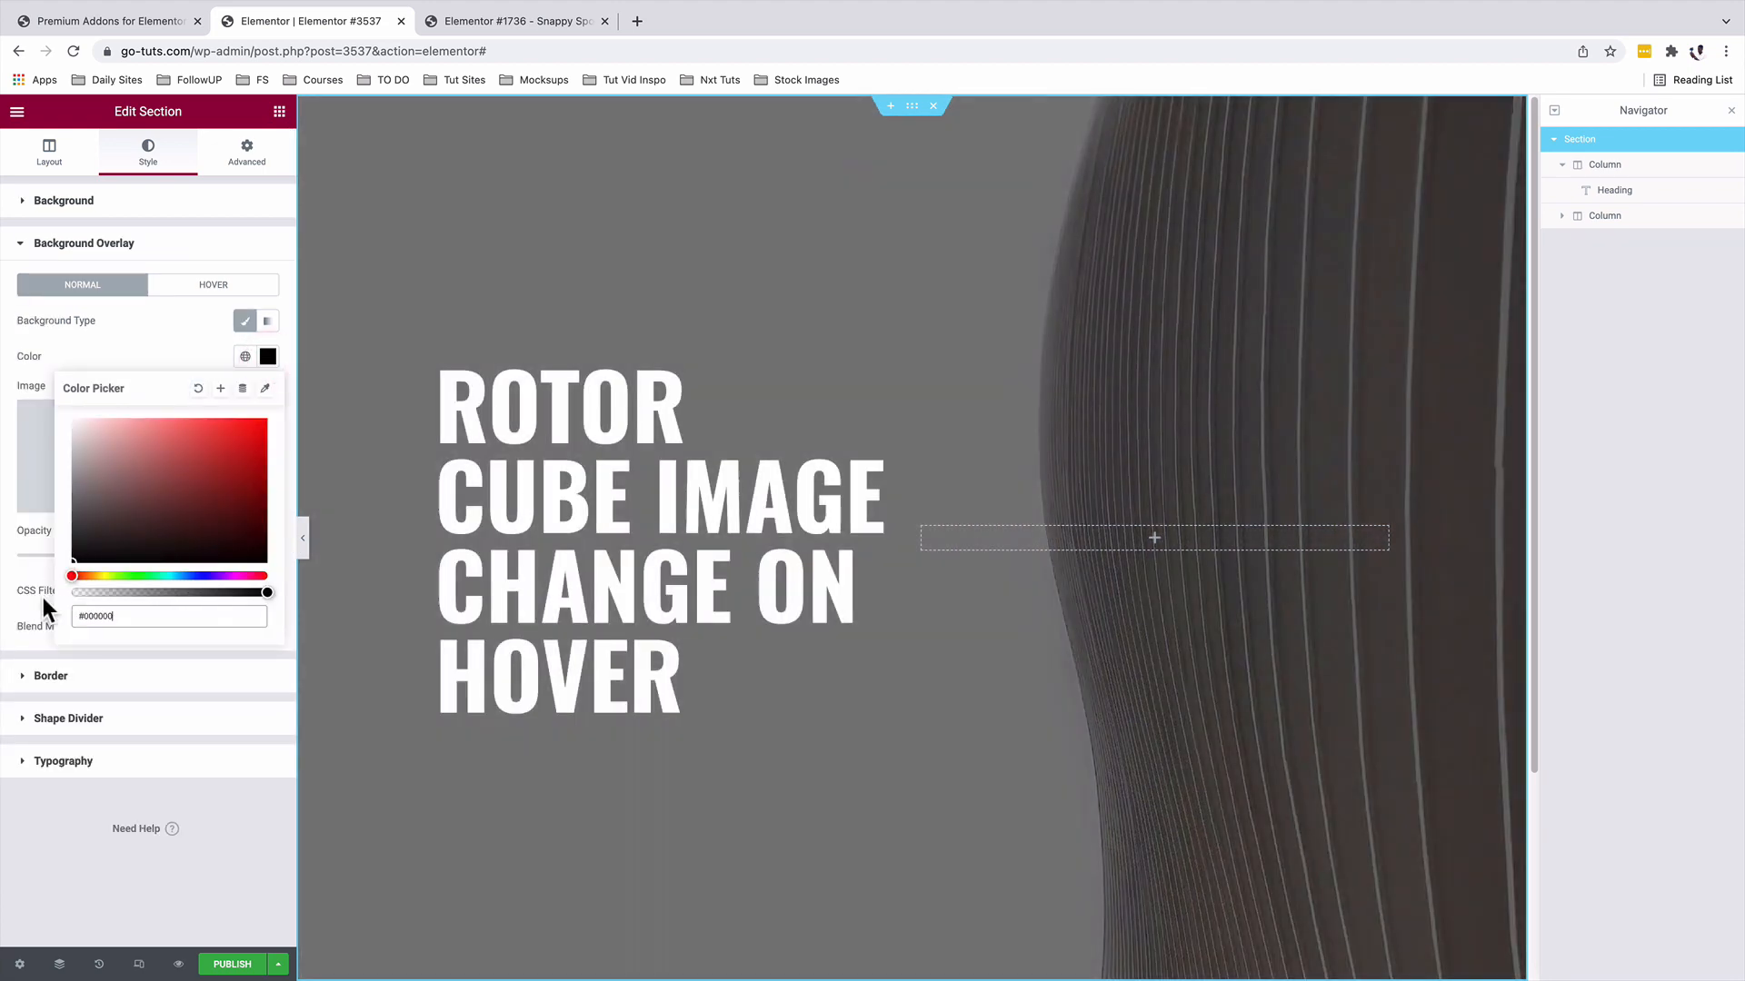
left_click(109, 337)
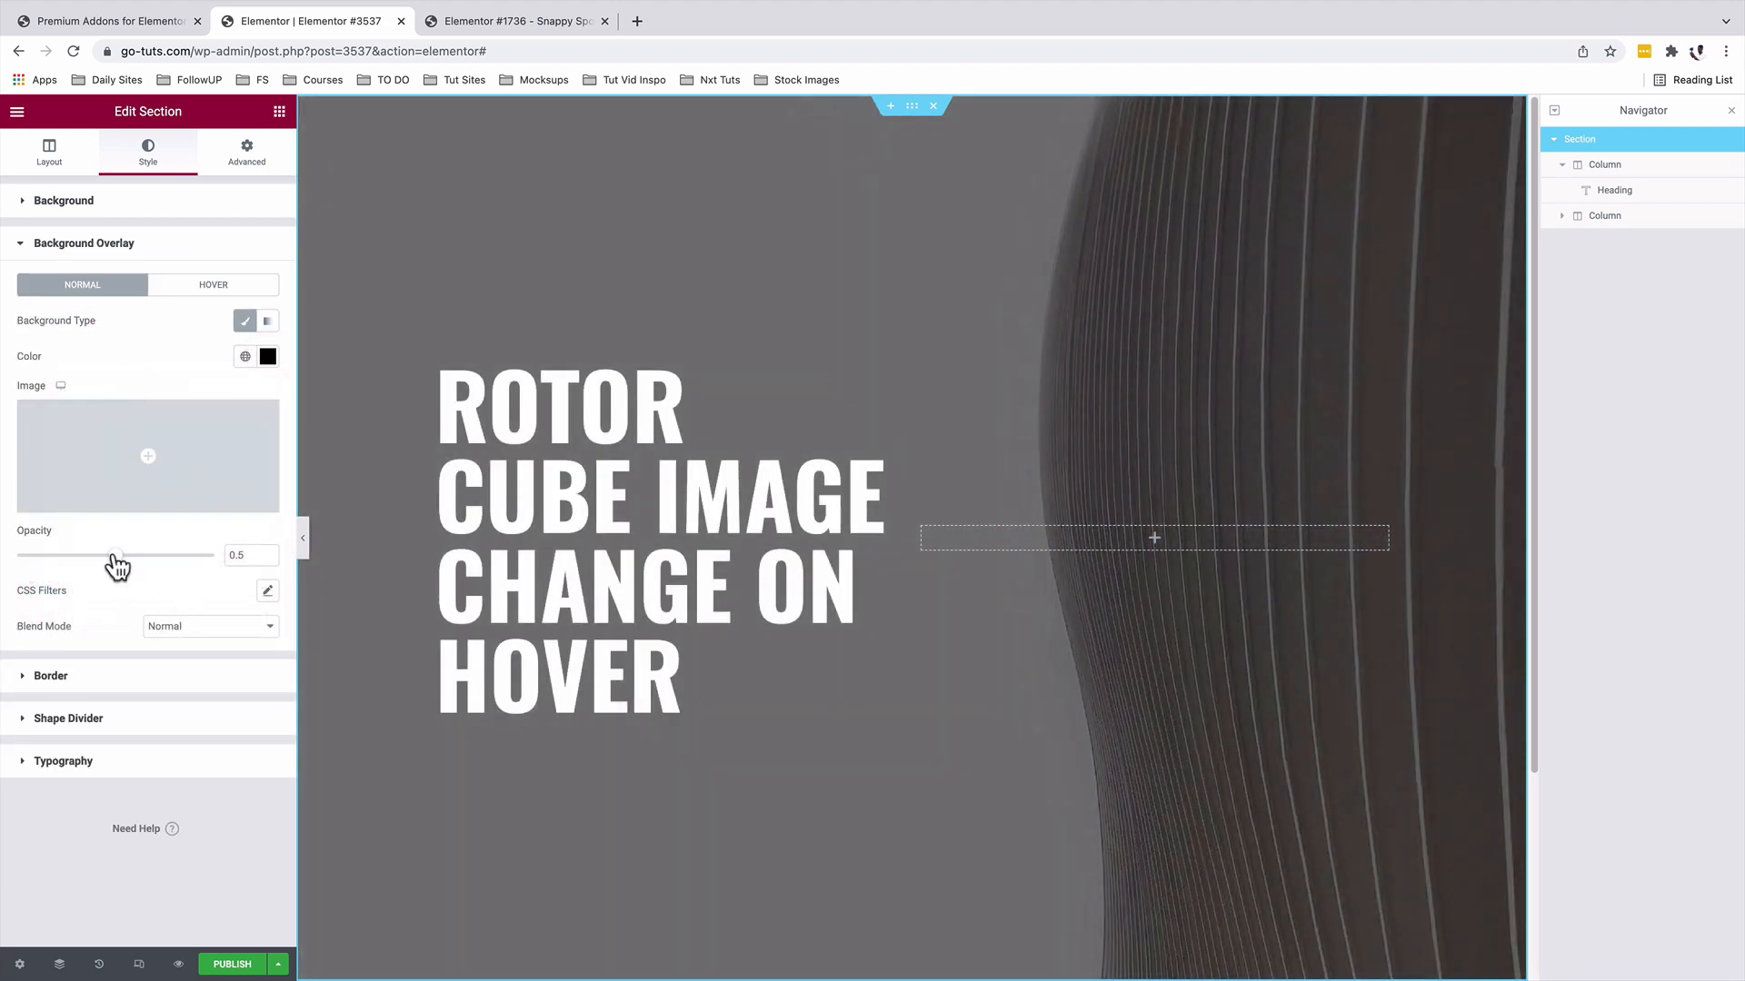
left_click_drag(112, 556, 153, 570)
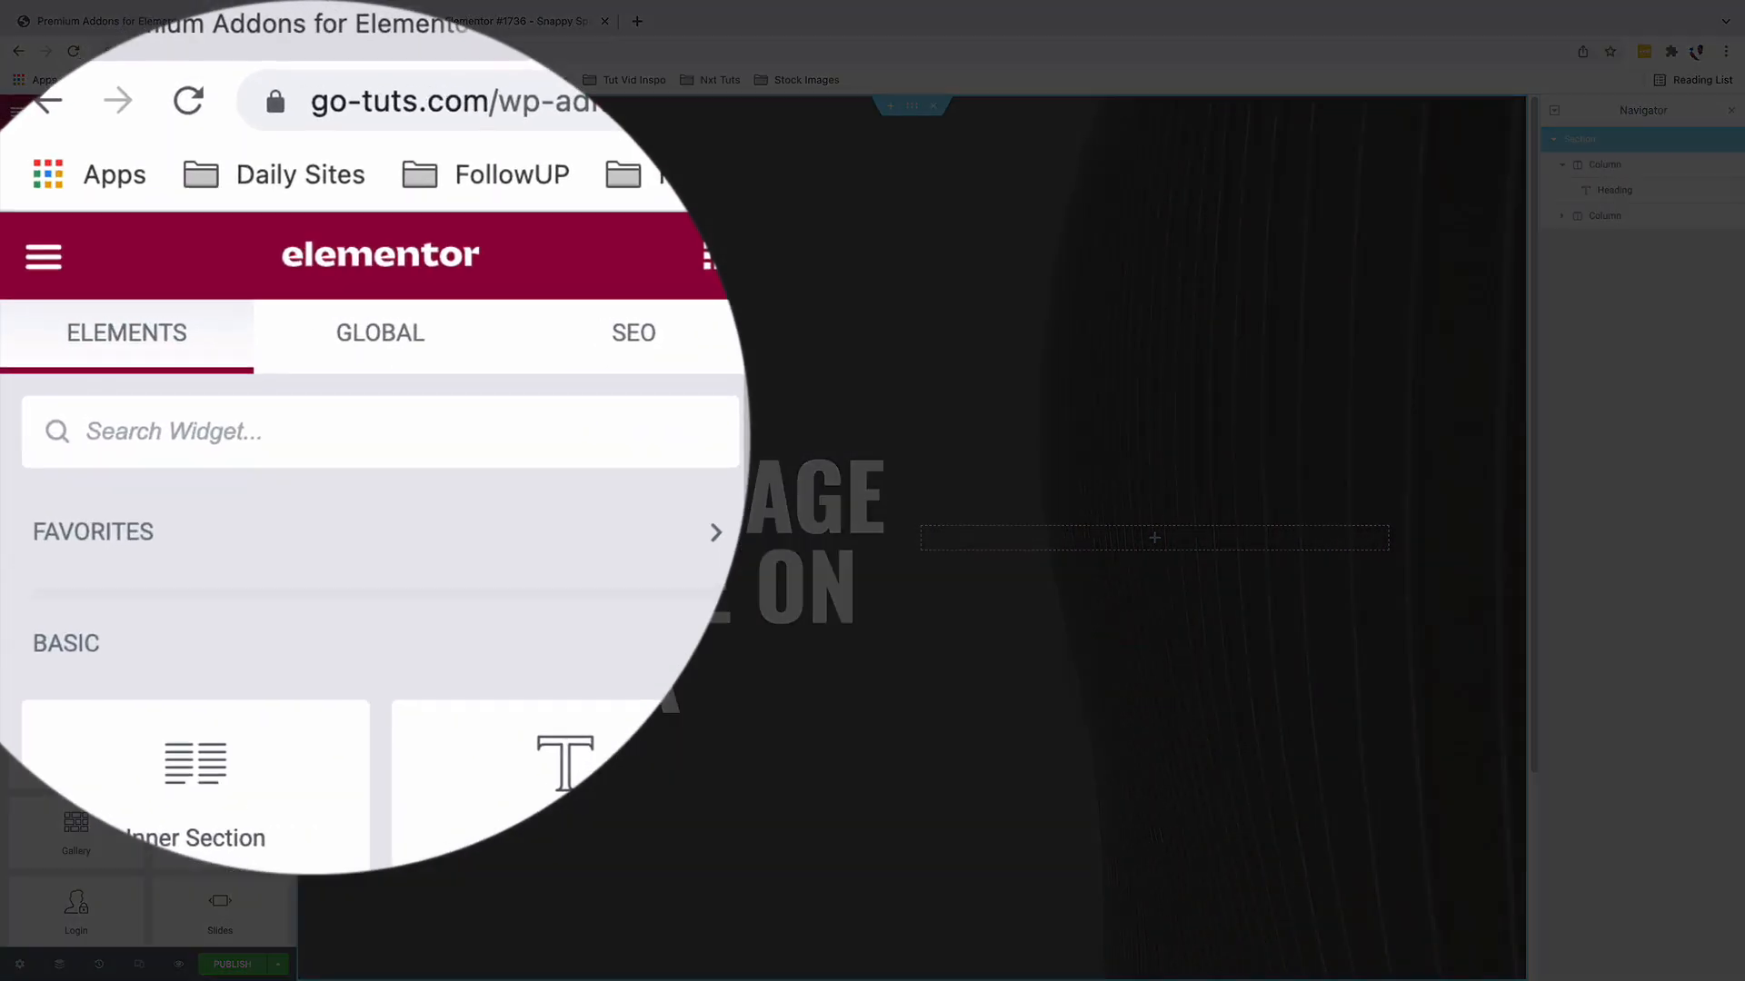
type("iho")
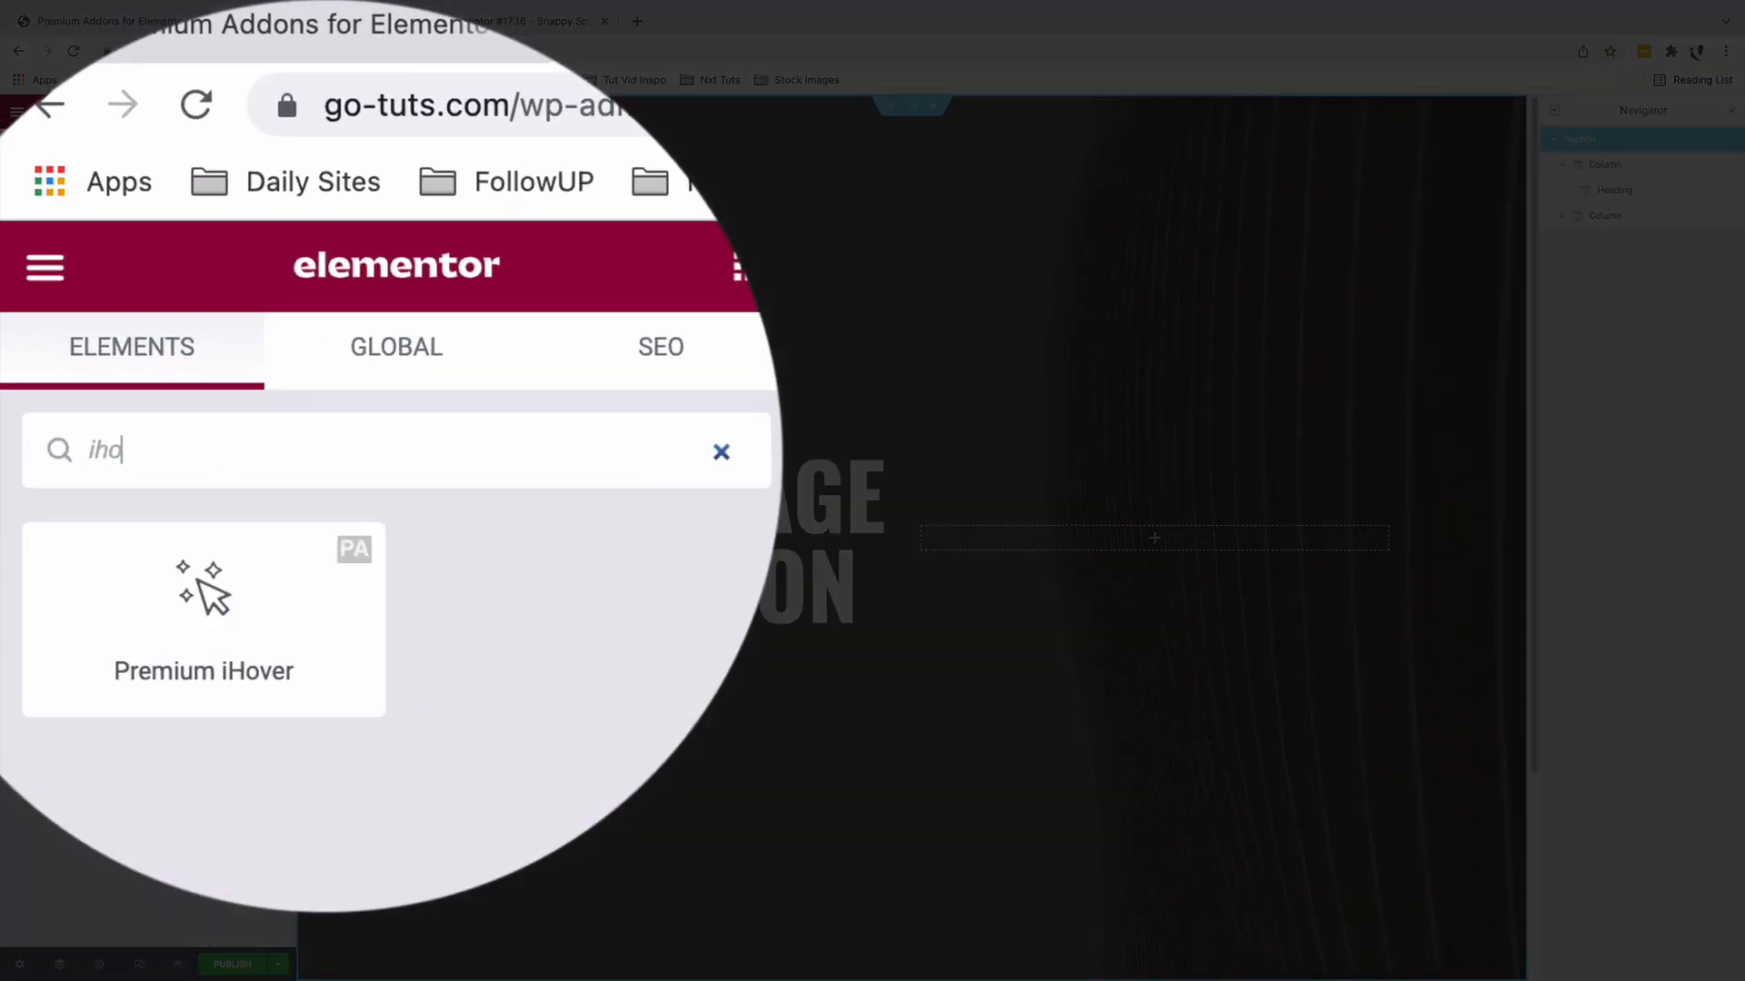
- Drag the Premium iHover widget into the right column beside the heading
left_click_drag(196, 460, 1132, 545)
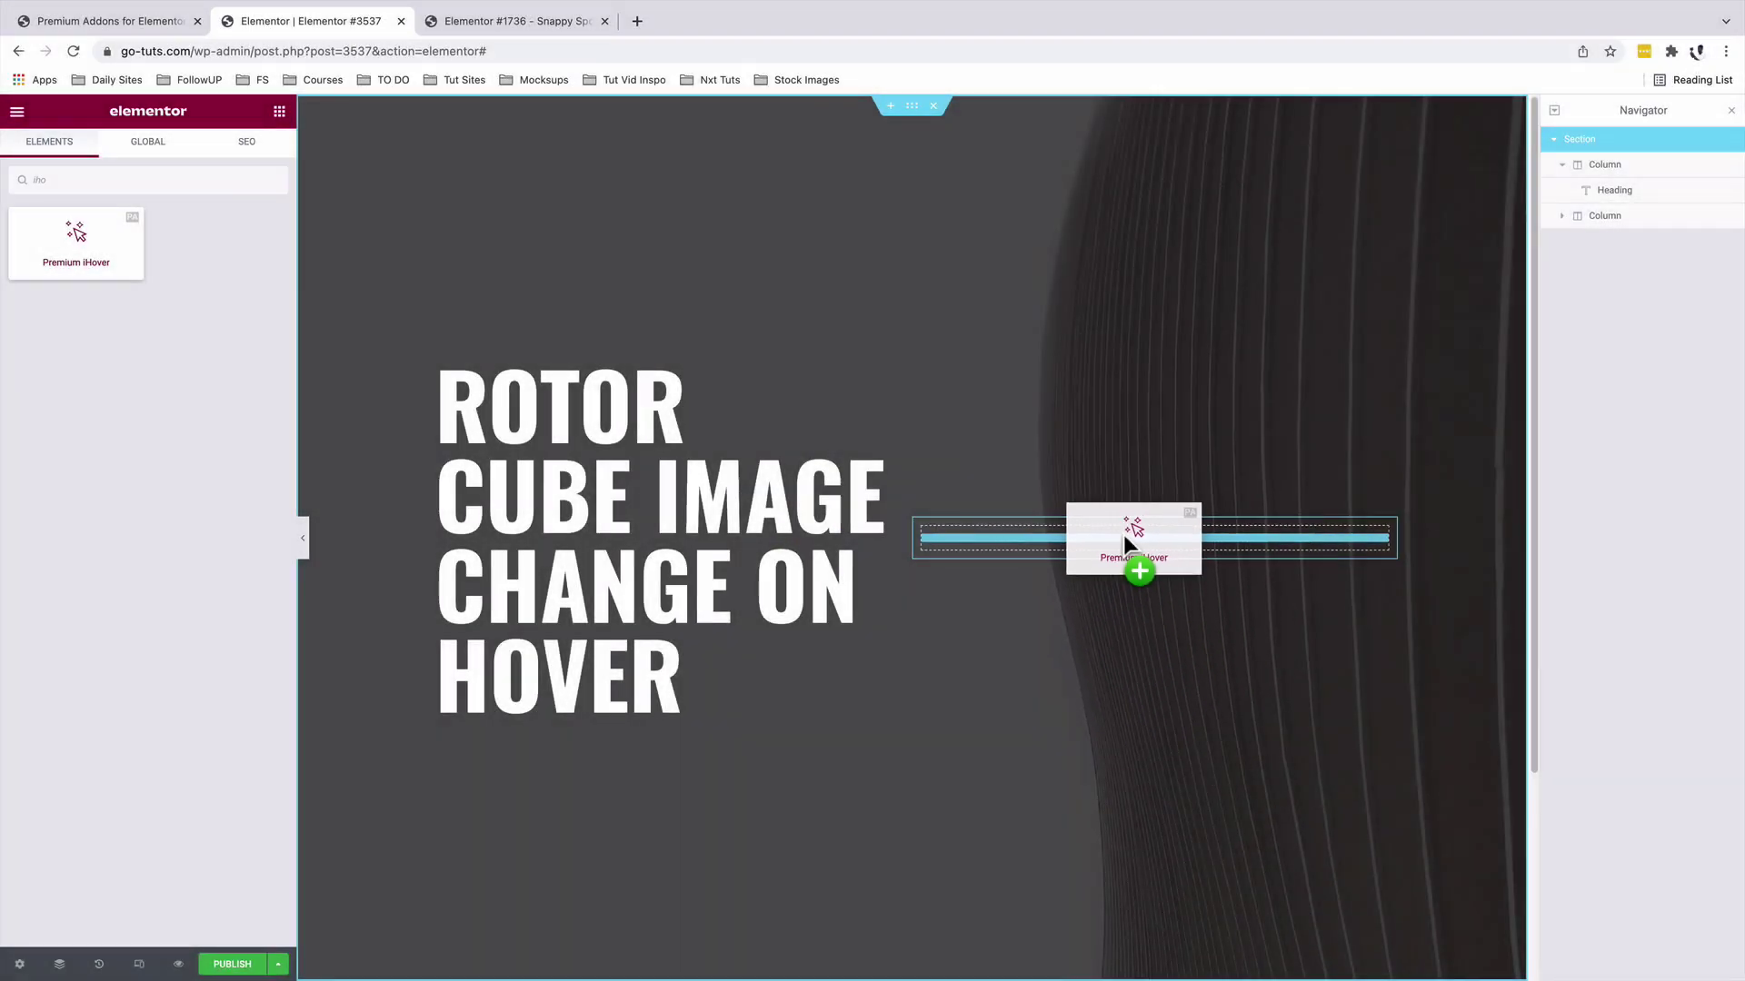
left_click_drag(1124, 534, 1125, 535)
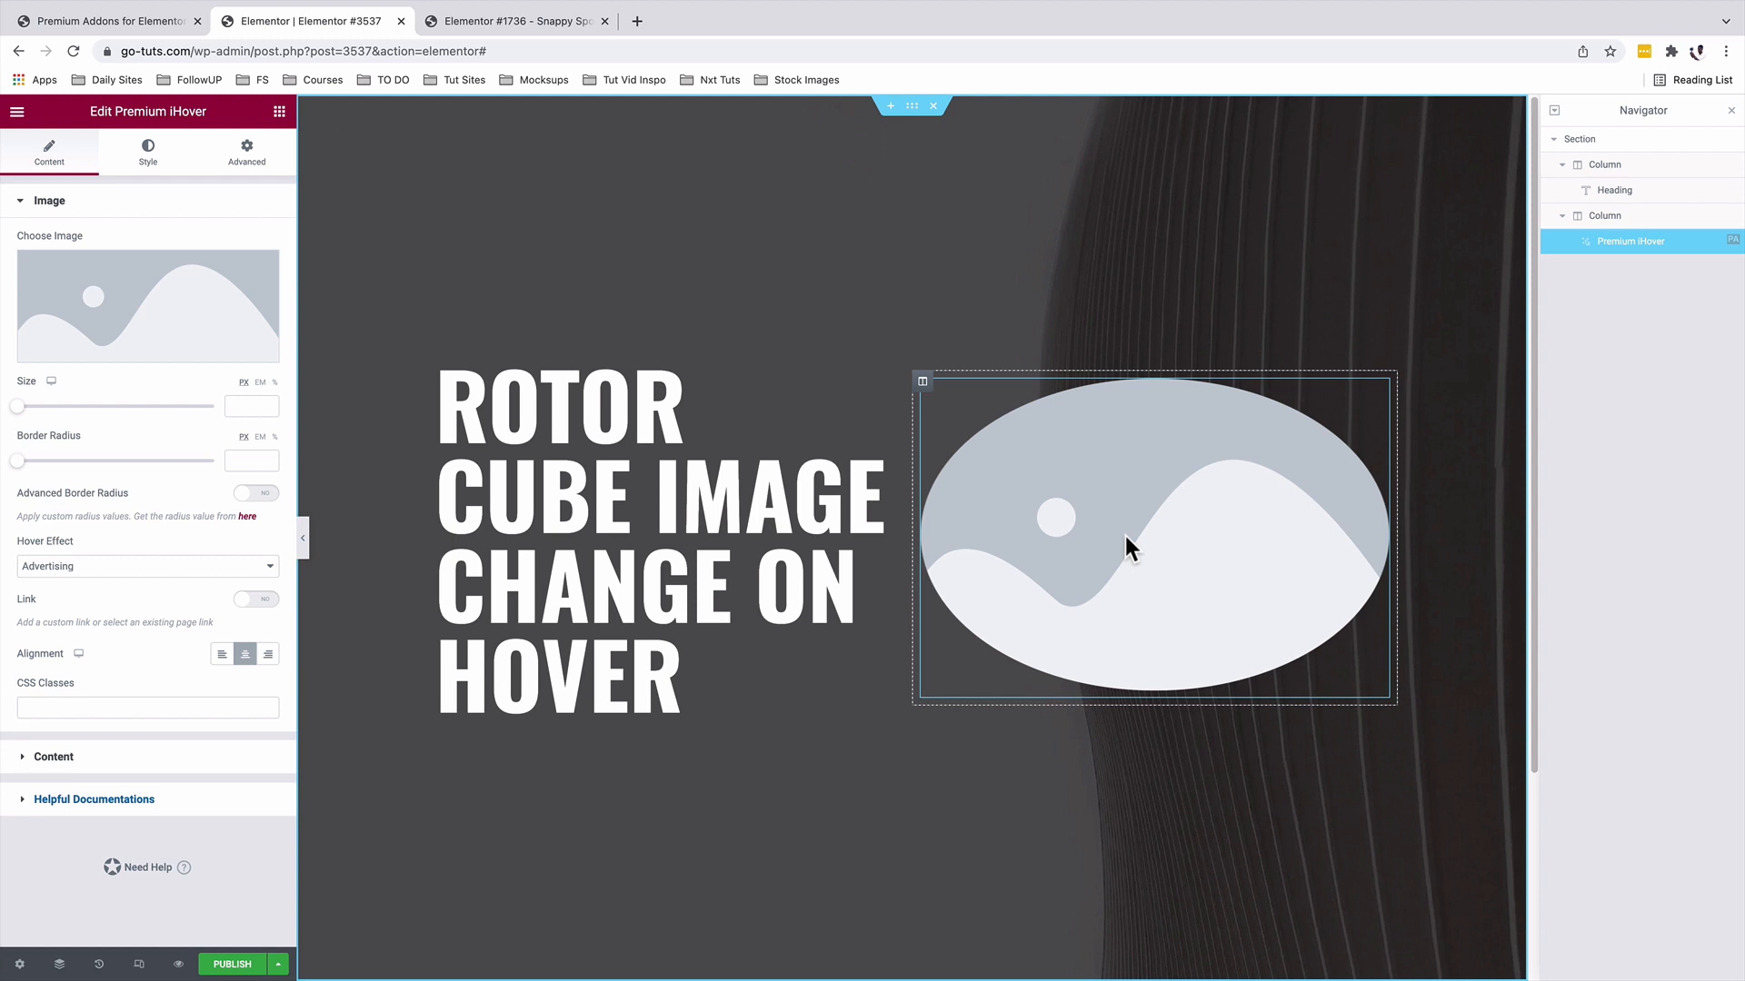
- Replace the iHover default image with the white smartwatch from the Media Library
left_click(261, 265)
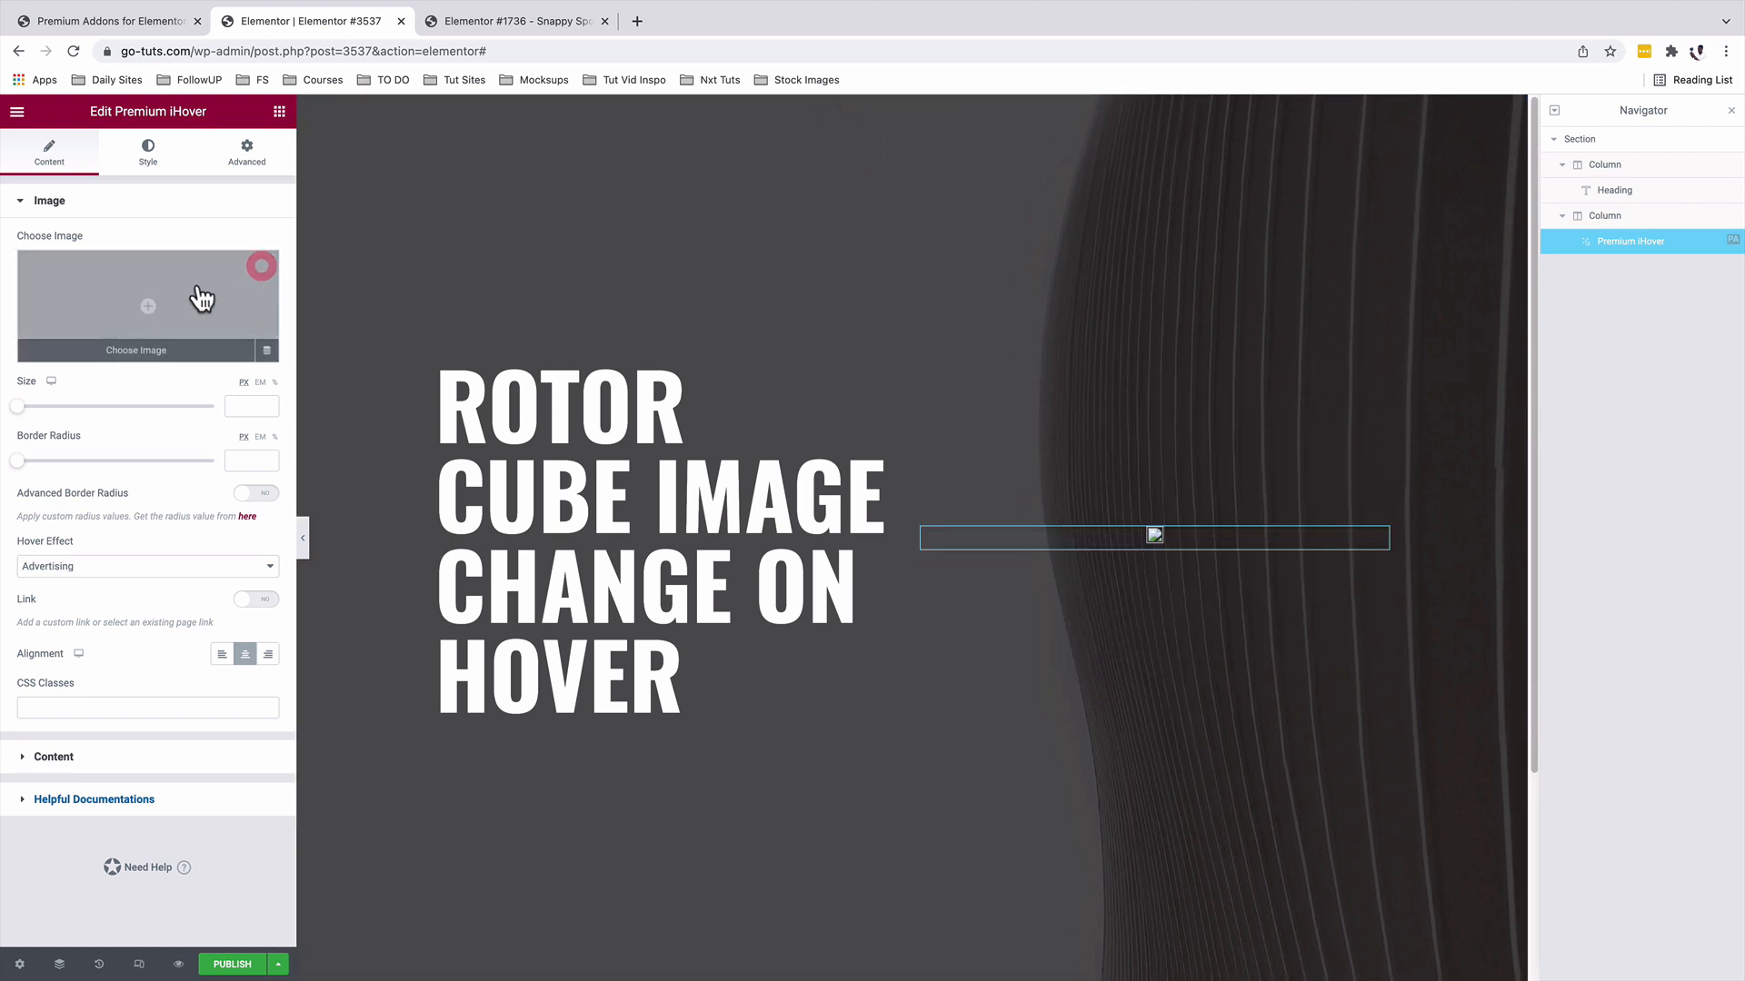
left_click(201, 297)
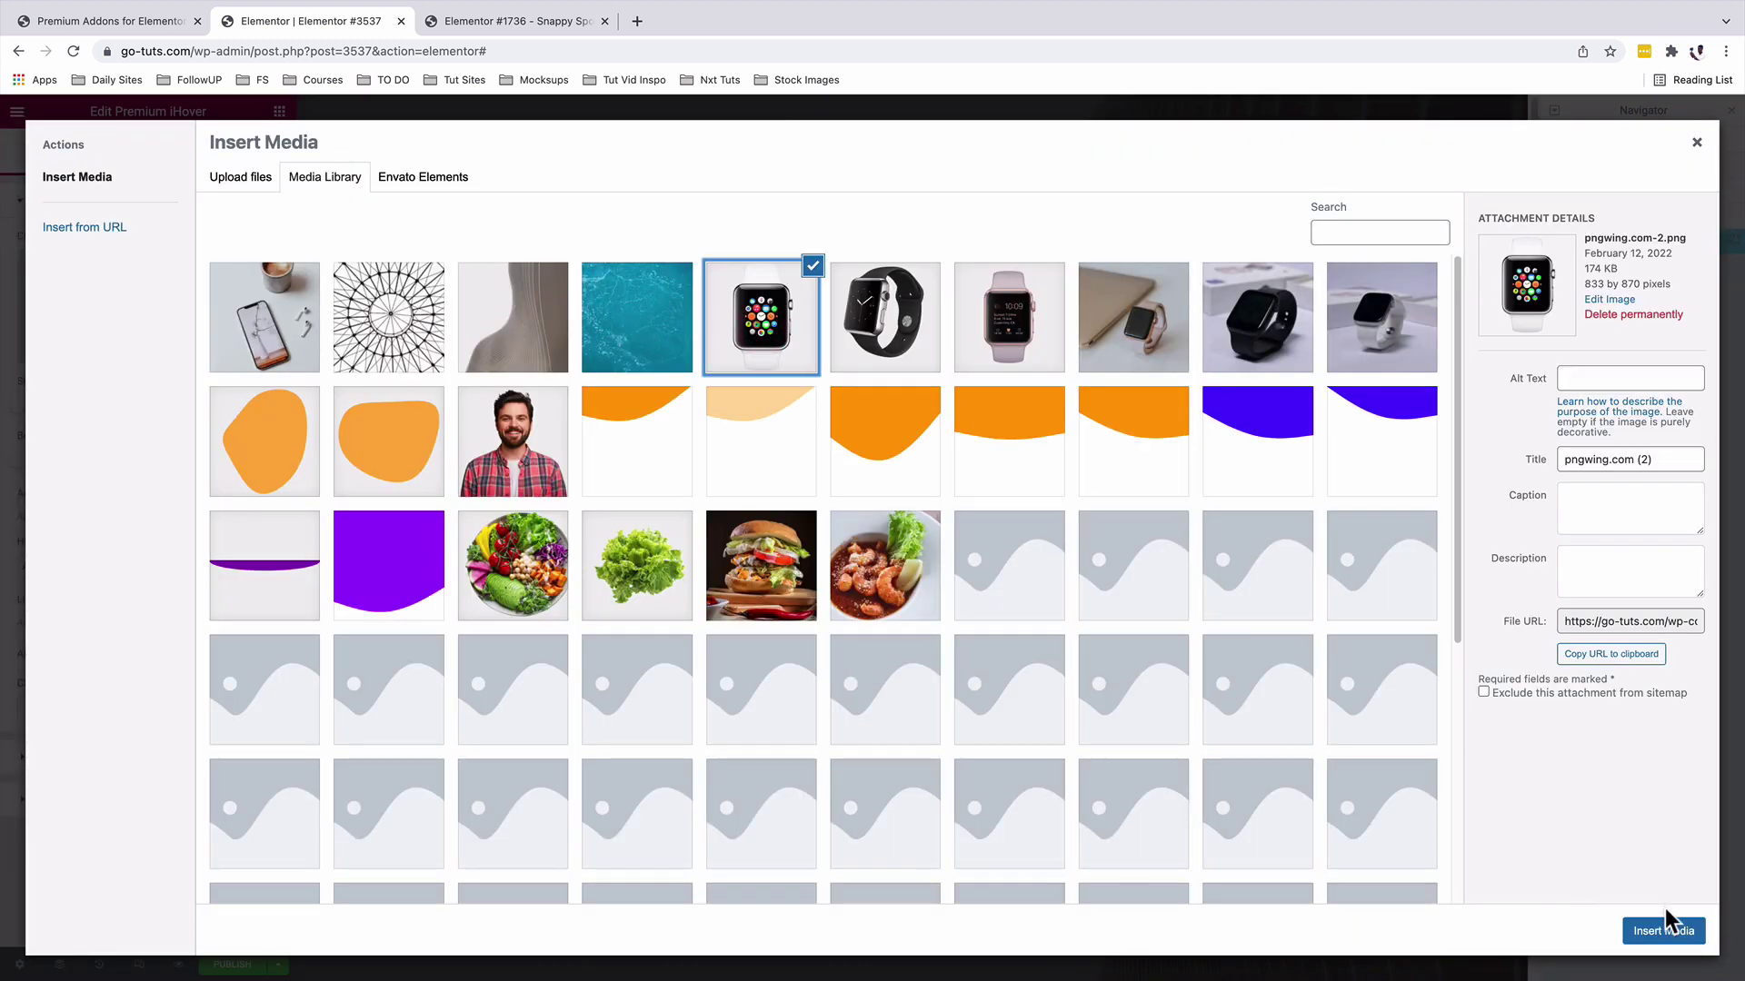
left_click(1664, 927)
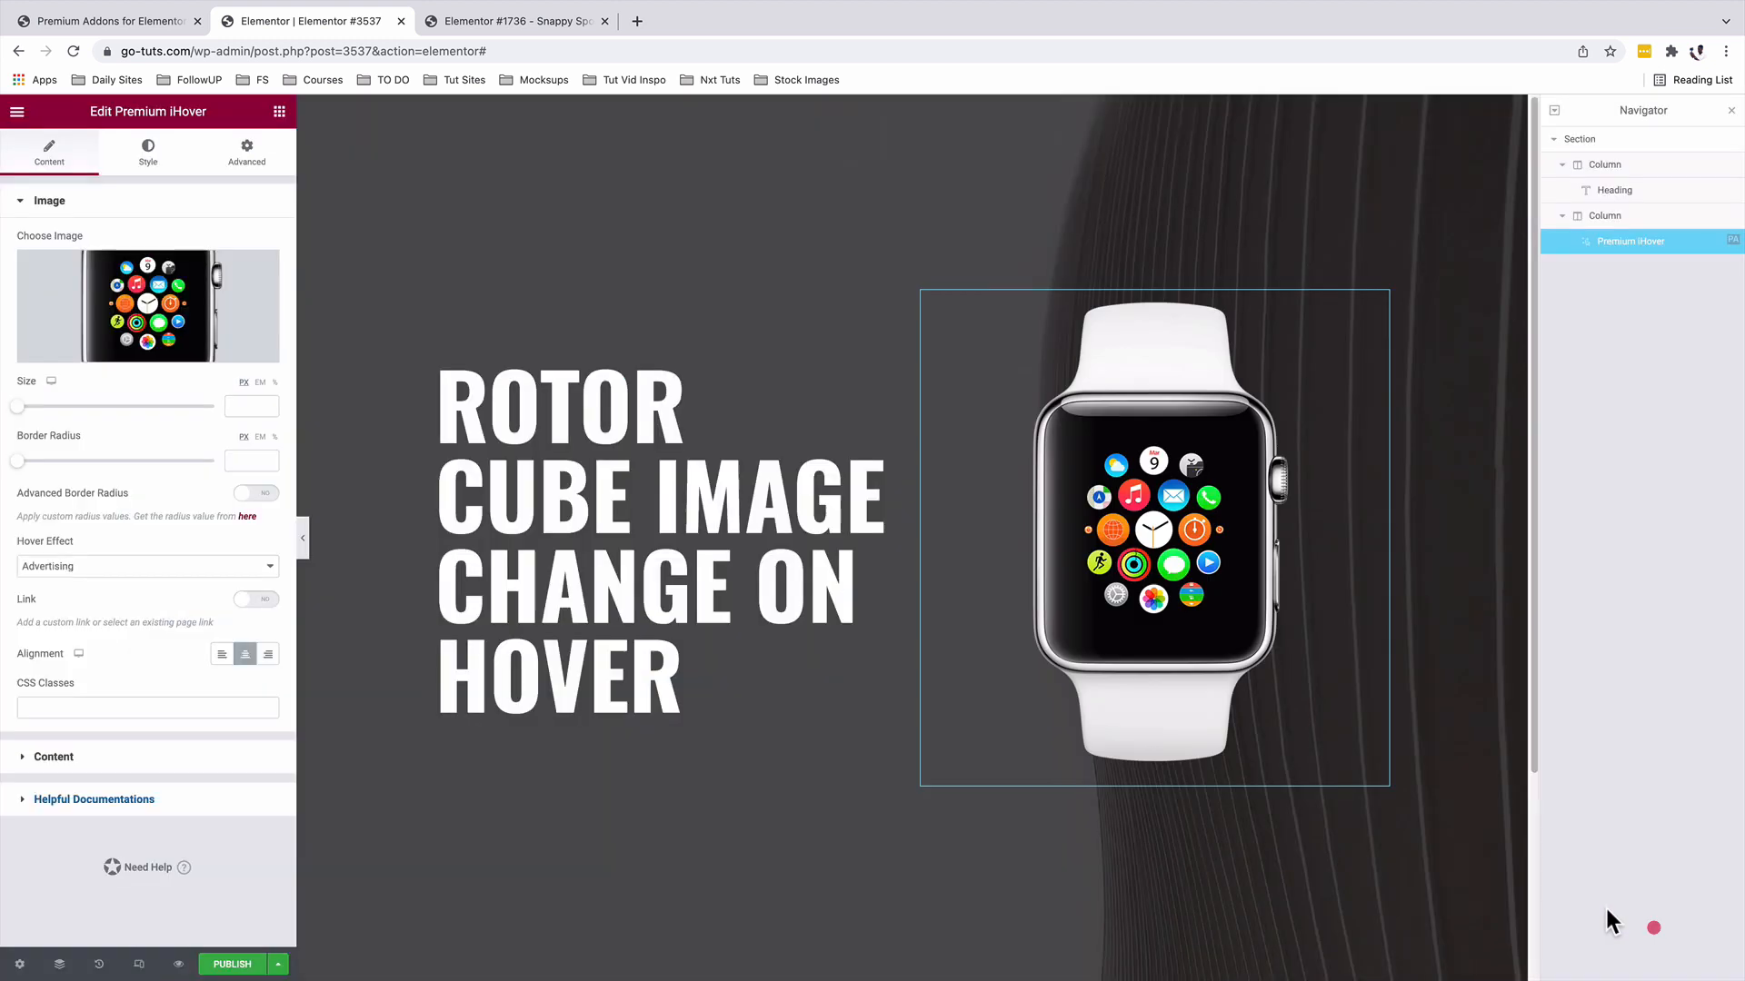
mouse_move(1155, 539)
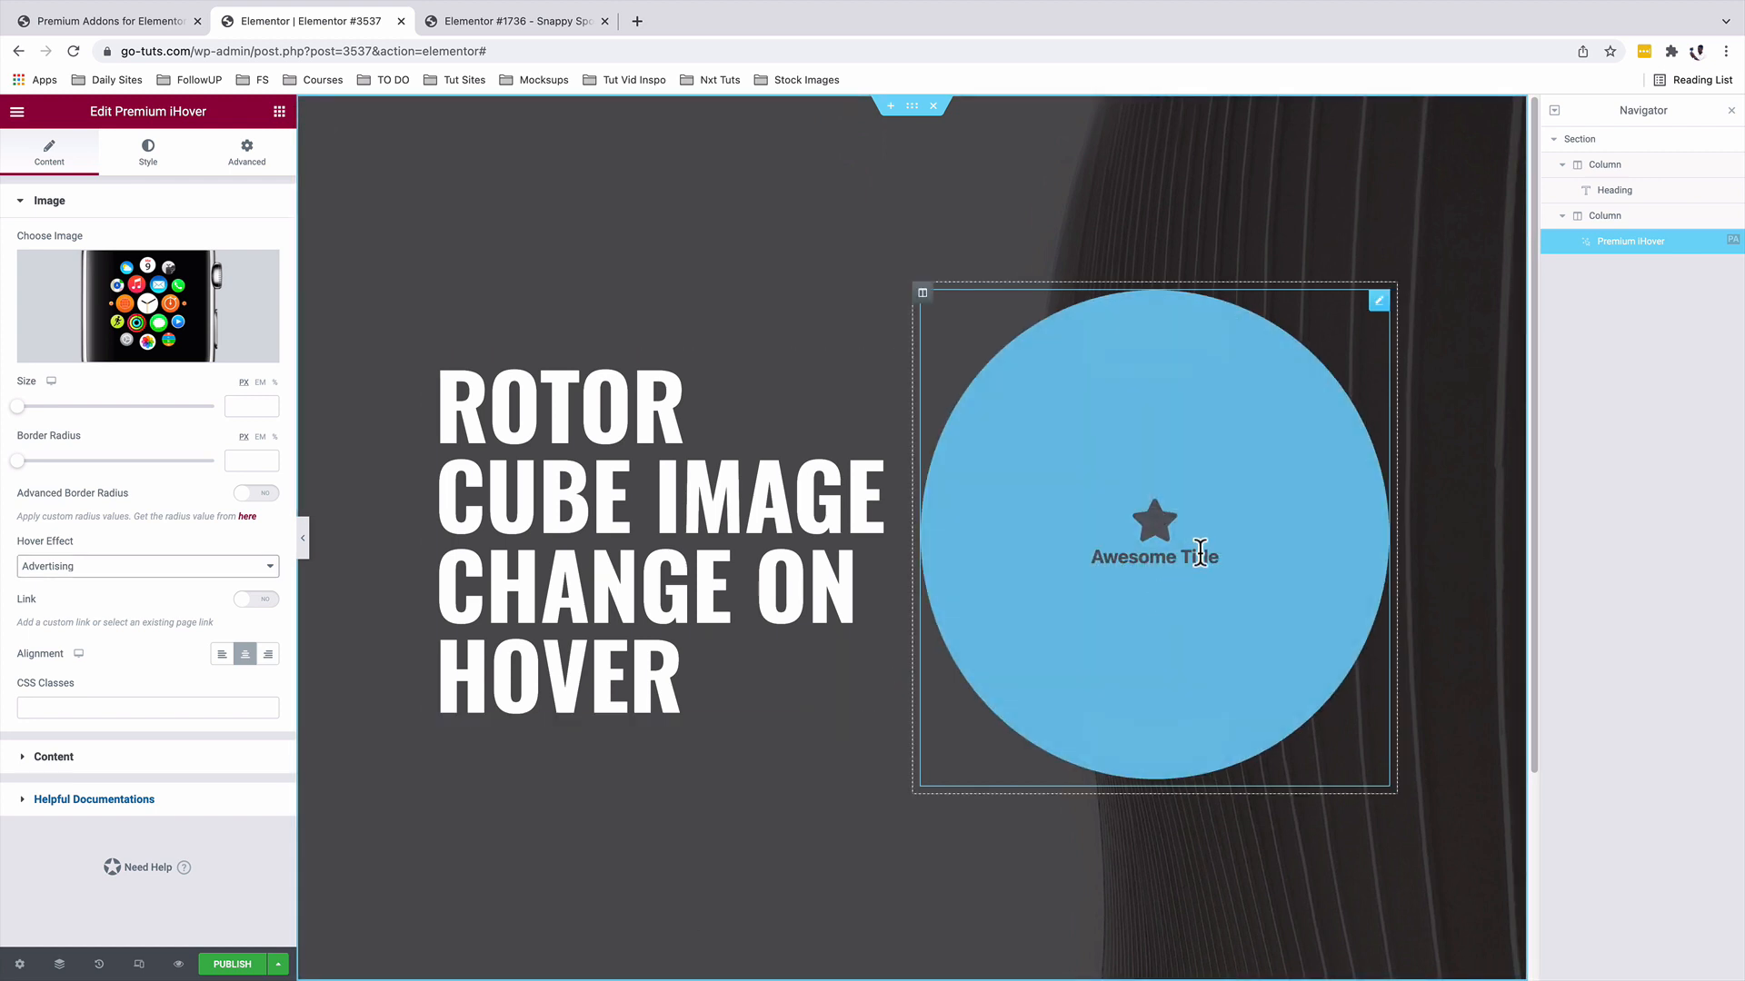
left_click(72, 758)
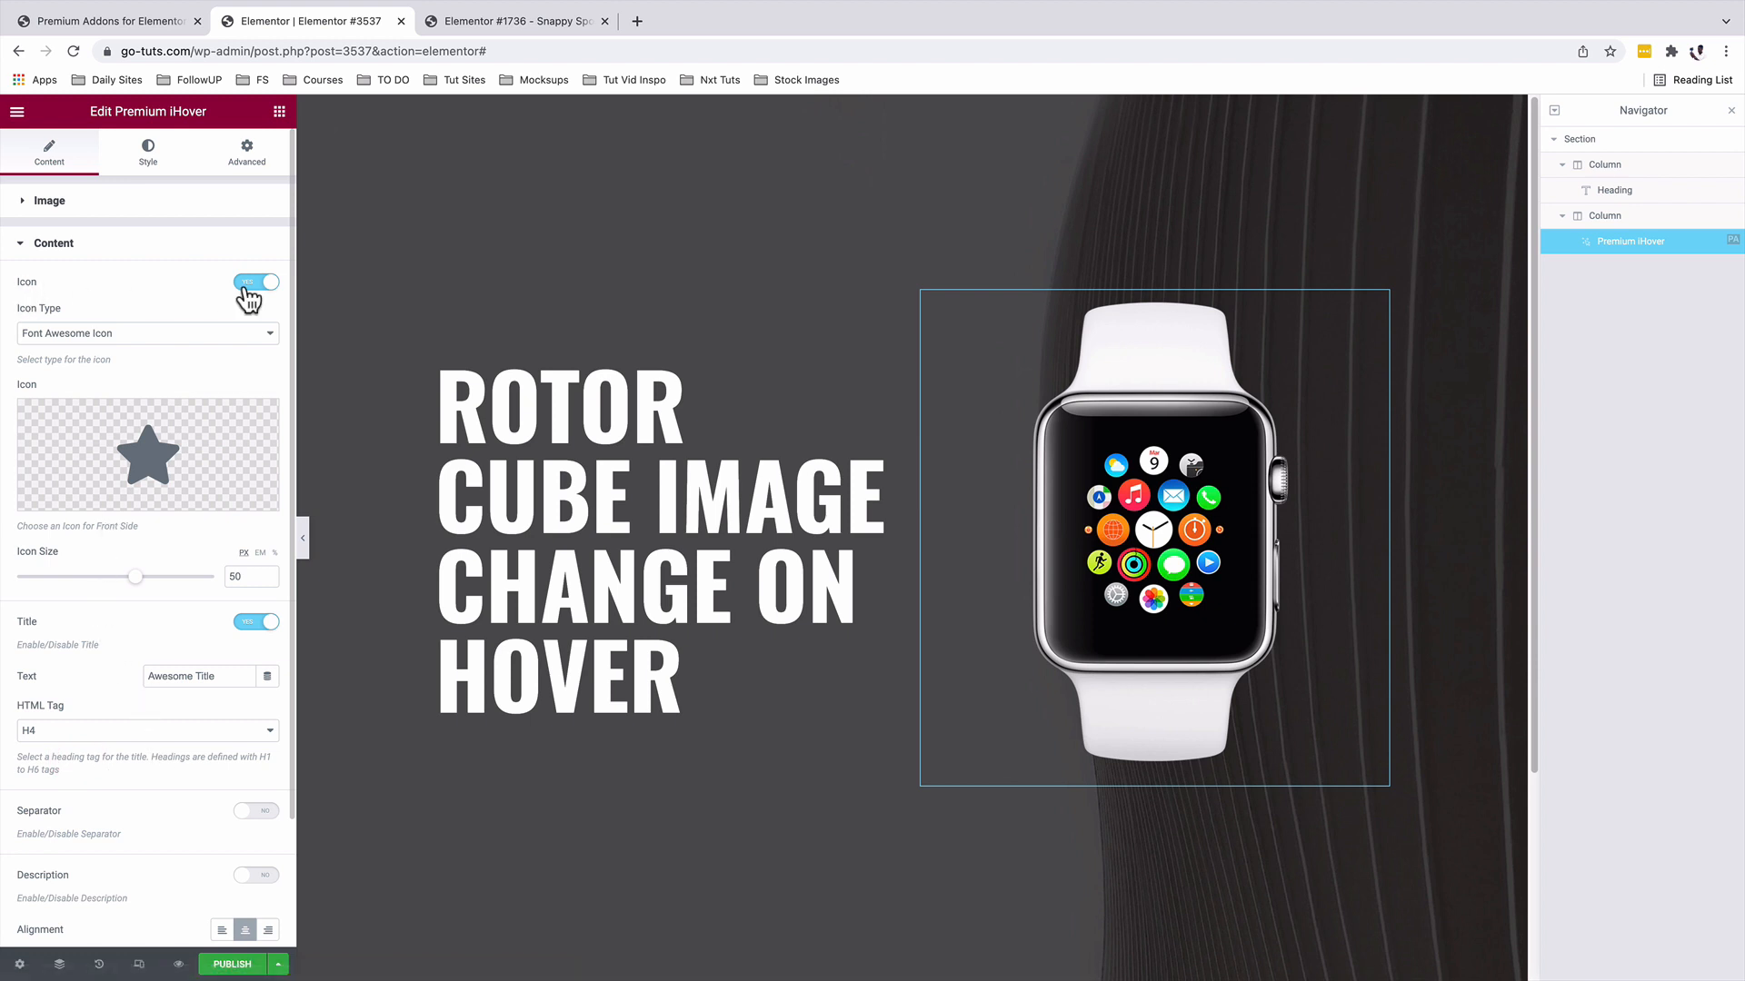
- Set the hover icon type to Image with the rose-gold watch at size 100 and turn the title off
left_click(85, 342)
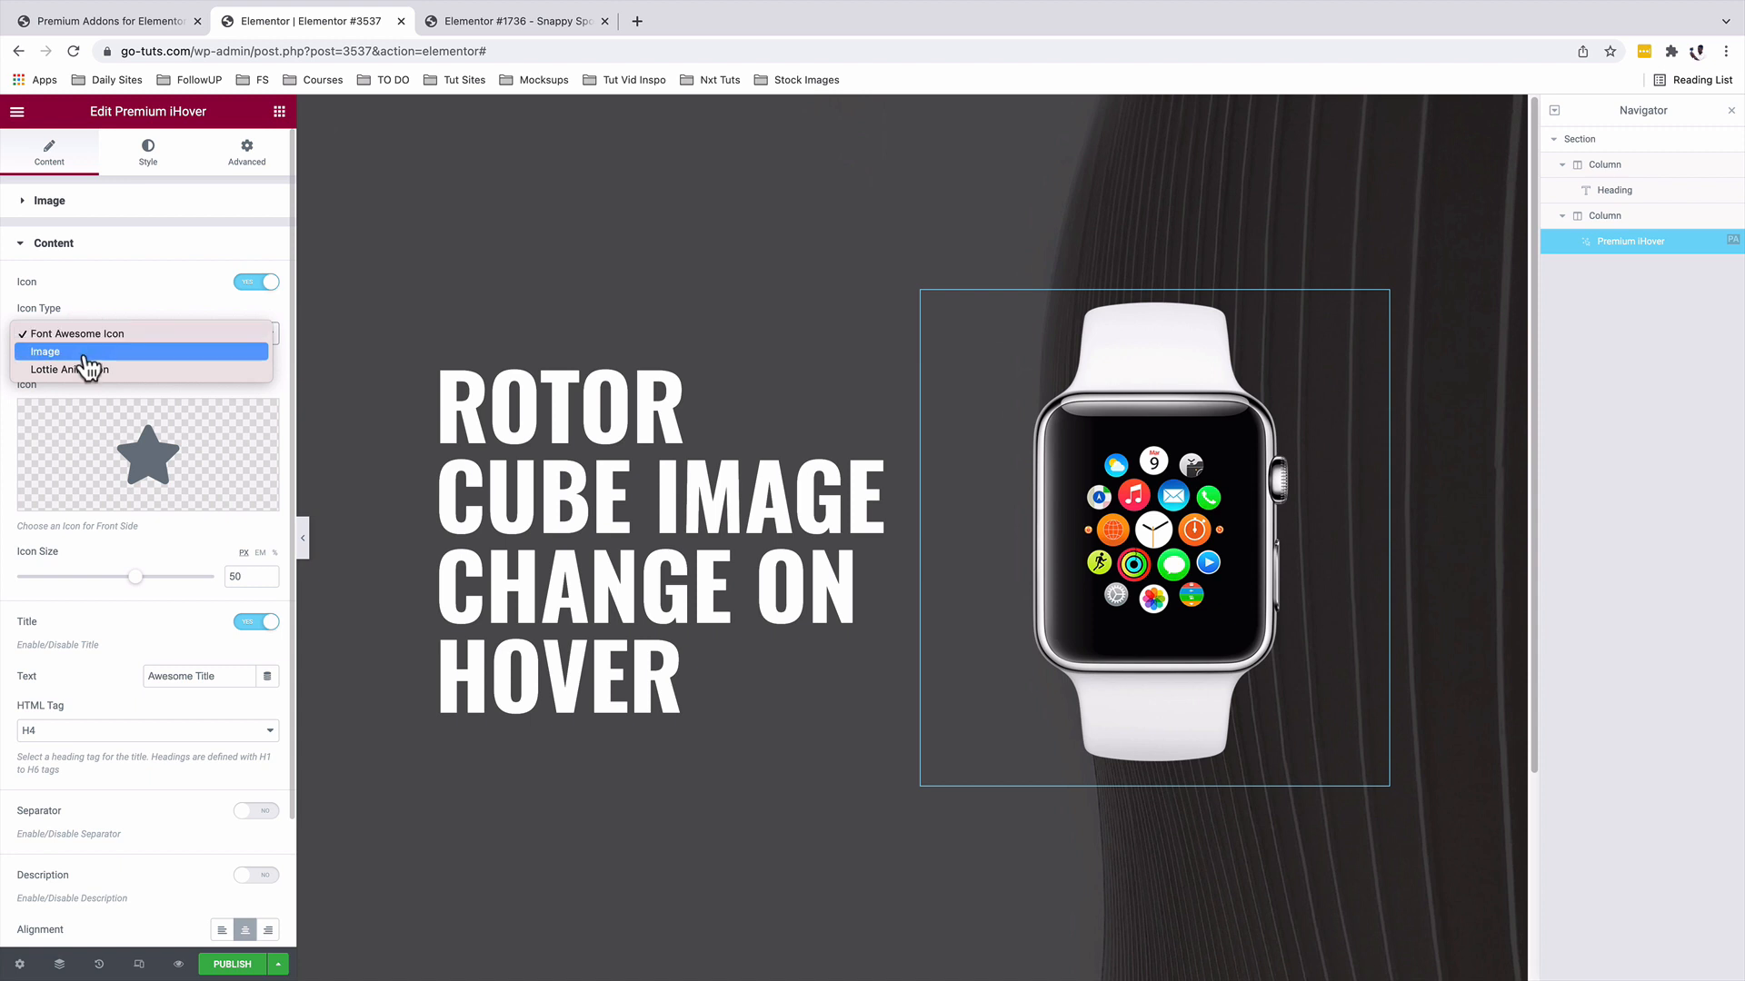
left_click(85, 353)
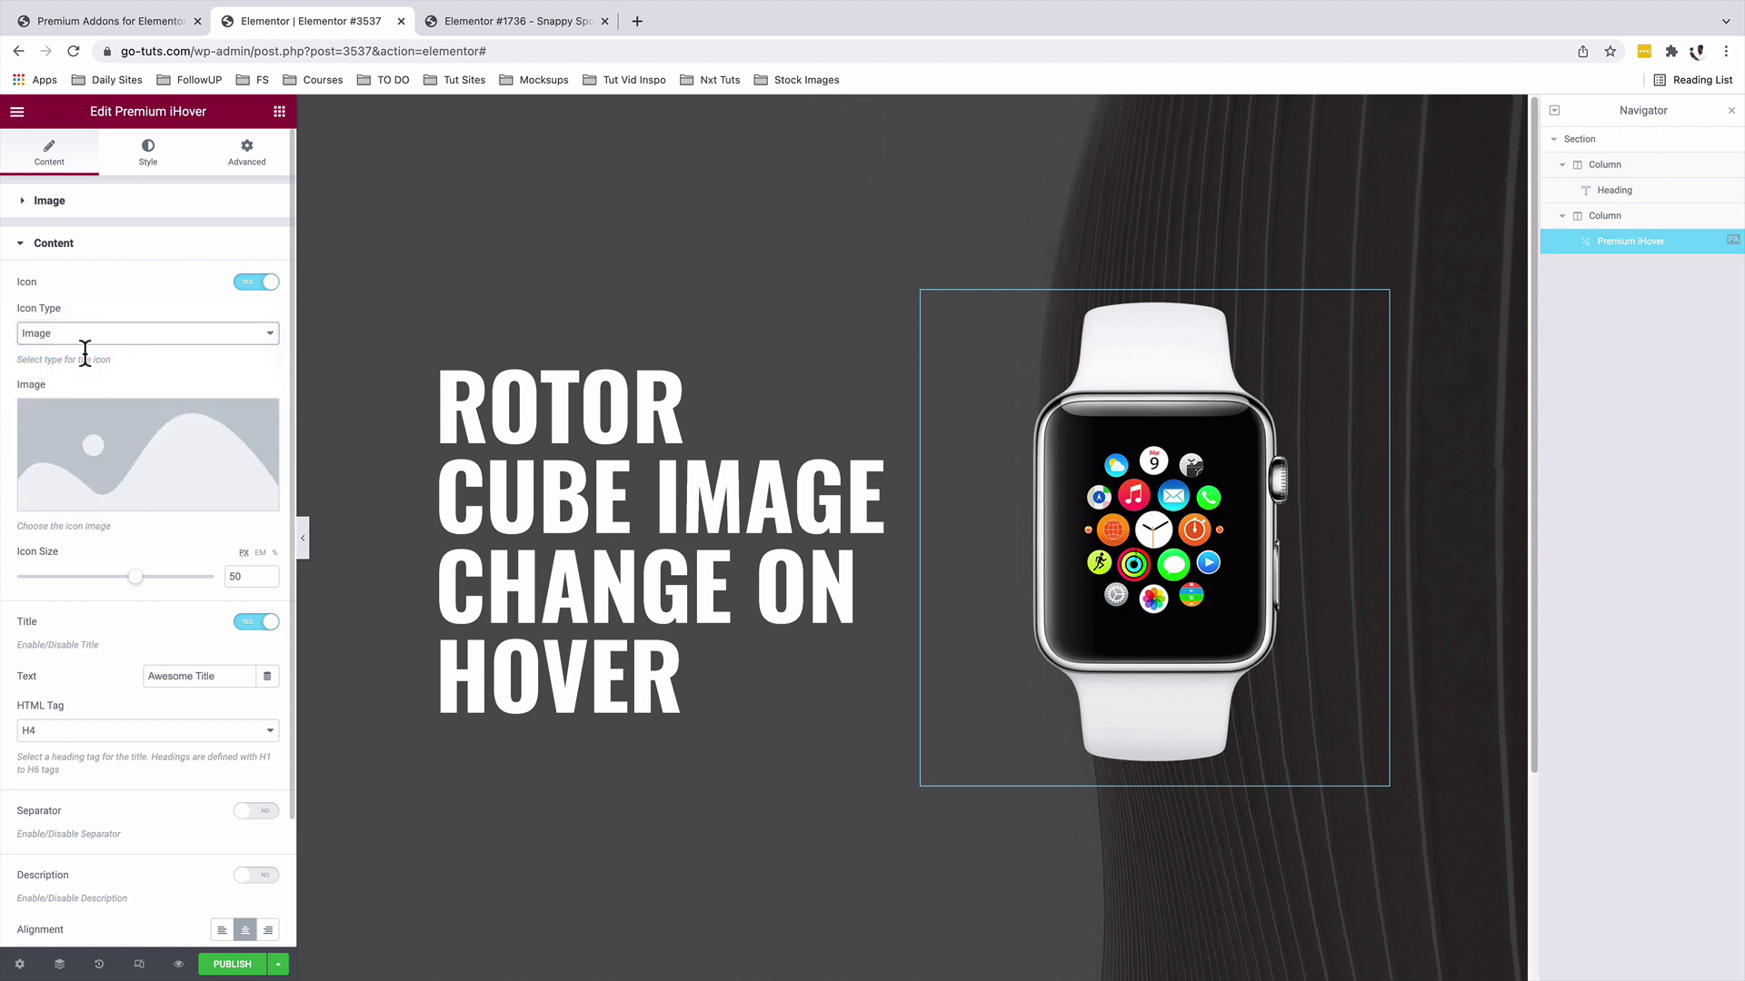
left_click(135, 438)
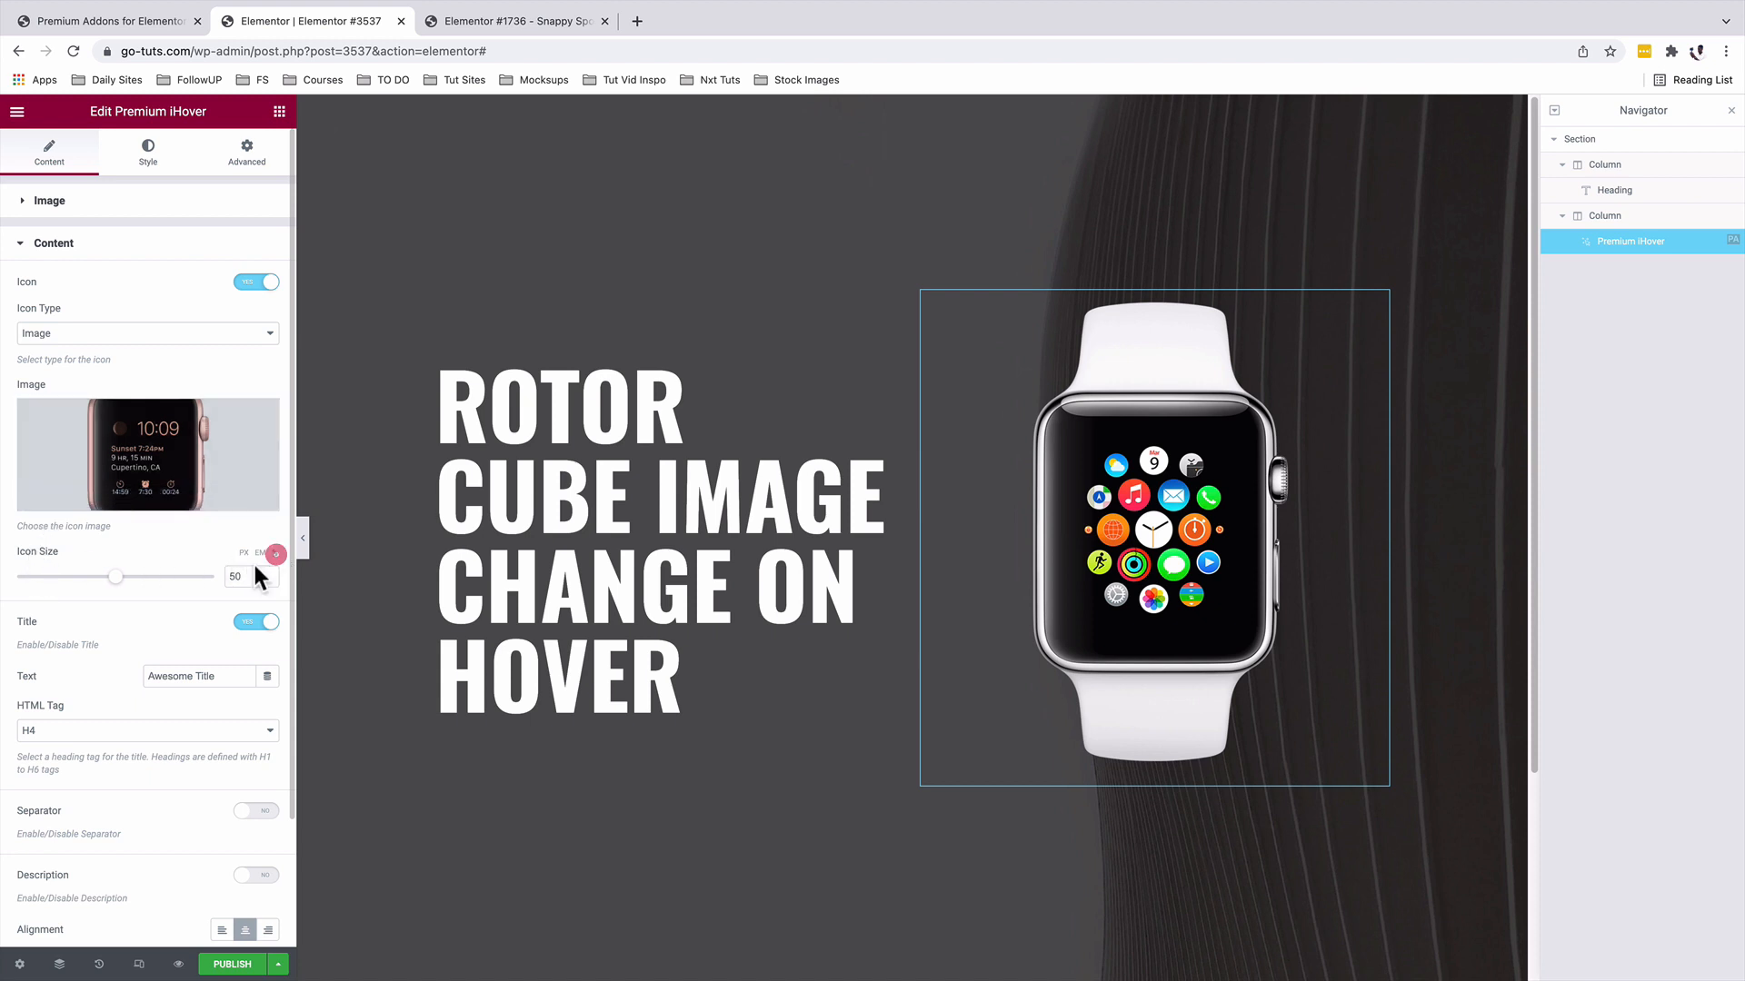
left_click_drag(115, 577, 213, 578)
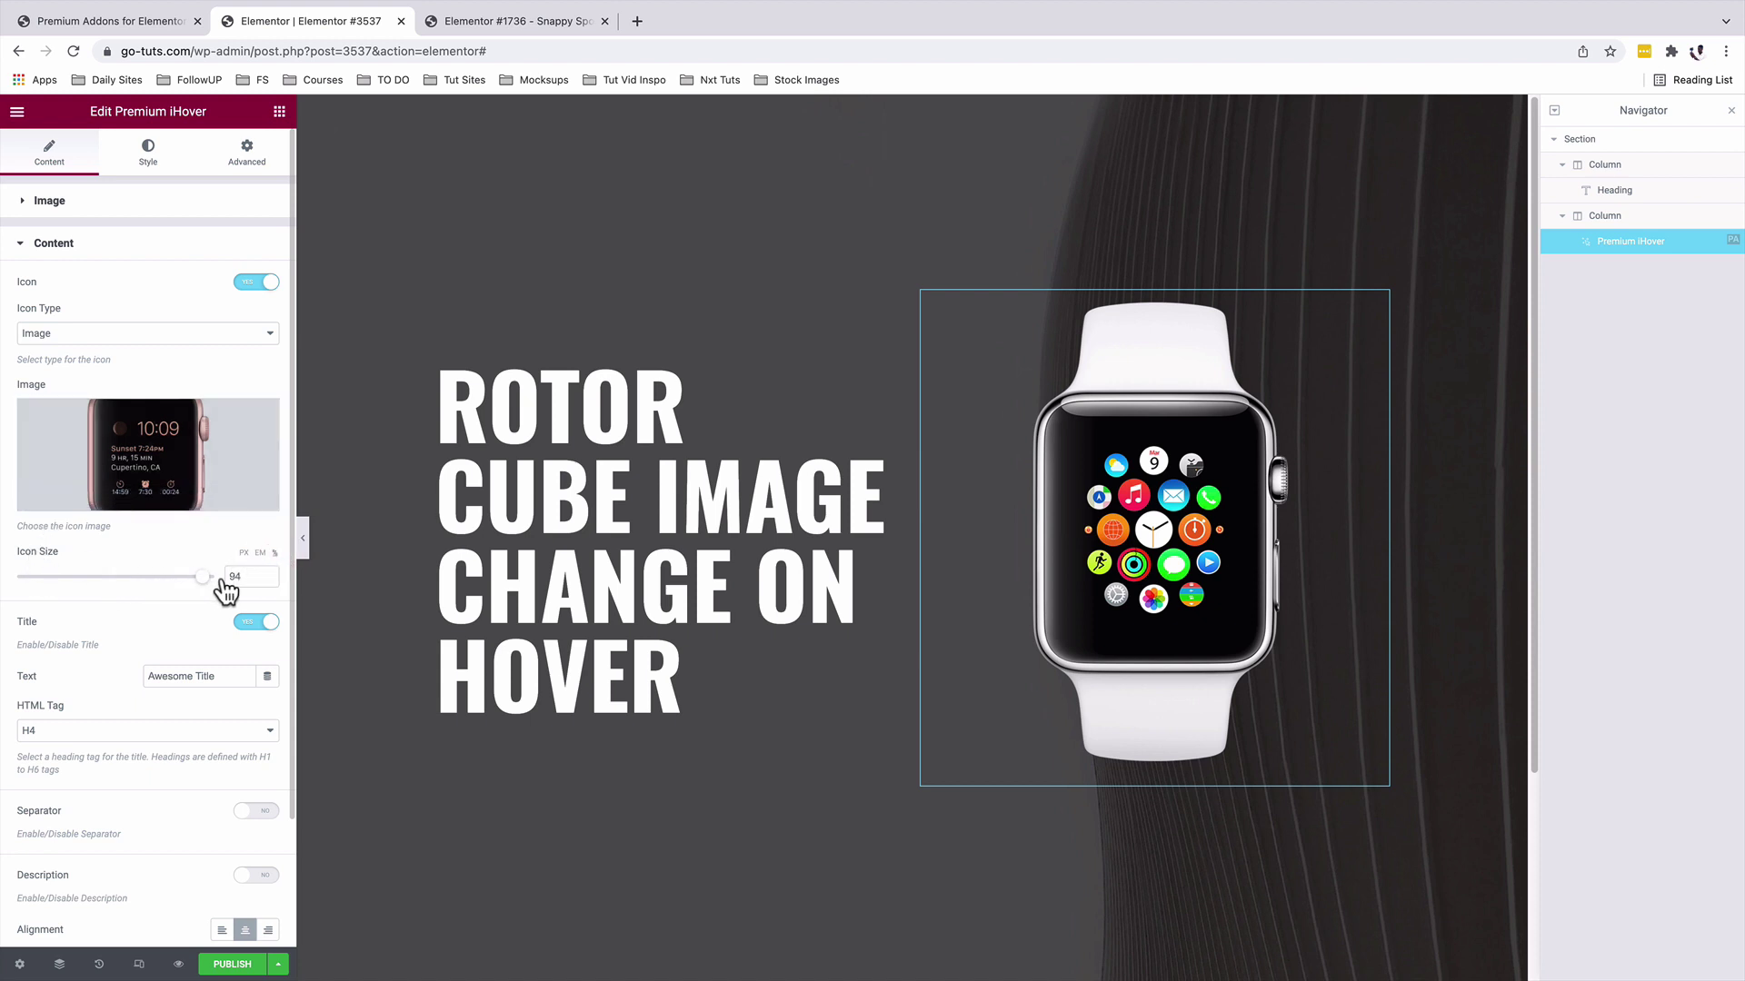
left_click(248, 630)
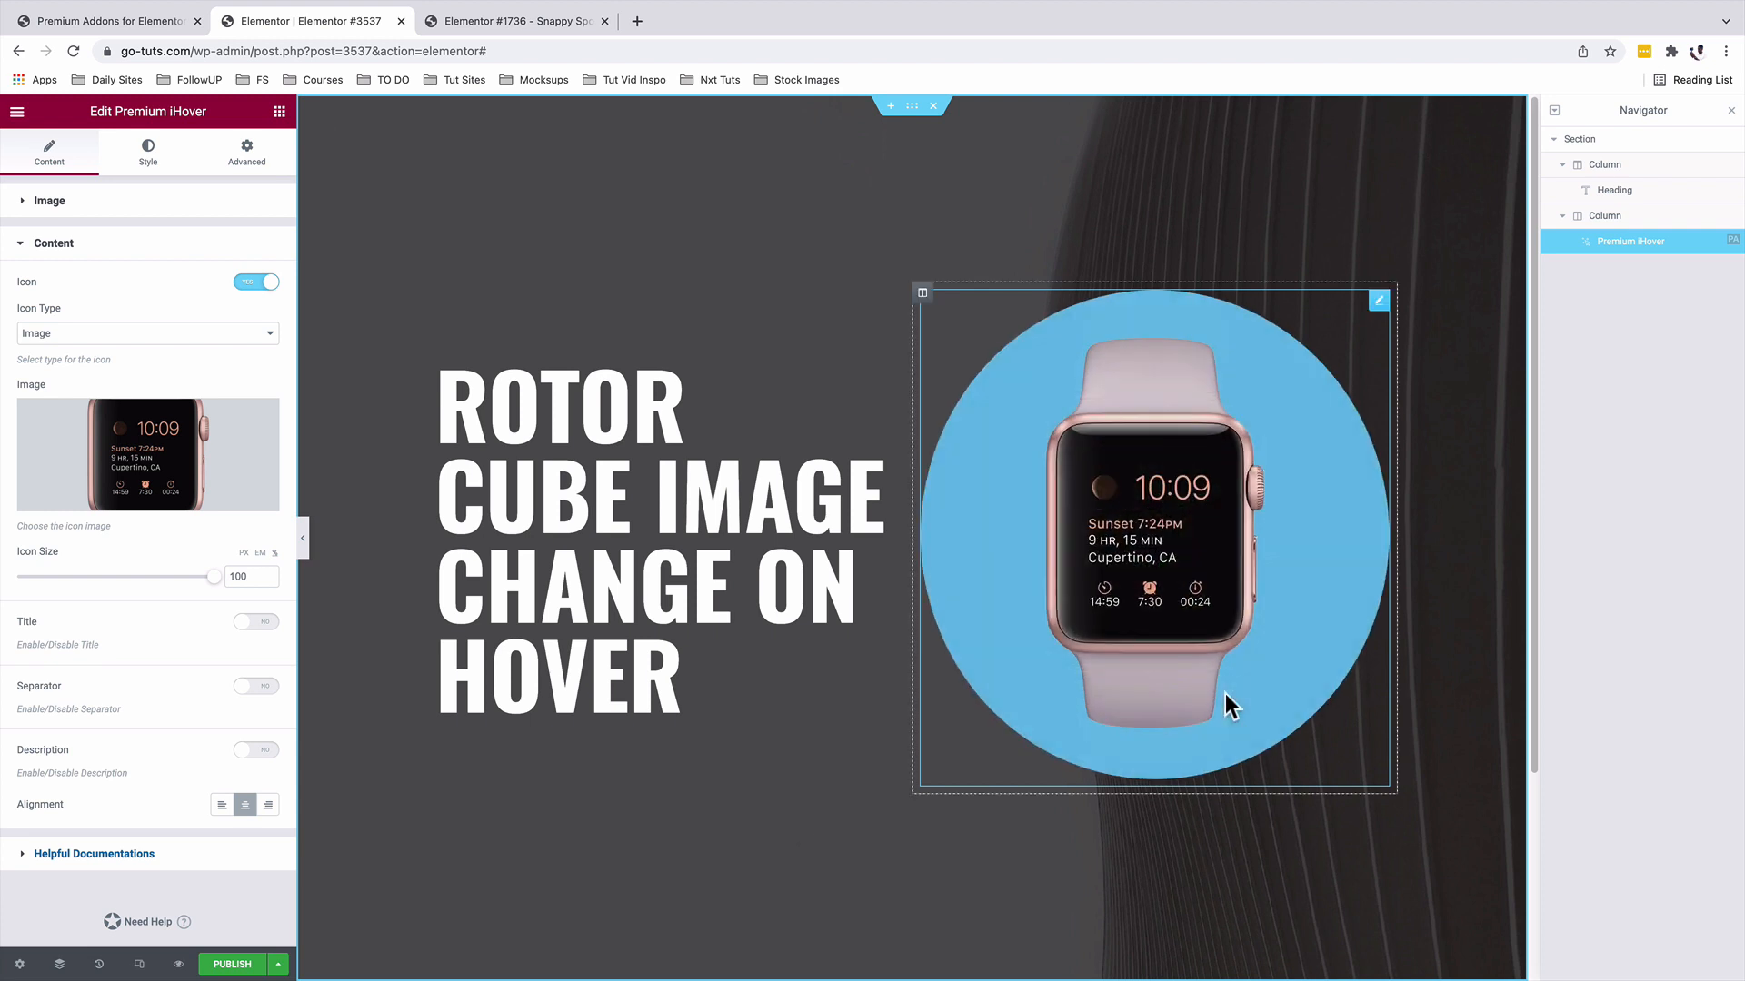
- Make the Container's hover overlay colour nearly transparent so the blue circle disappears
left_click(148, 153)
left_click(86, 201)
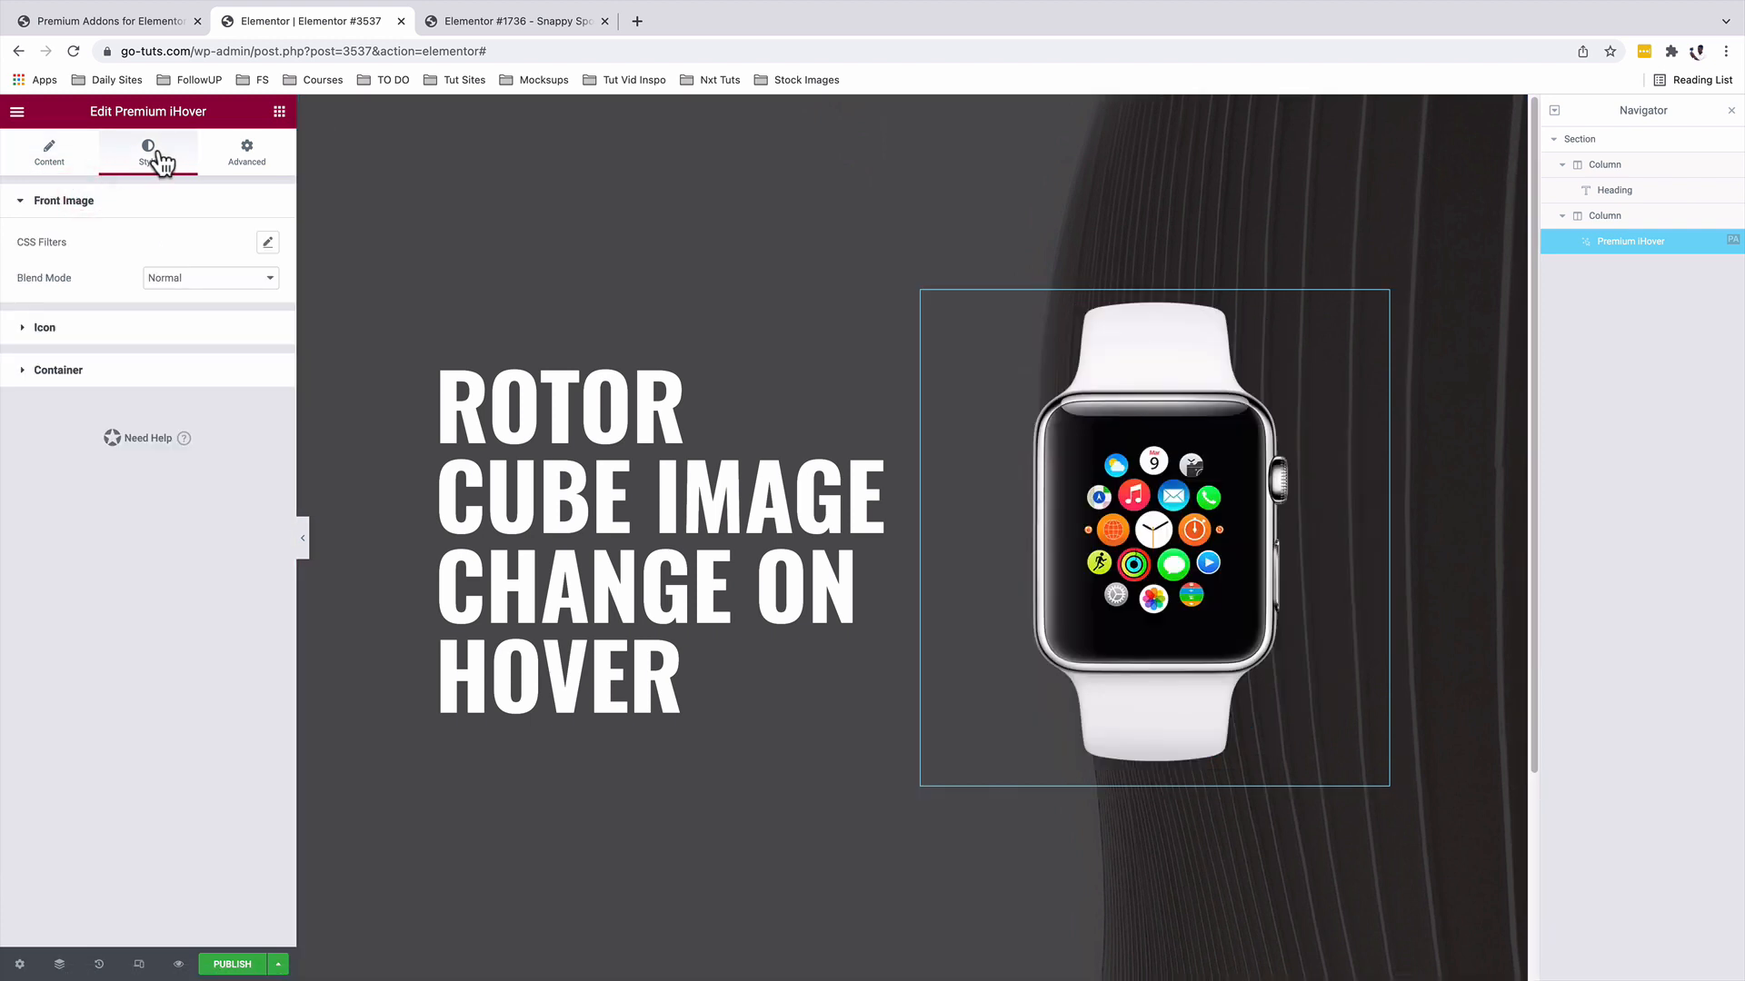
left_click(61, 370)
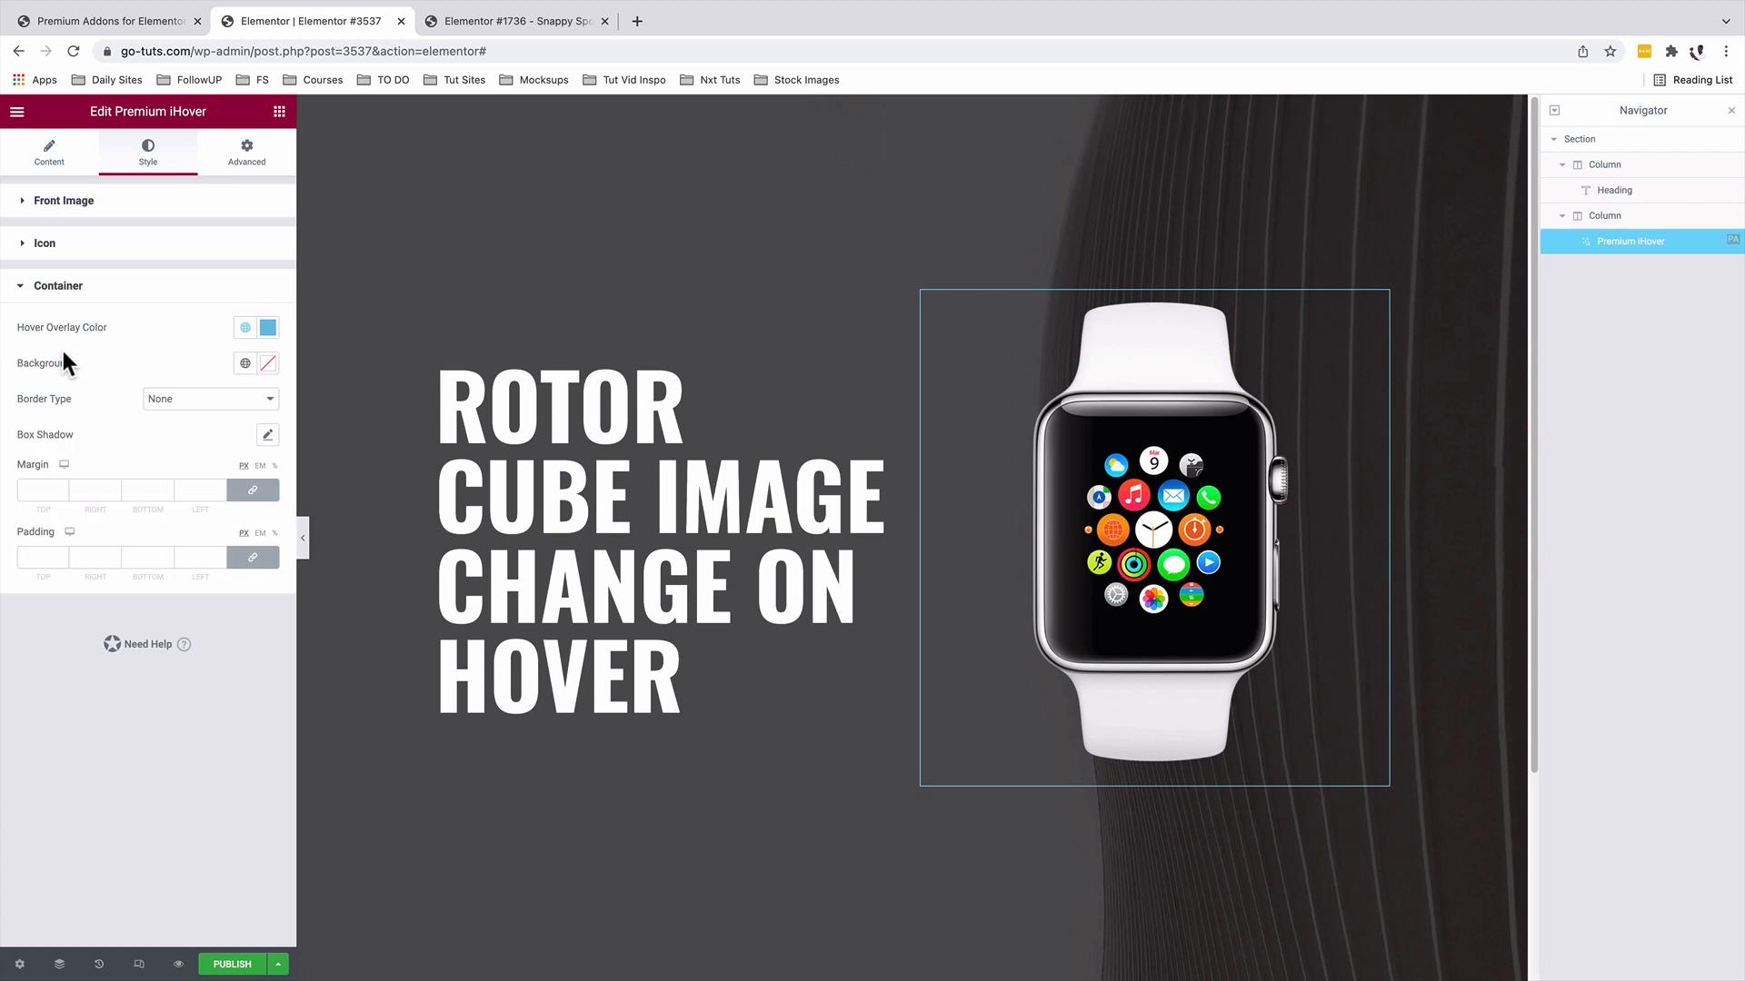
left_click(269, 330)
left_click_drag(261, 564, 82, 567)
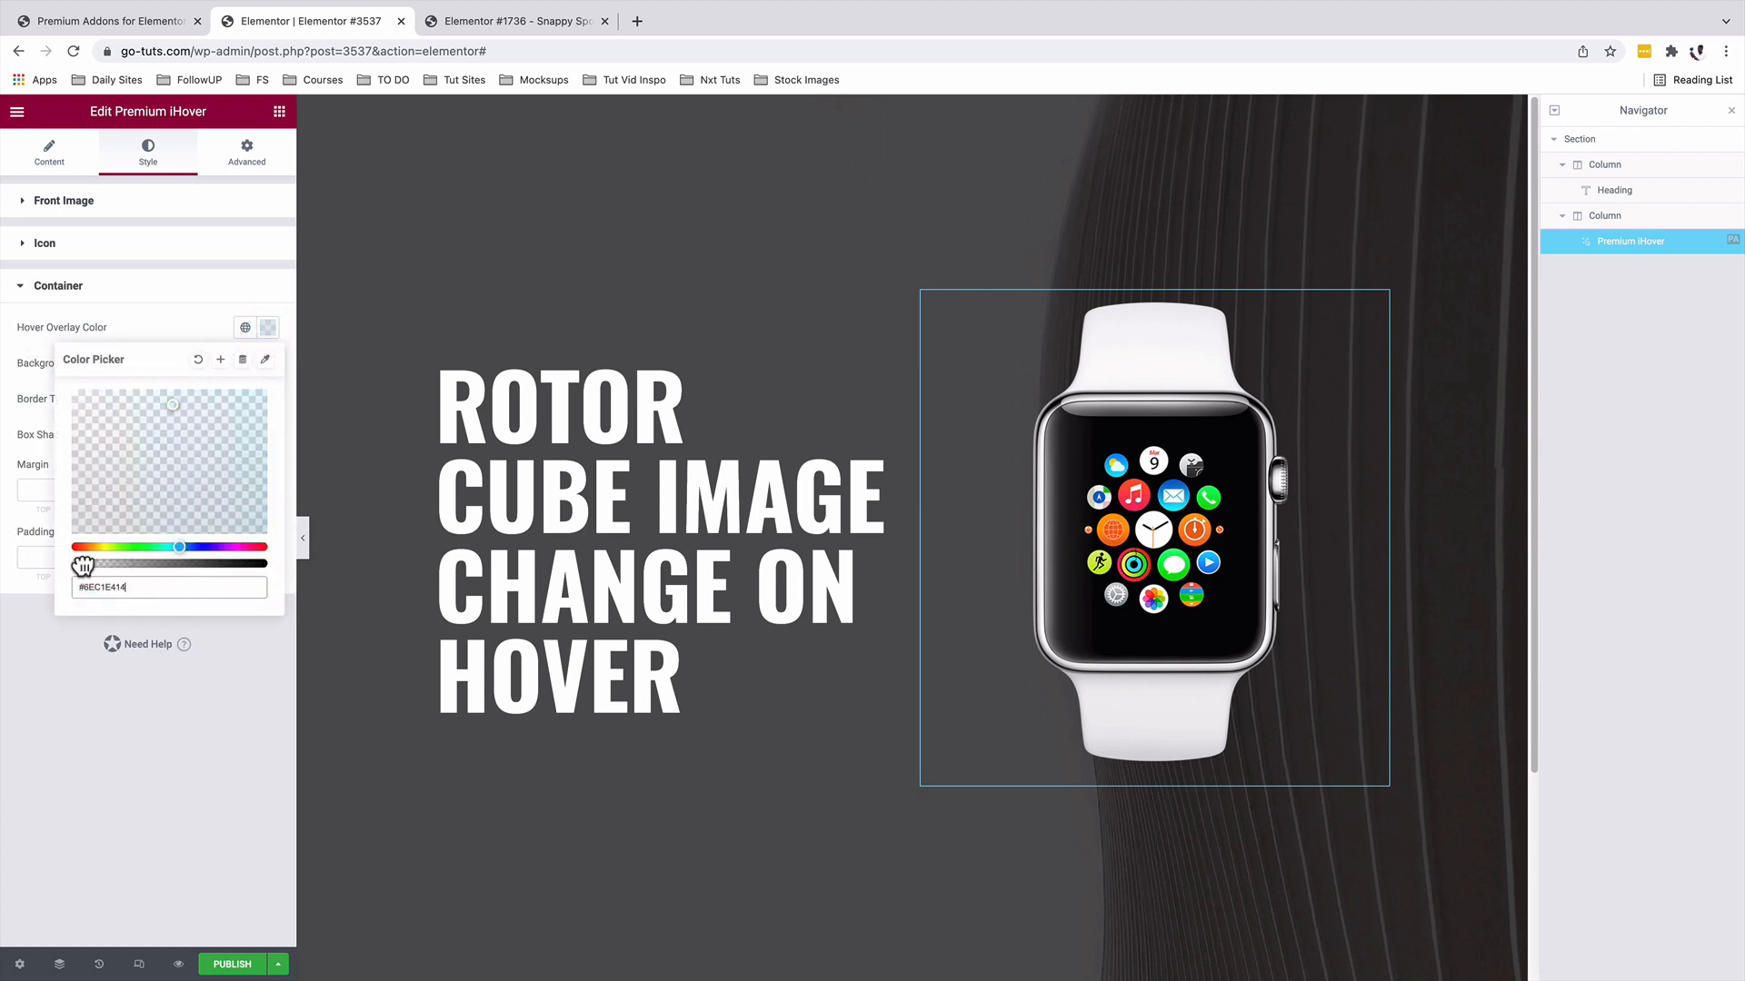
left_click(13, 640)
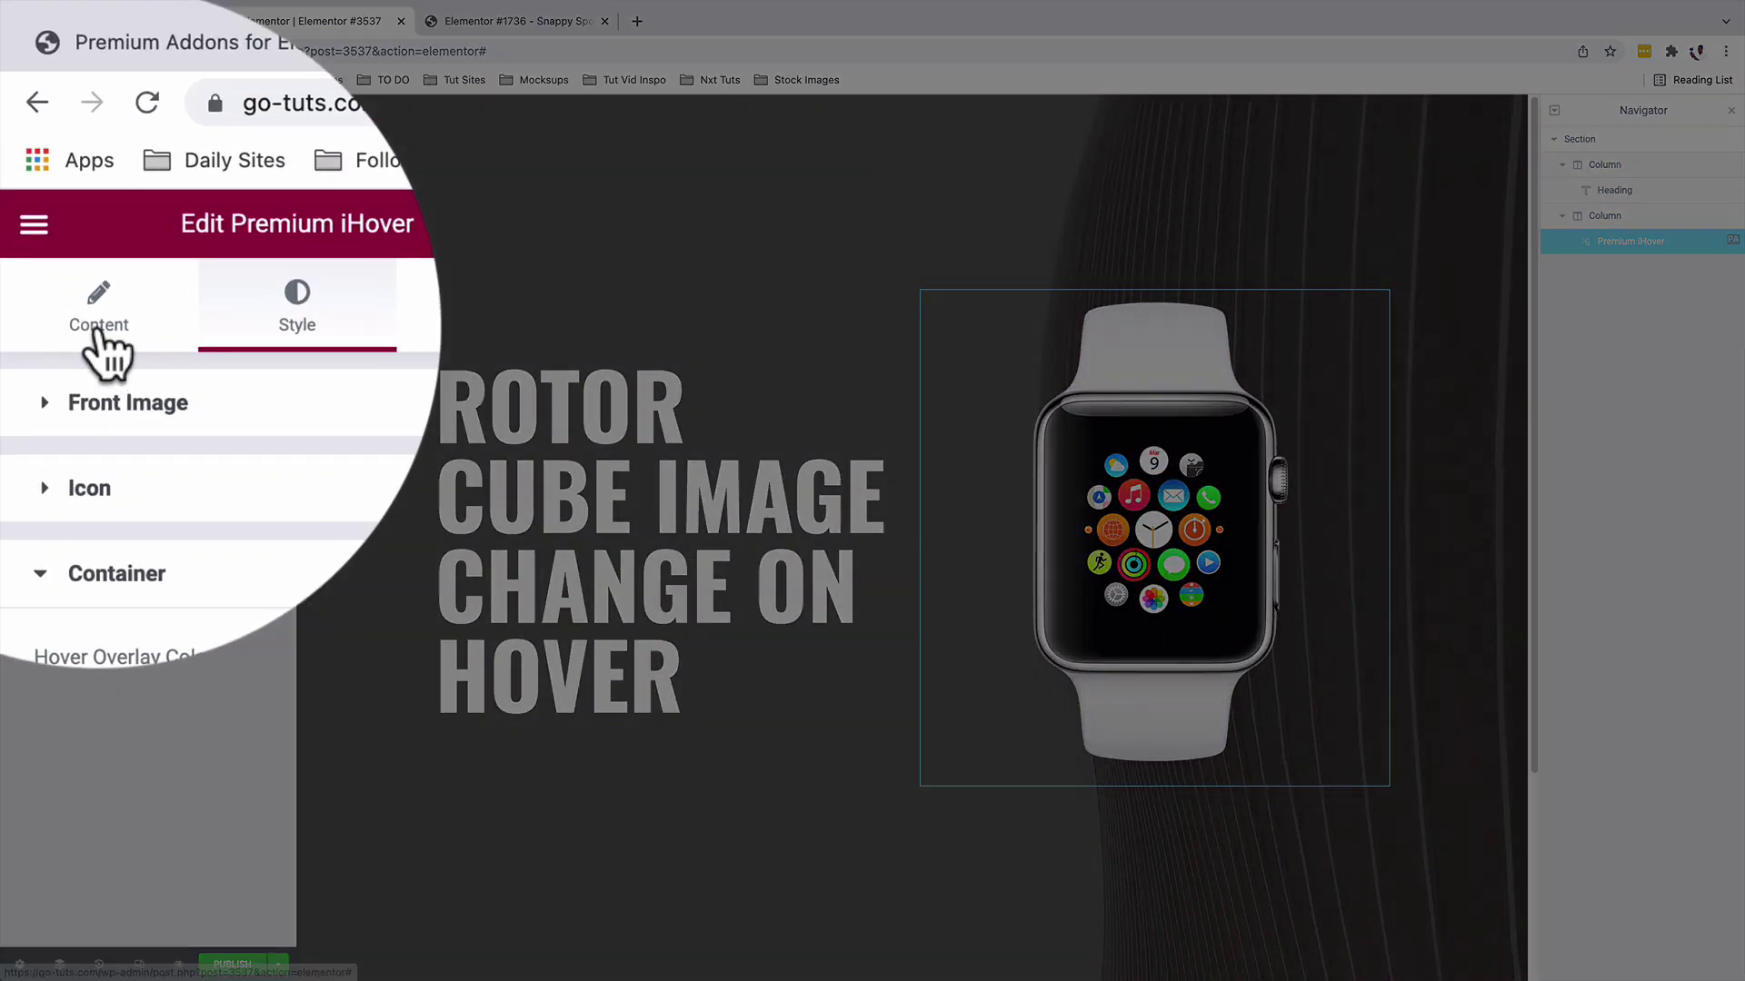
- Choose Rotor Cube as the iHover hover effect in the Image settings
left_click(49, 155)
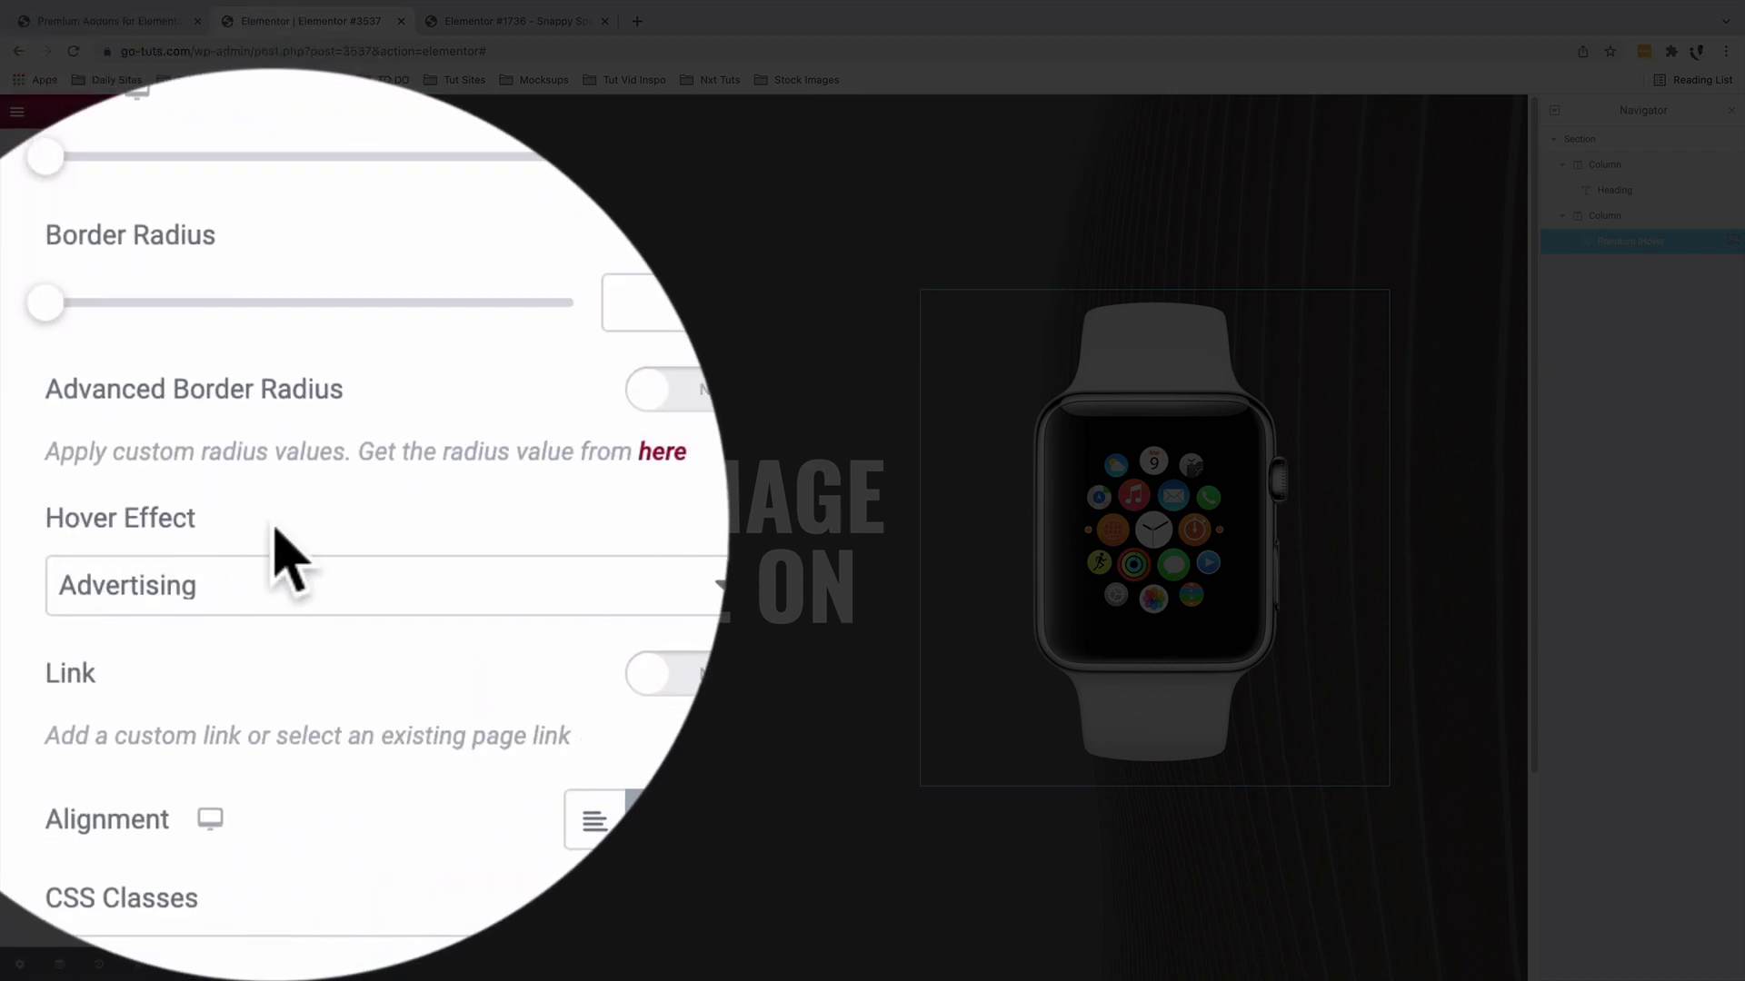
left_click(274, 527)
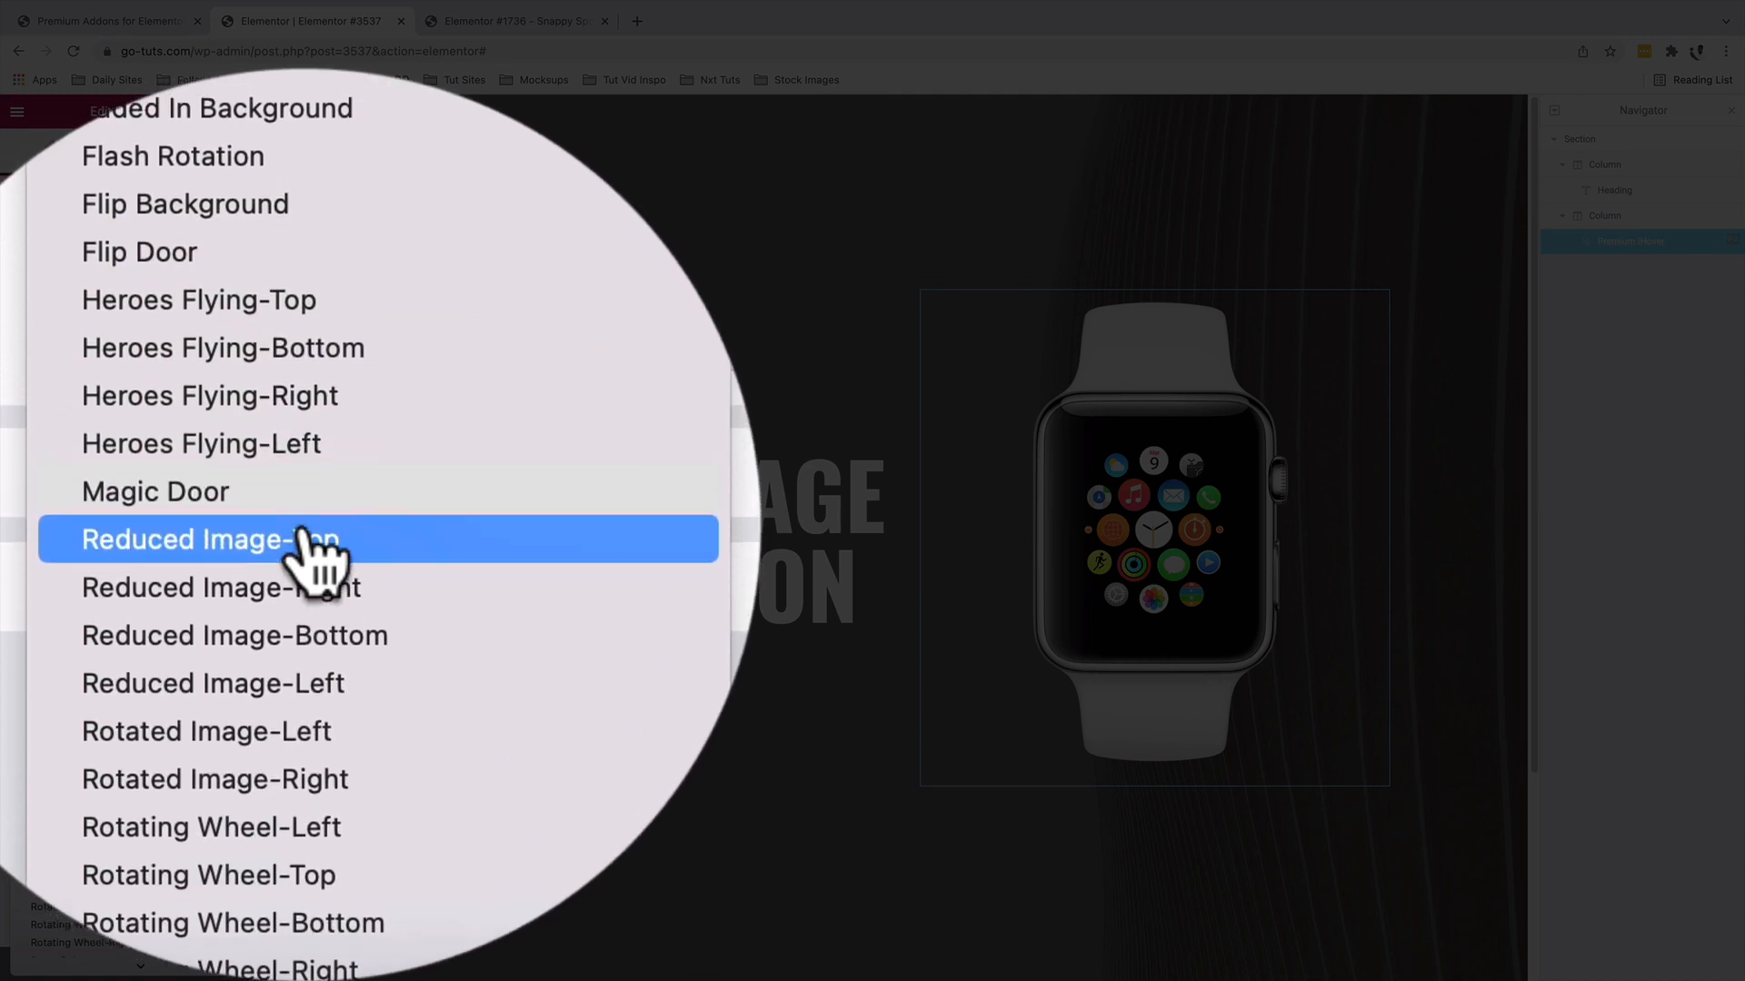
left_click(281, 708)
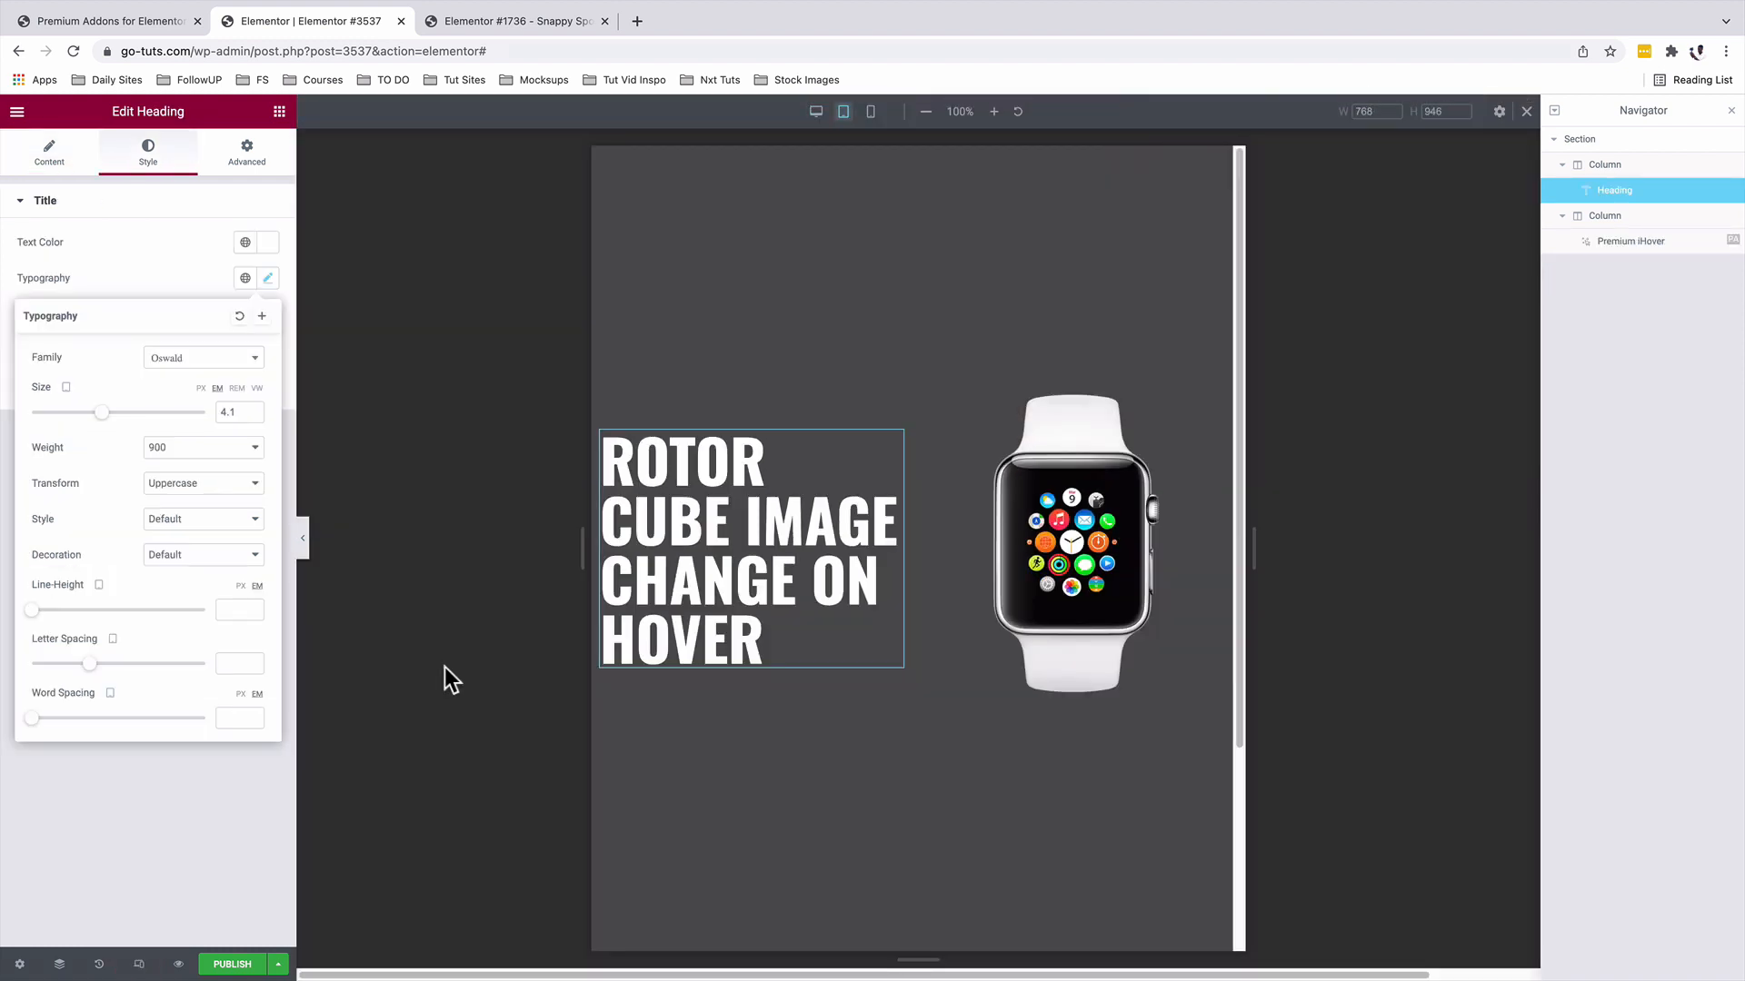
- Tweak the heading size for tablet and select the section to set 20 px side padding
left_click(228, 414)
left_click(912, 159)
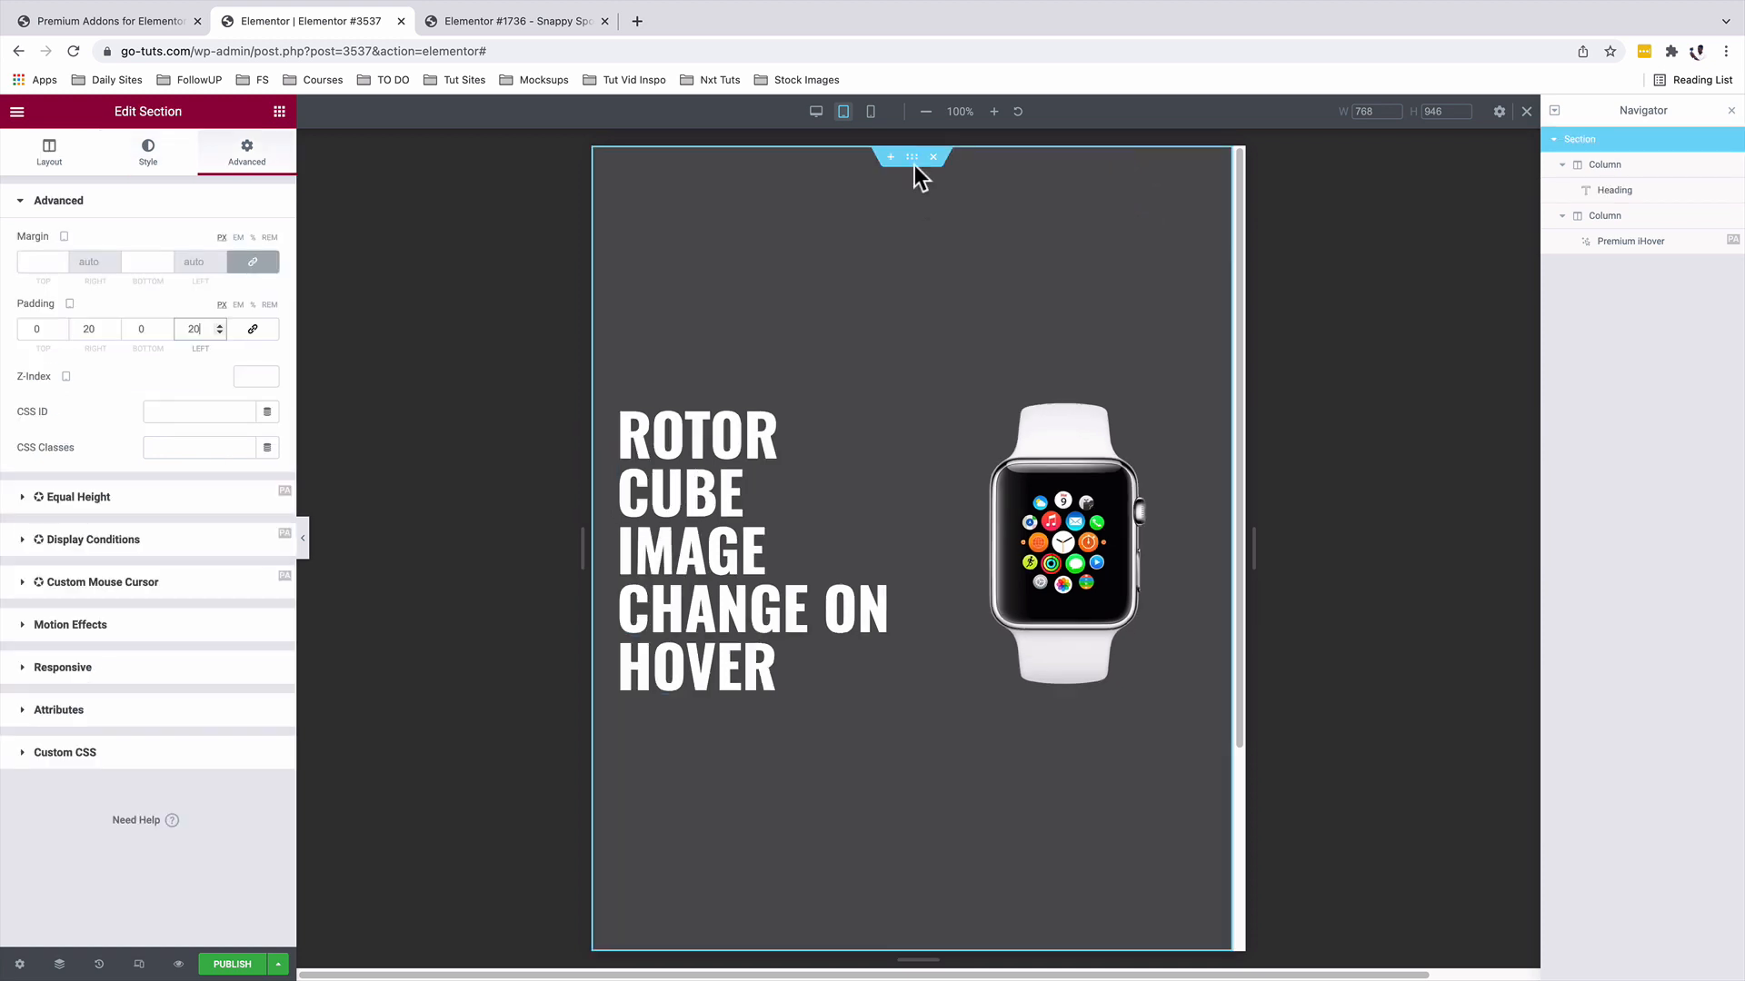
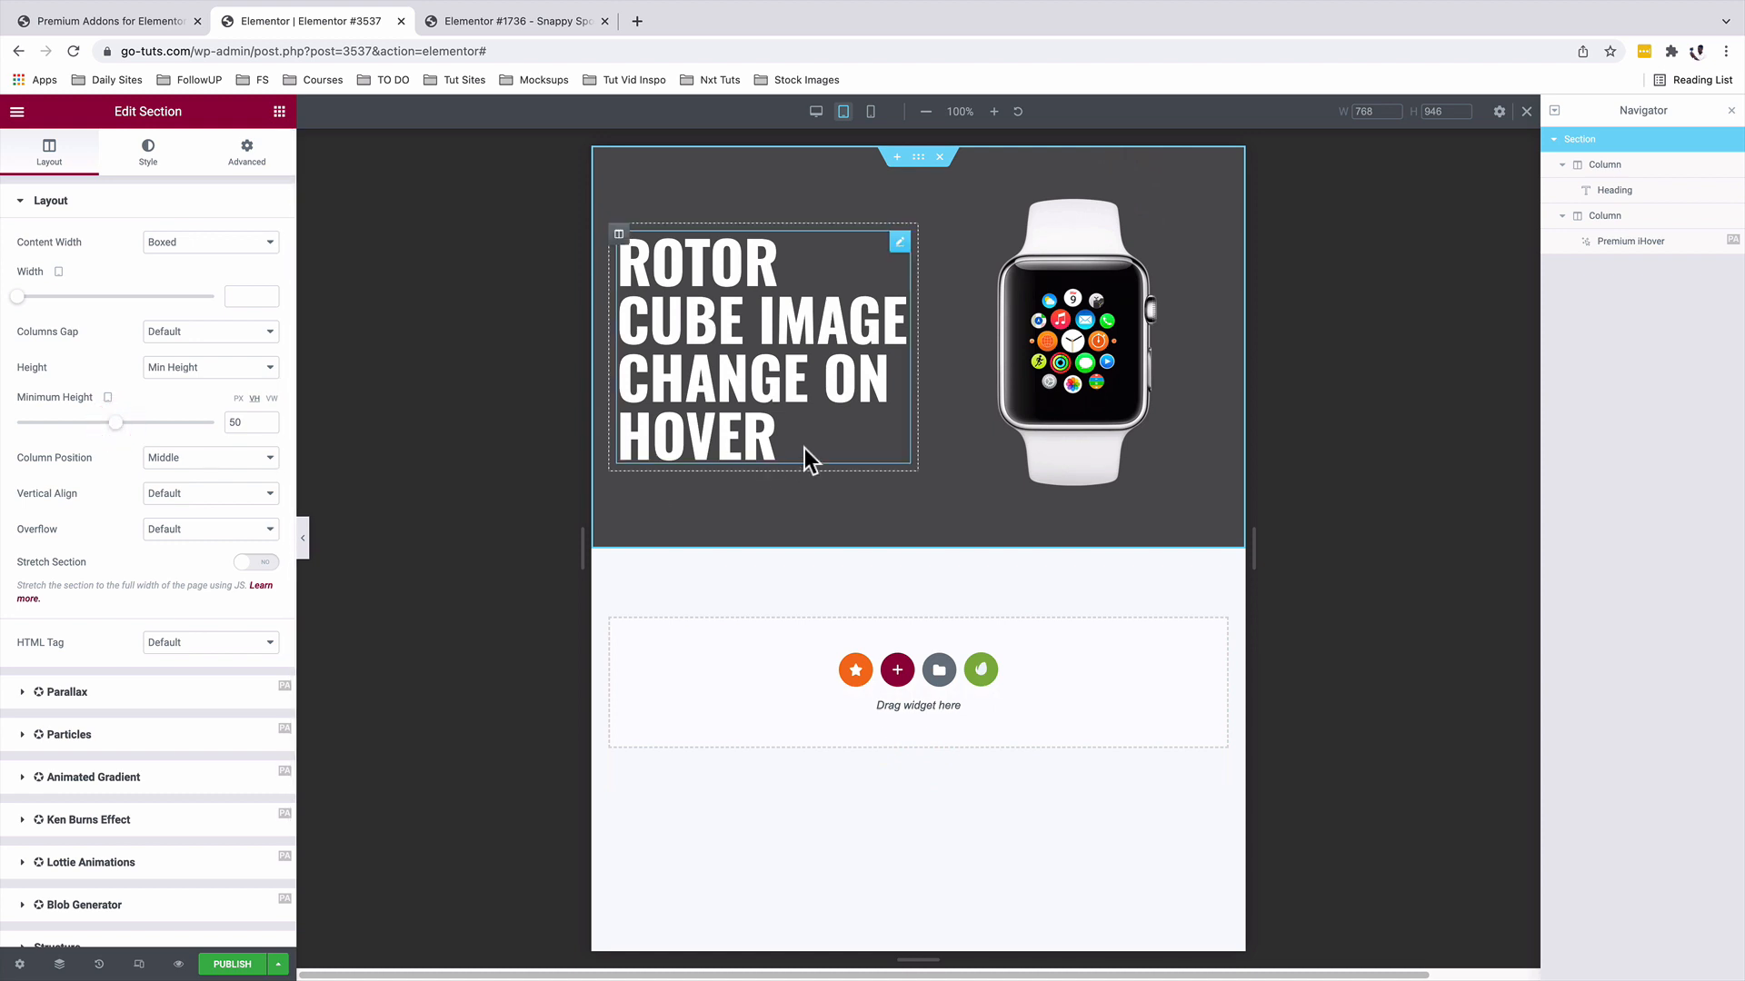
- On the Mobile layout, reduce the heading's typography size so the title fits above the watch
left_click(874, 117)
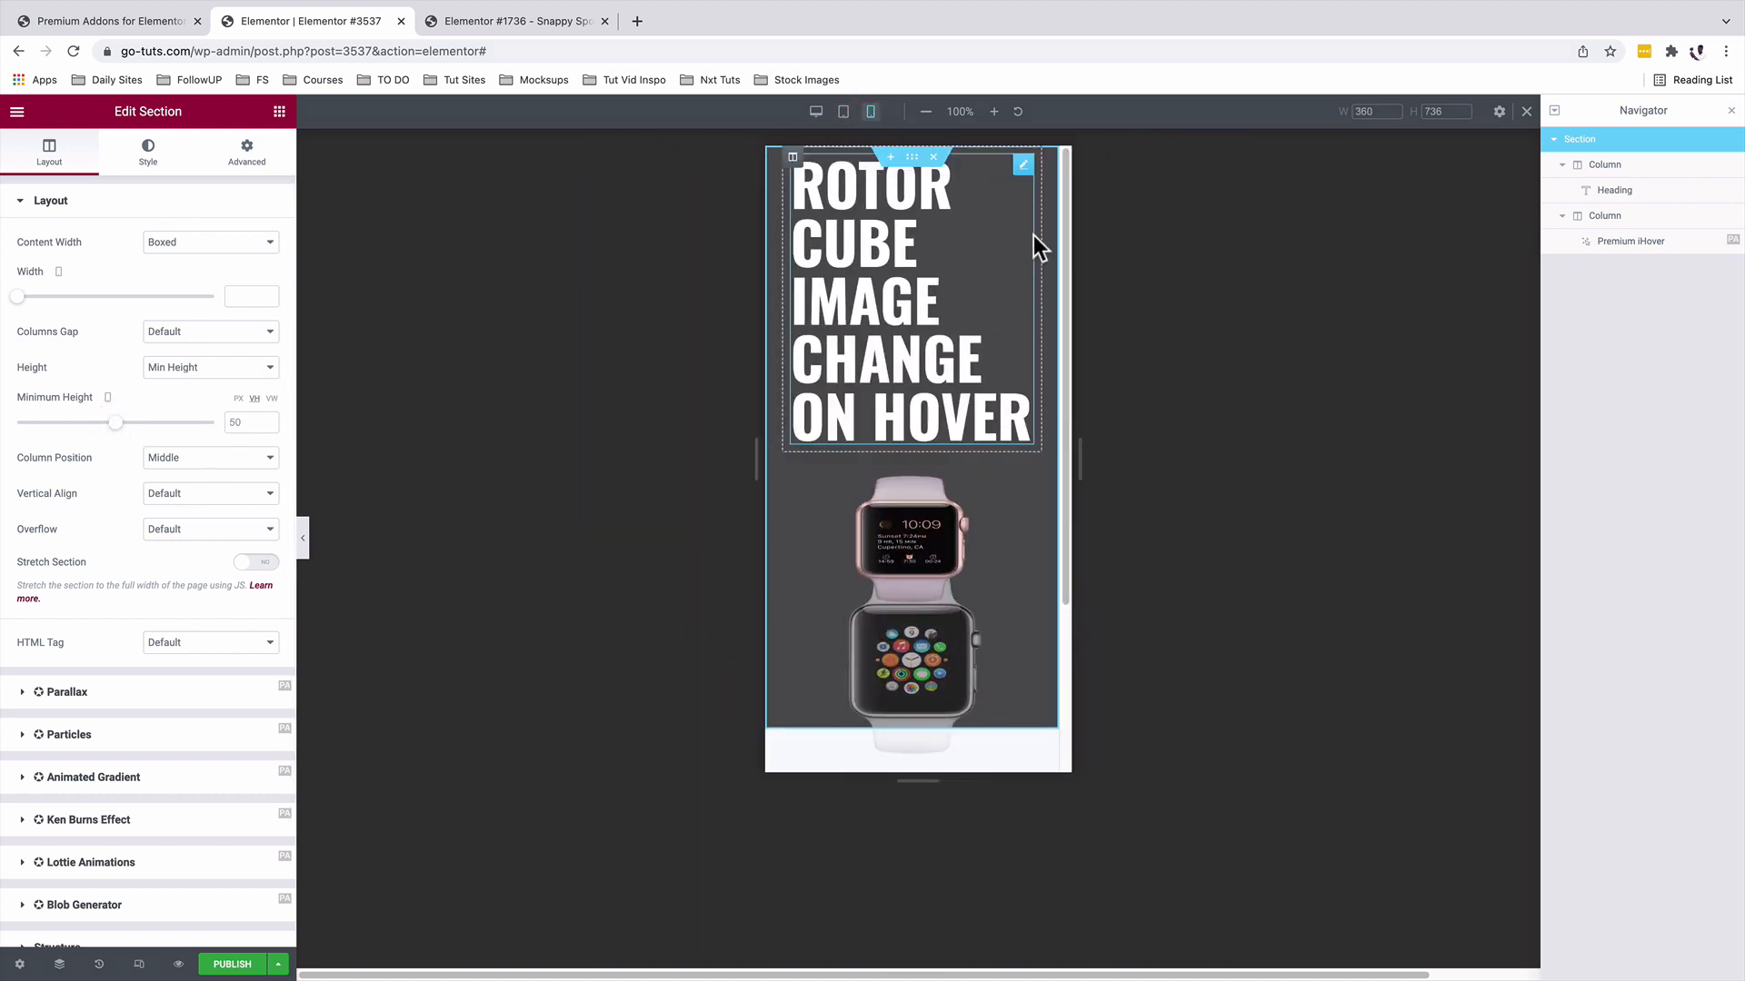
left_click(1023, 168)
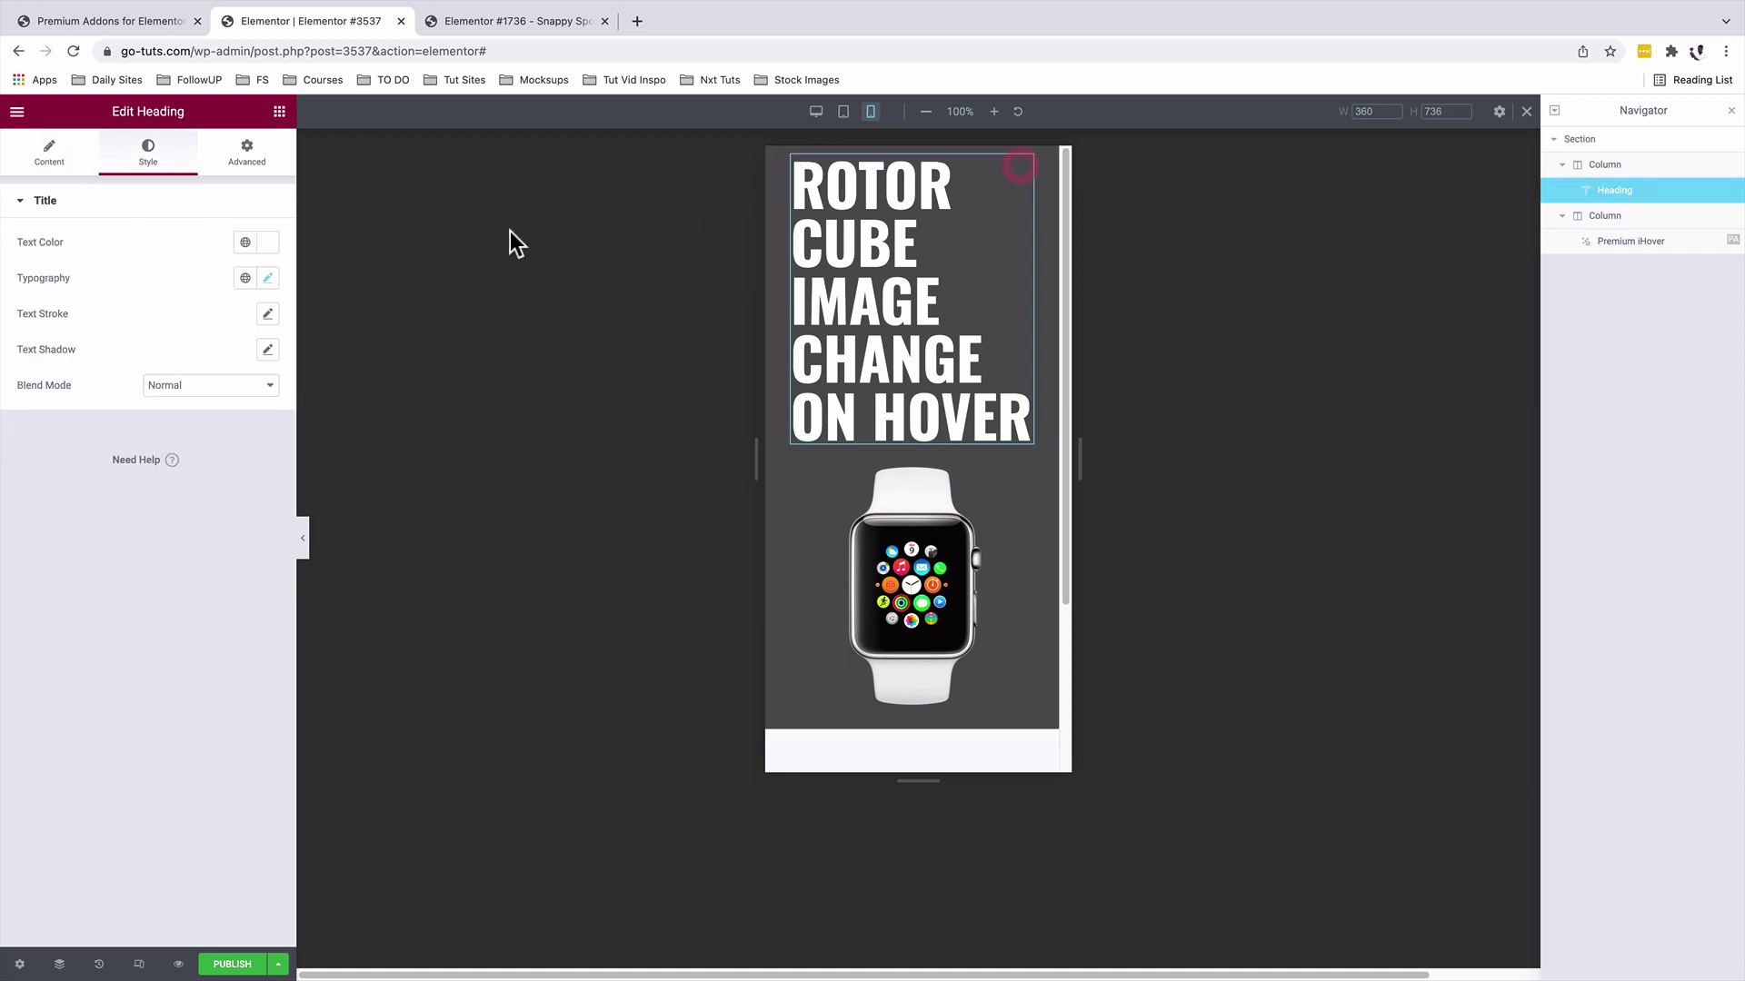
left_click(267, 278)
left_click_drag(101, 422, 73, 423)
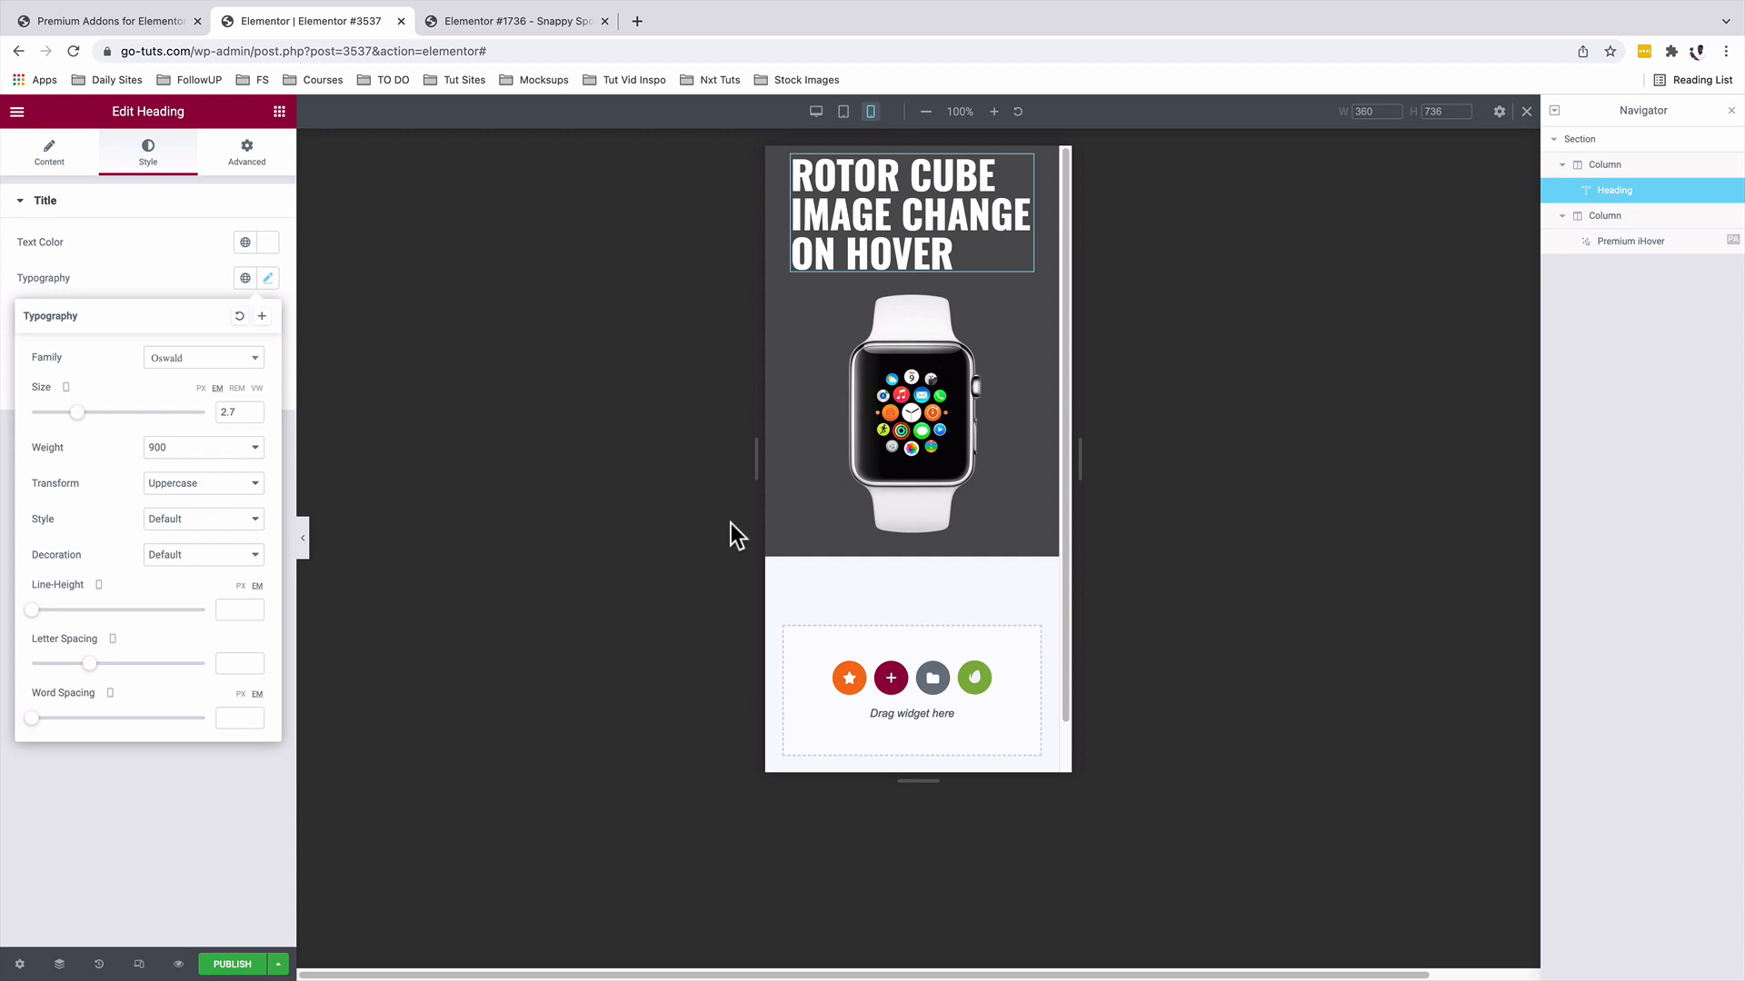
- Unlink the heading's padding in Advanced and set its top padding to 20 on mobile
left_click(248, 170)
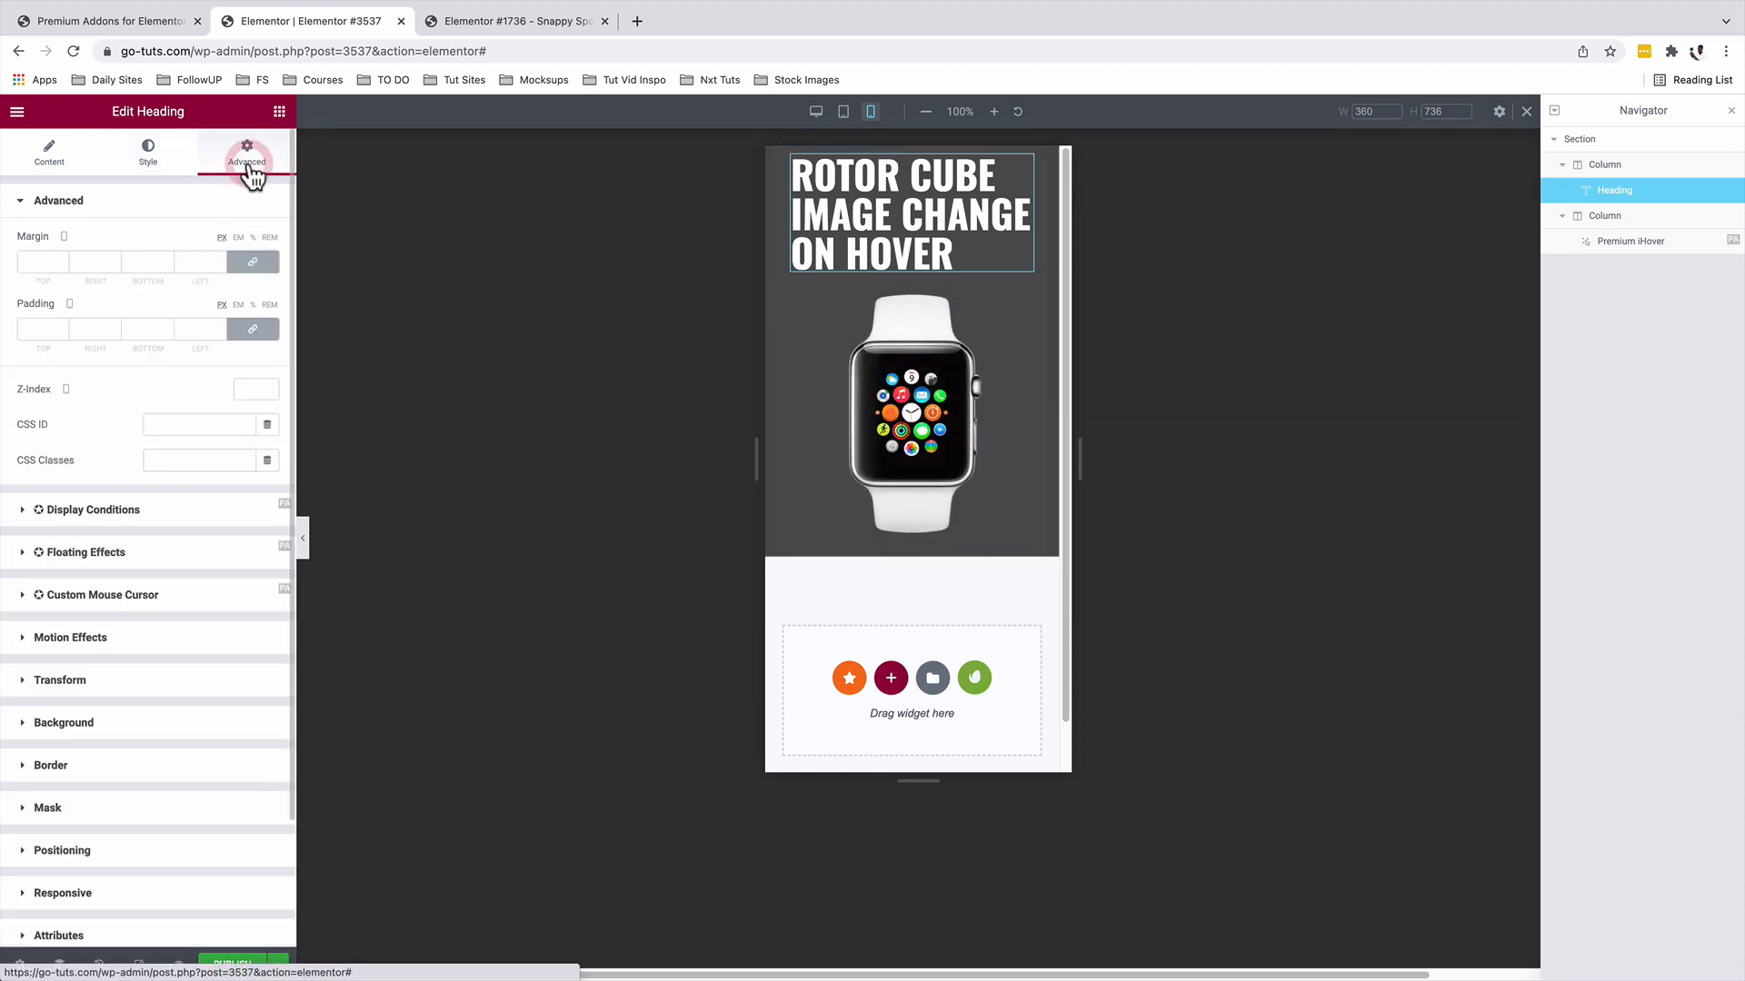
left_click(251, 329)
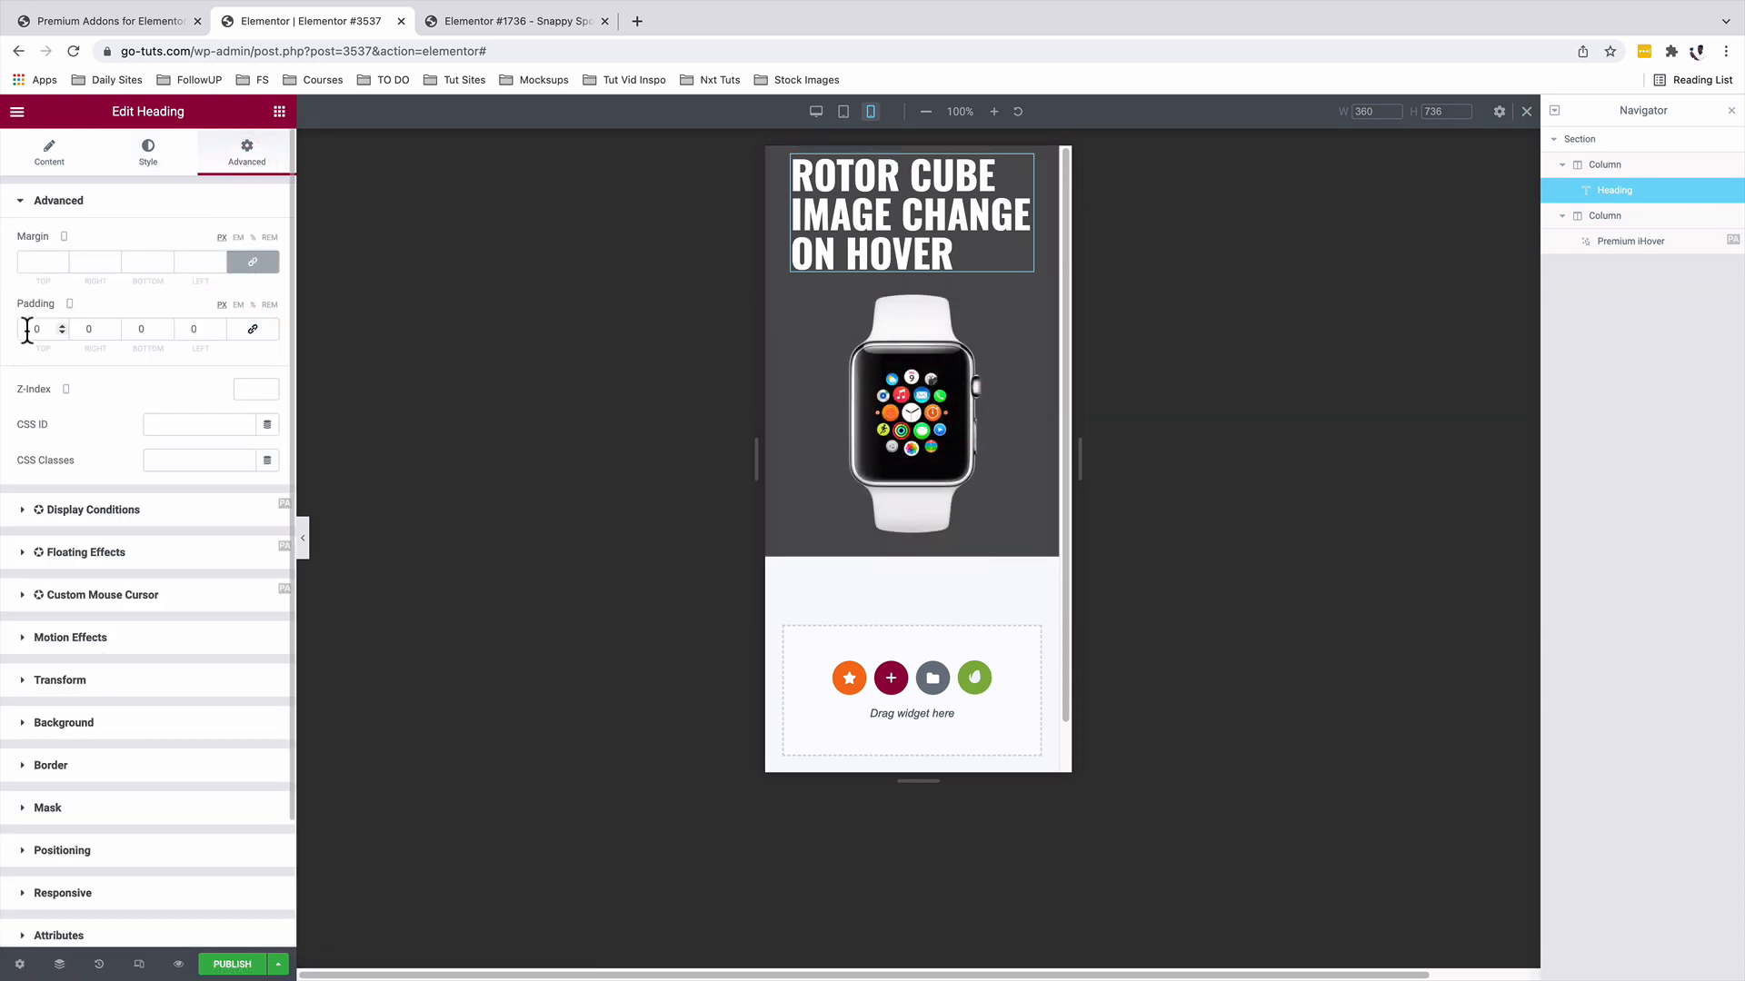
left_click(26, 334)
type("20")
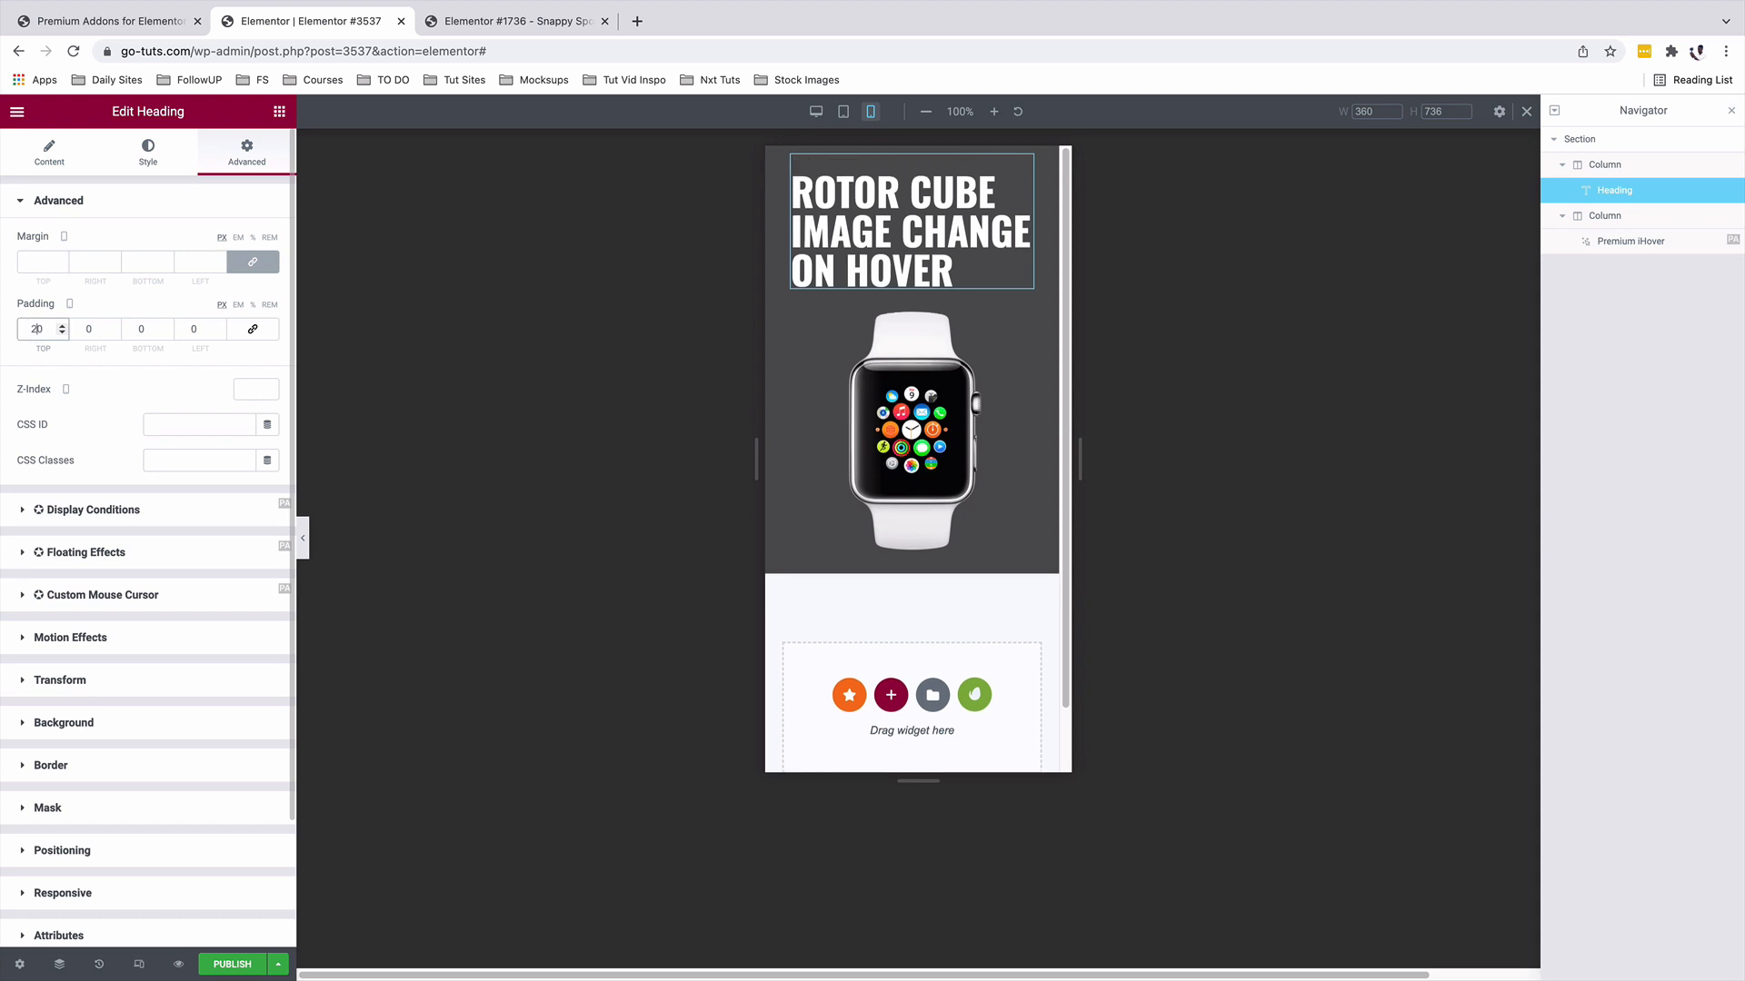
- Preview the page live and reload it to check the watch image's hover effect
left_click(178, 966)
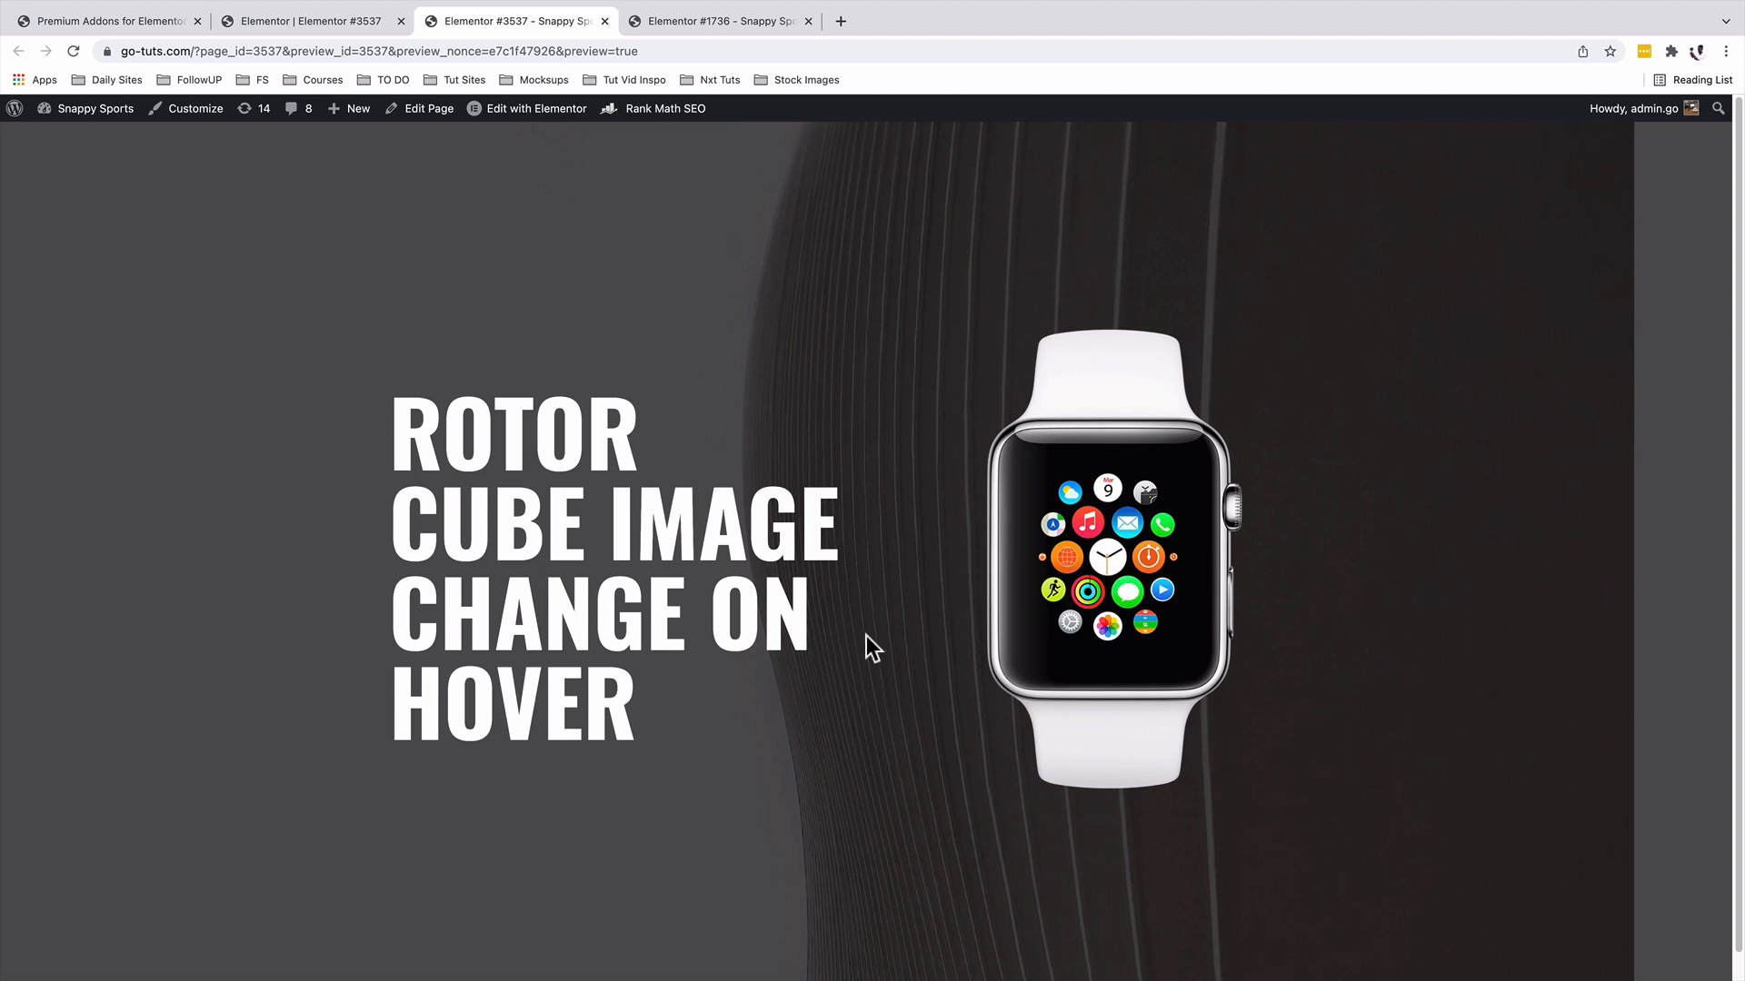
key("ctrl+r")
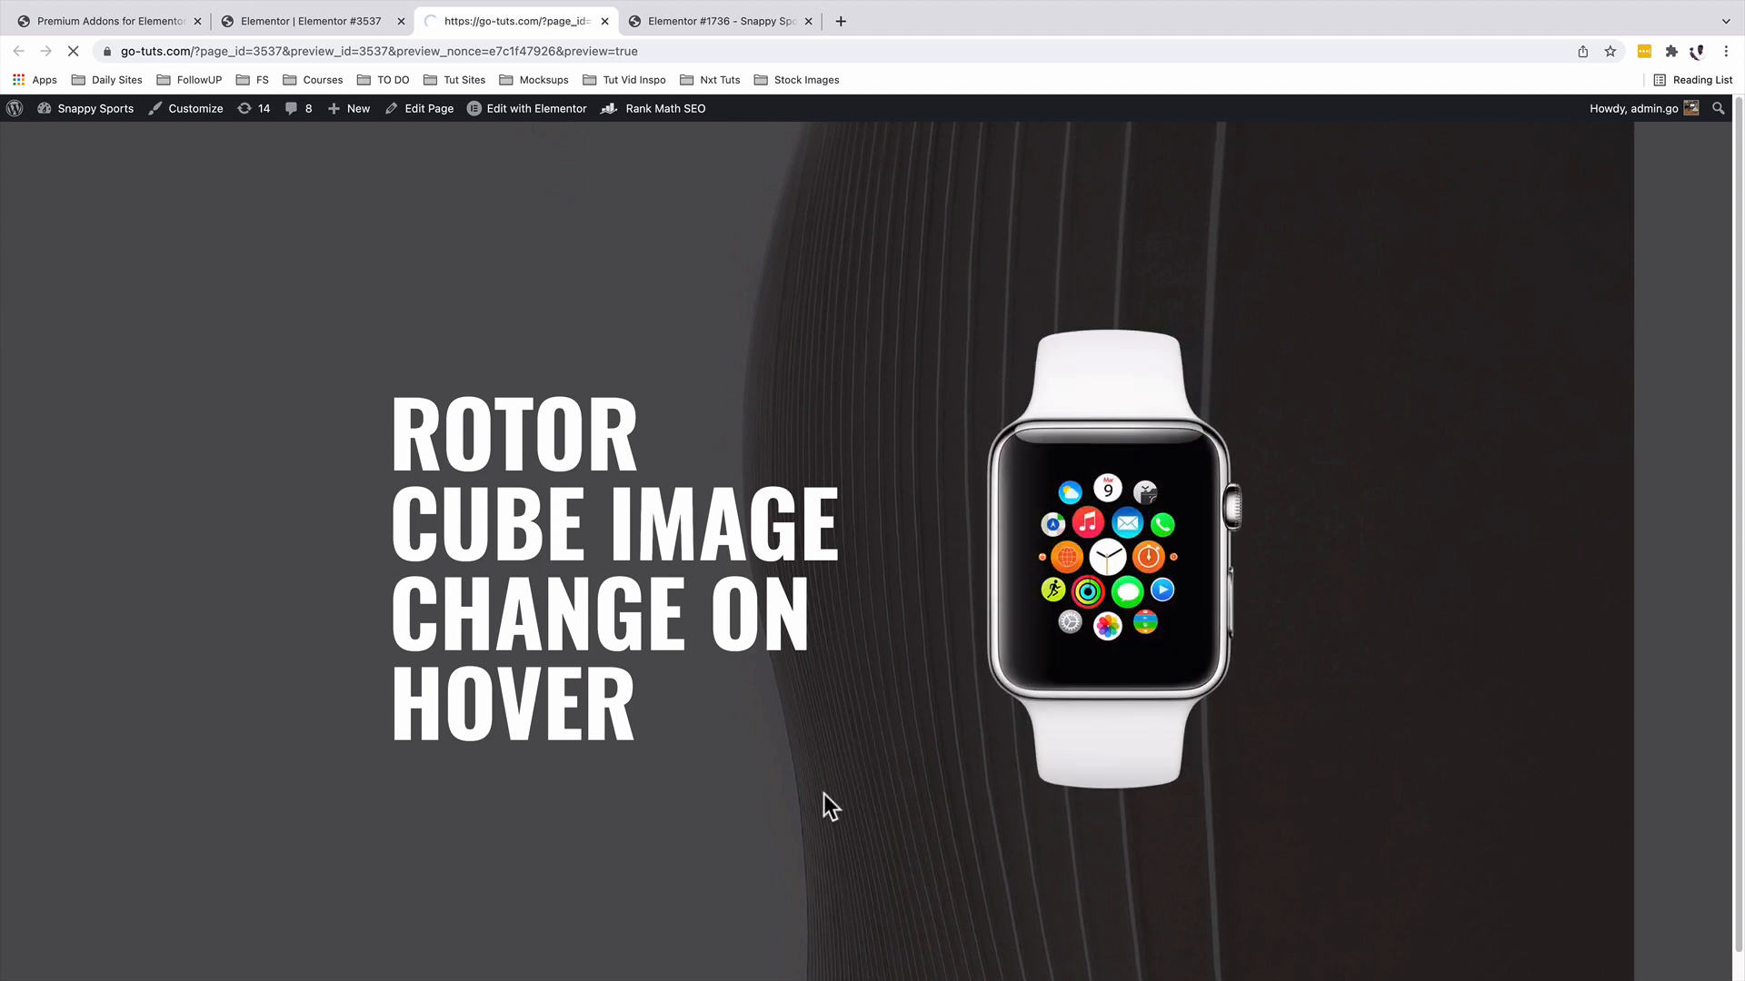